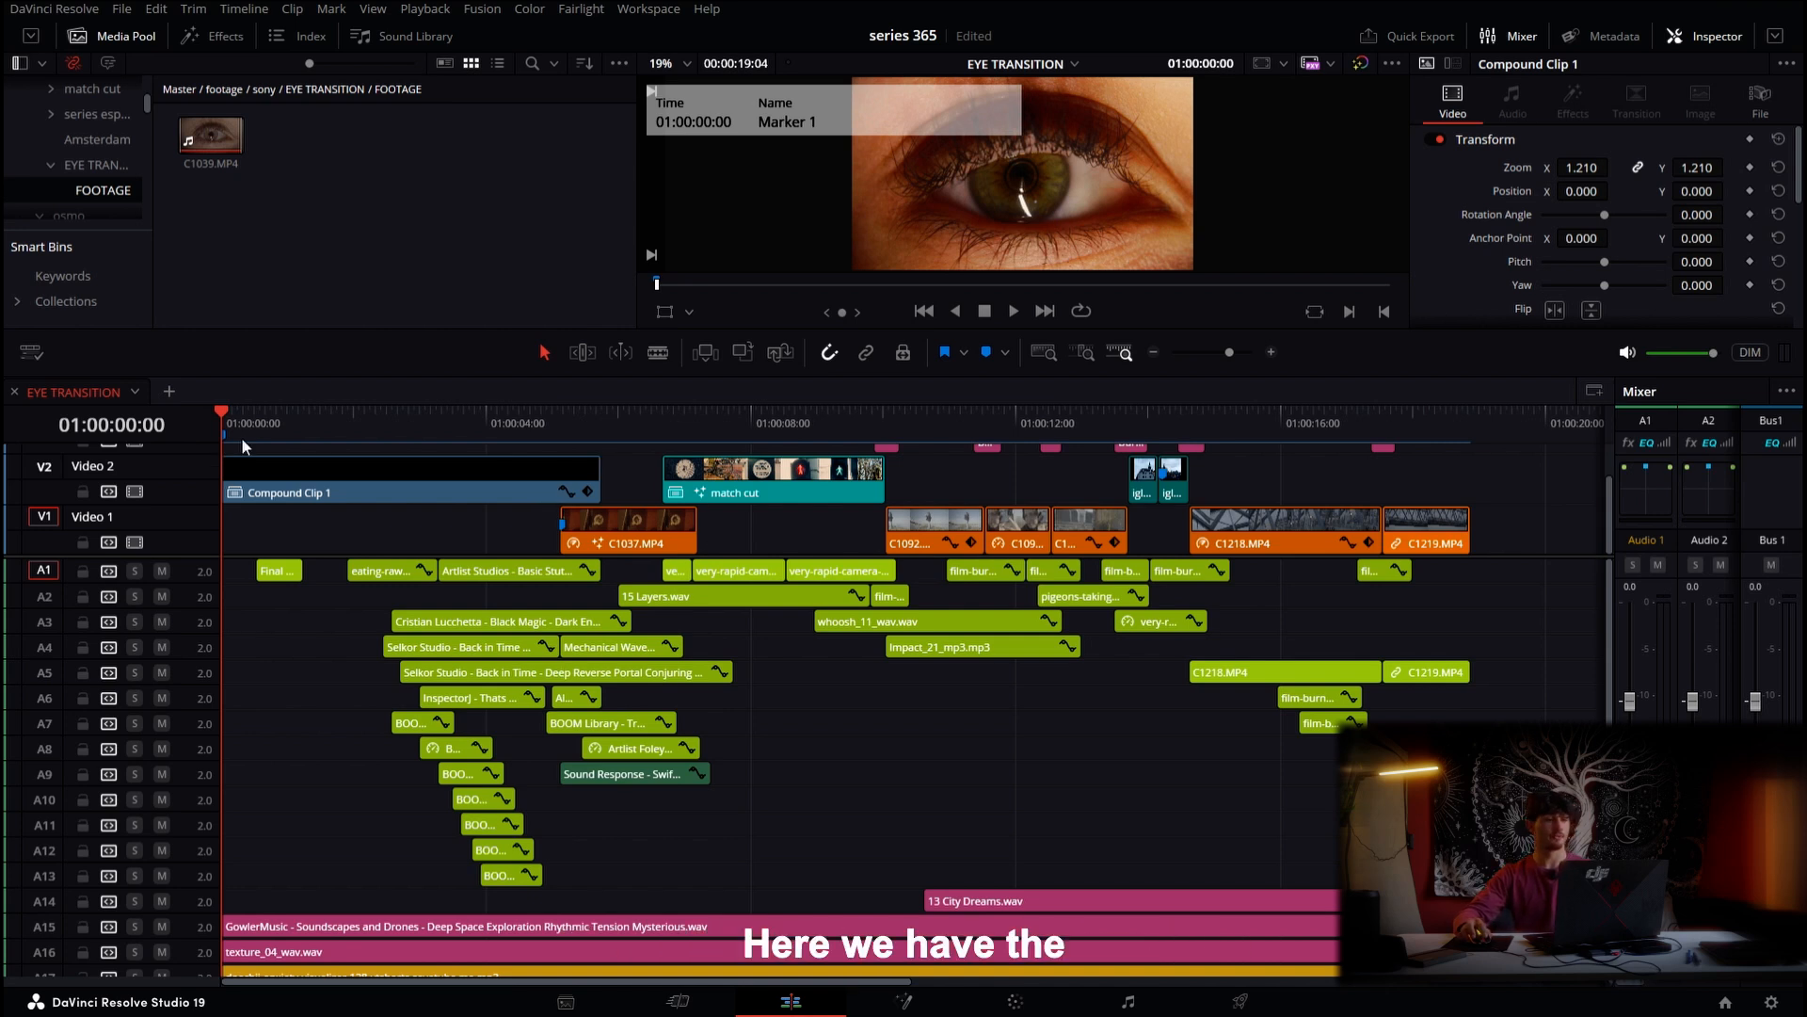
# Play through the finished eye transition edit on the timeline to review the example
pyautogui.moveTo(241, 437)
pyautogui.mouseDown()
pyautogui.moveTo(376, 448)
pyautogui.moveTo(505, 390)
pyautogui.moveTo(217, 449)
pyautogui.moveTo(637, 461)
pyautogui.mouseUp()
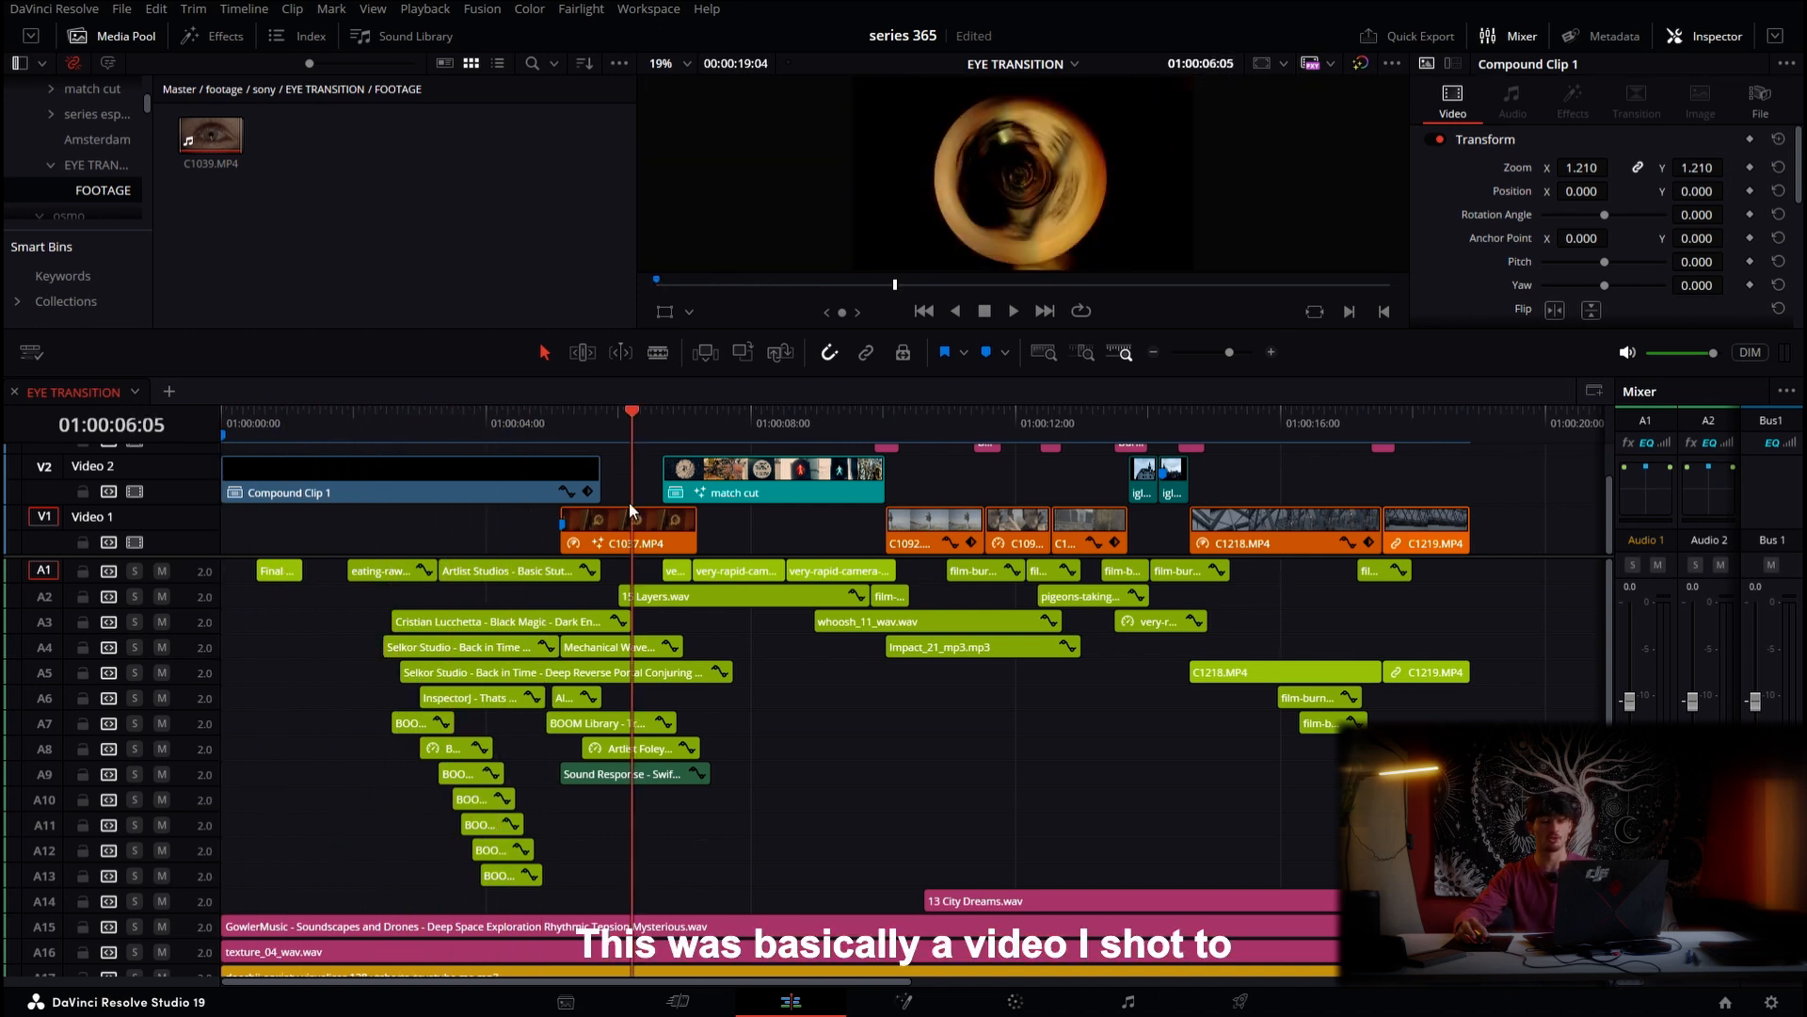
pyautogui.press('Up')
pyautogui.press('space')
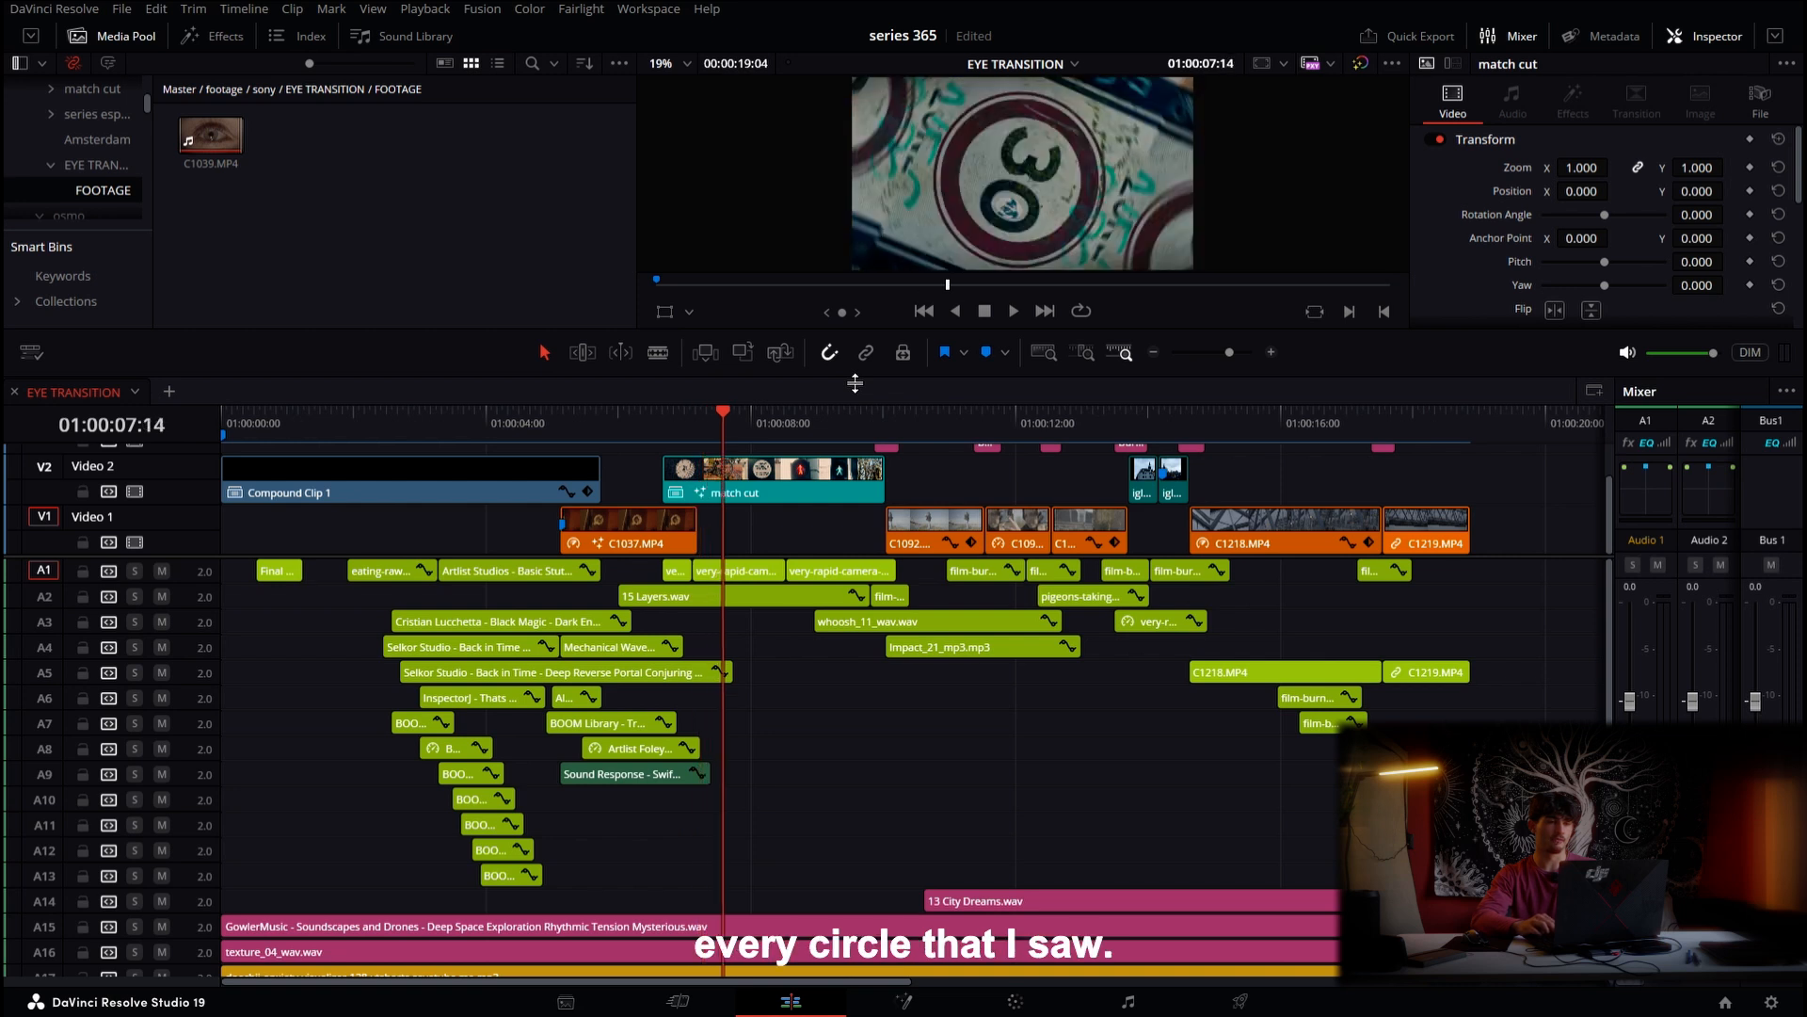
pyautogui.press('Right')
pyautogui.press('Right')
pyautogui.press('Right')
pyautogui.press('Right')
pyautogui.press('Right')
pyautogui.press('Right')
pyautogui.press('Right')
pyautogui.press('Right')
pyautogui.press('Right')
pyautogui.press('Right')
pyautogui.press('Right')
pyautogui.press('Right')
pyautogui.press('Right')
pyautogui.press('Right')
pyautogui.press('Right')
pyautogui.press('Right')
pyautogui.press('Right')
pyautogui.press('Right')
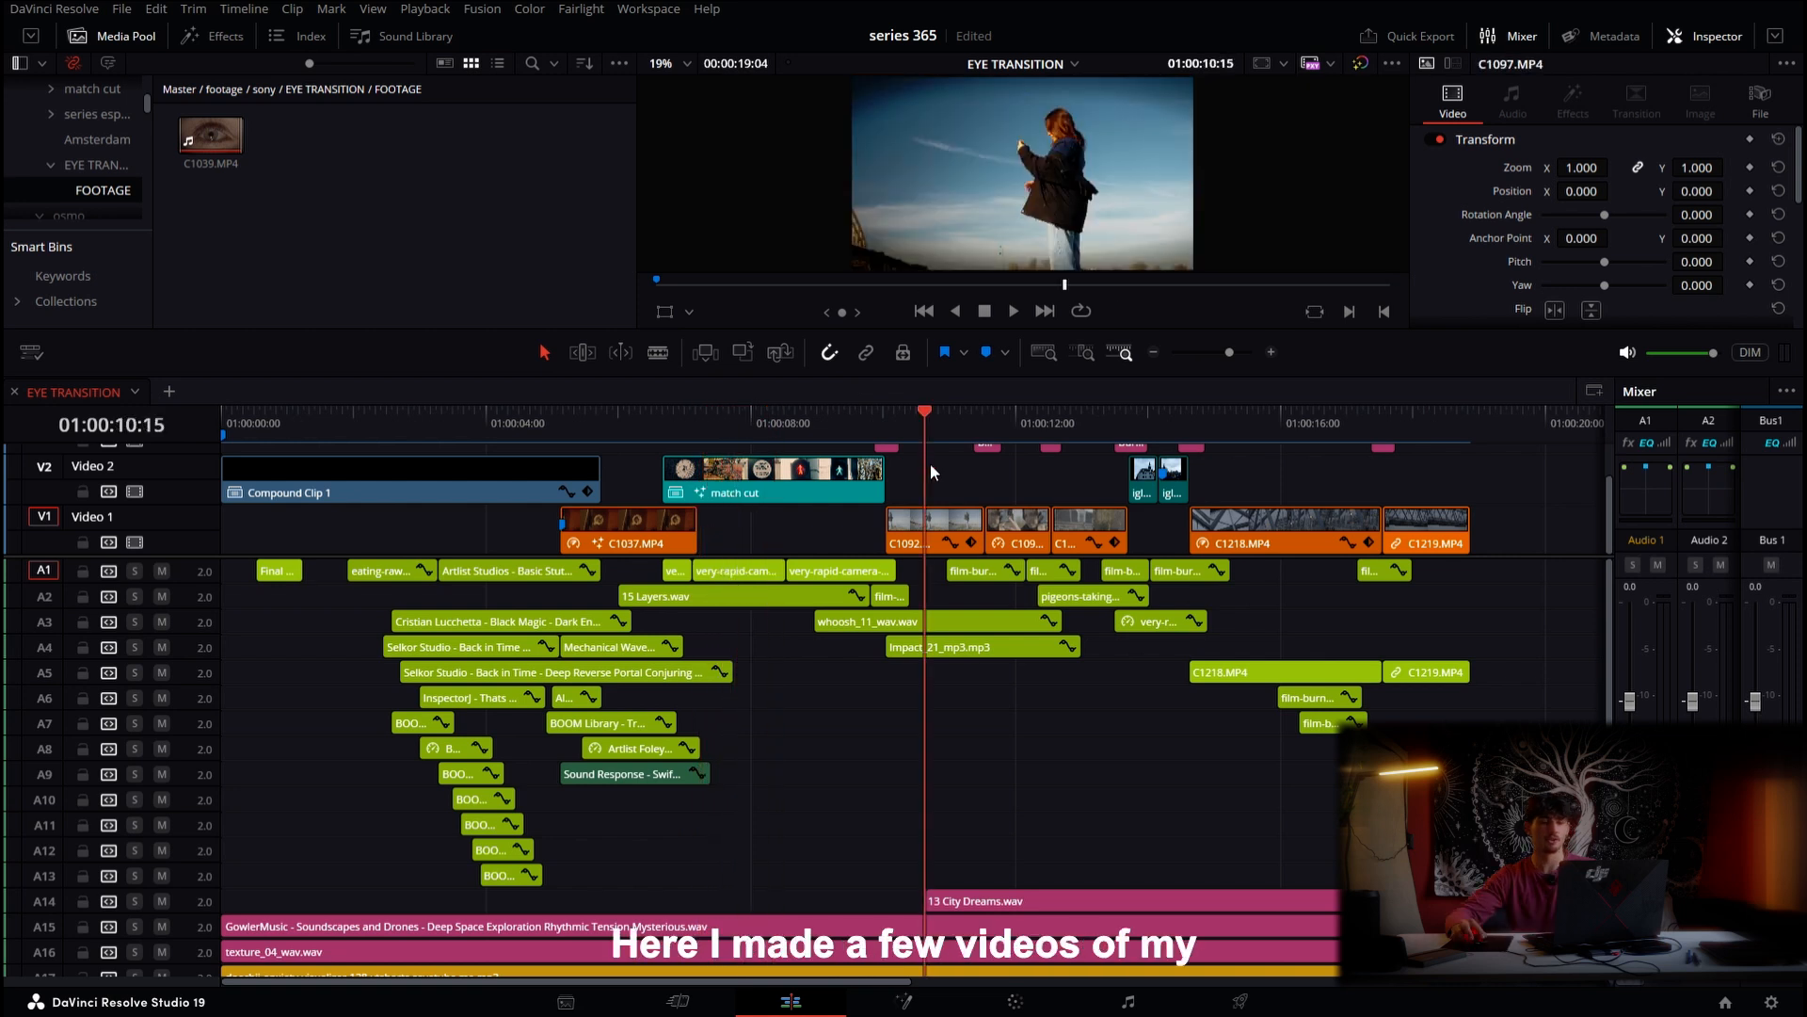
pyautogui.moveTo(930, 465); pyautogui.dragTo(1096, 486)
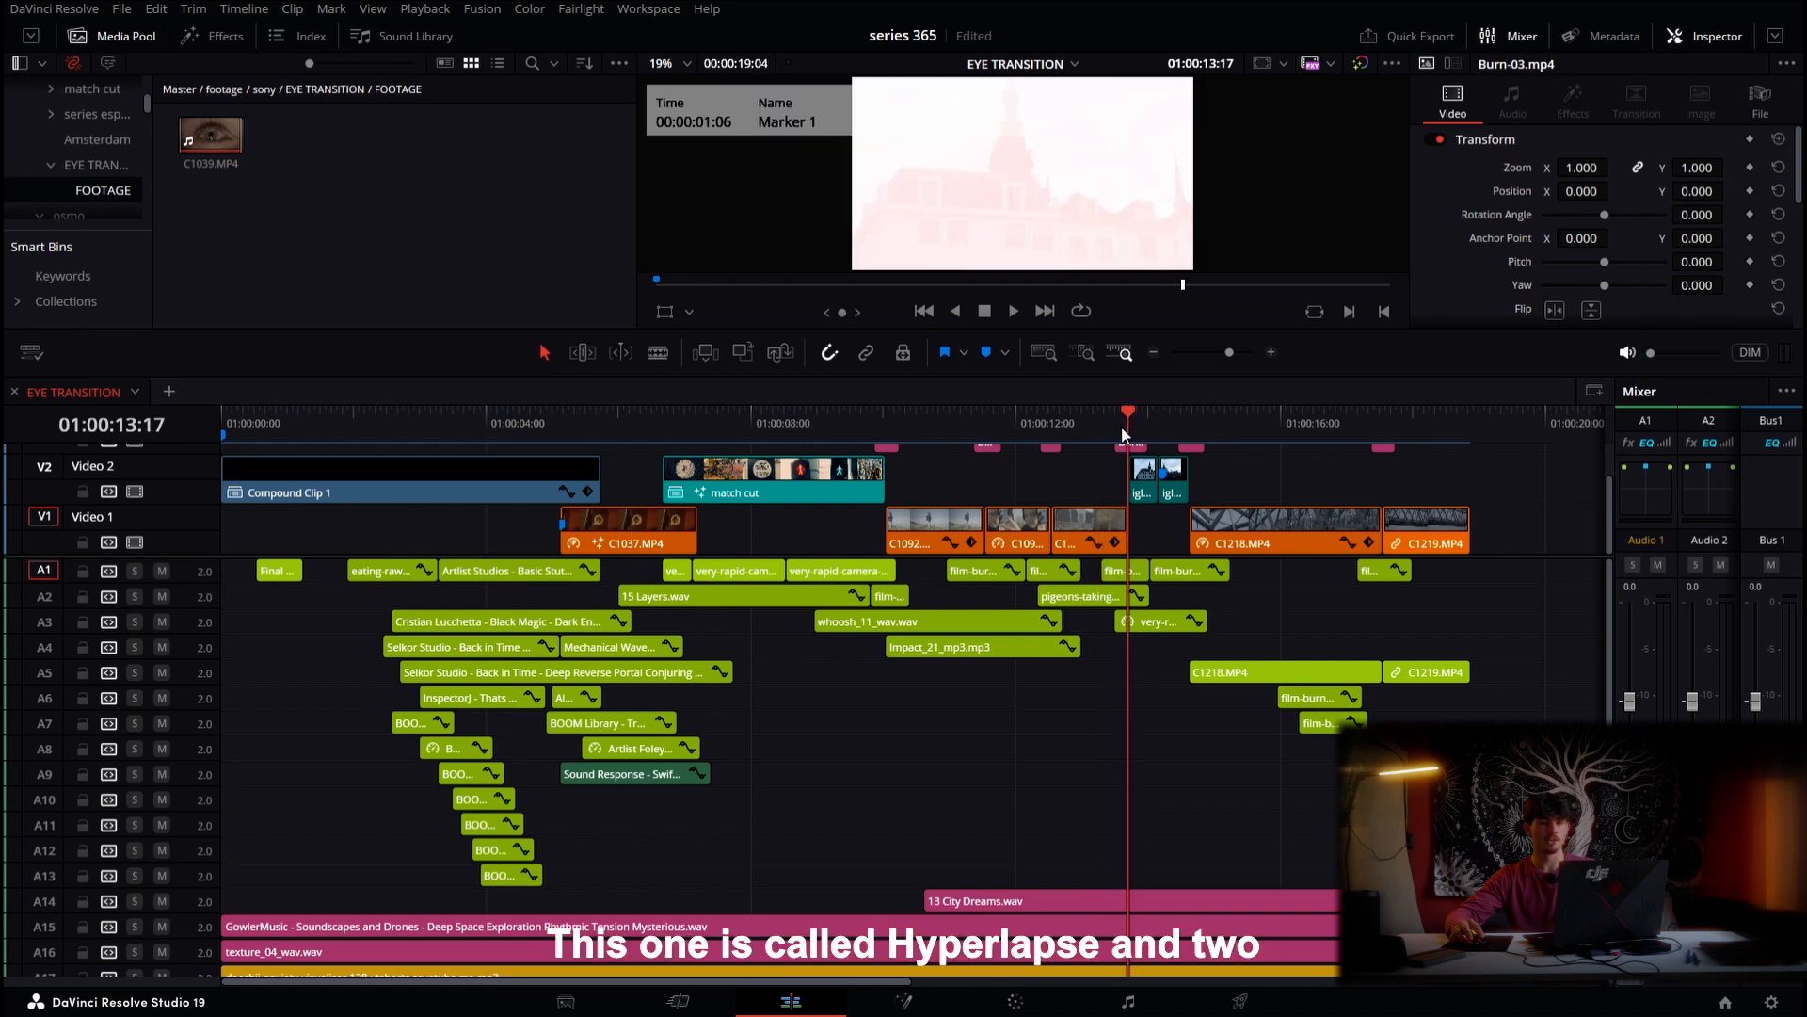
pyautogui.press('space')
pyautogui.click(1258, 443)
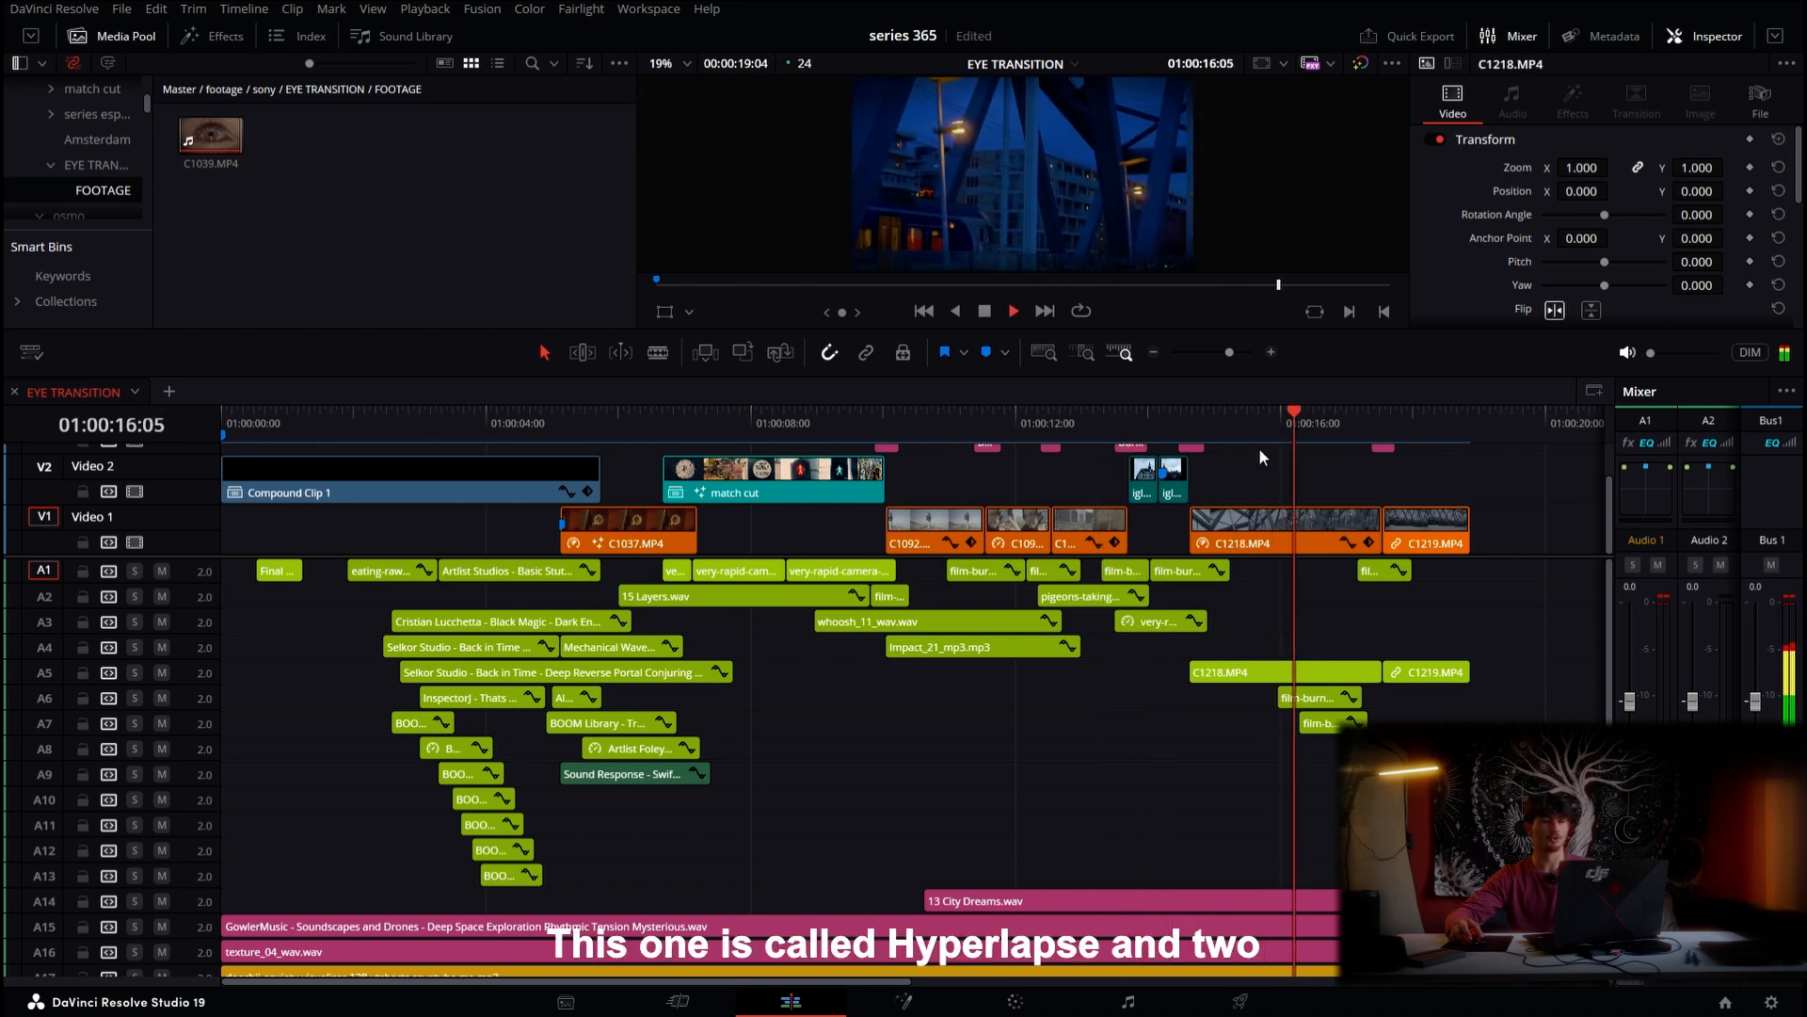
pyautogui.press('space')
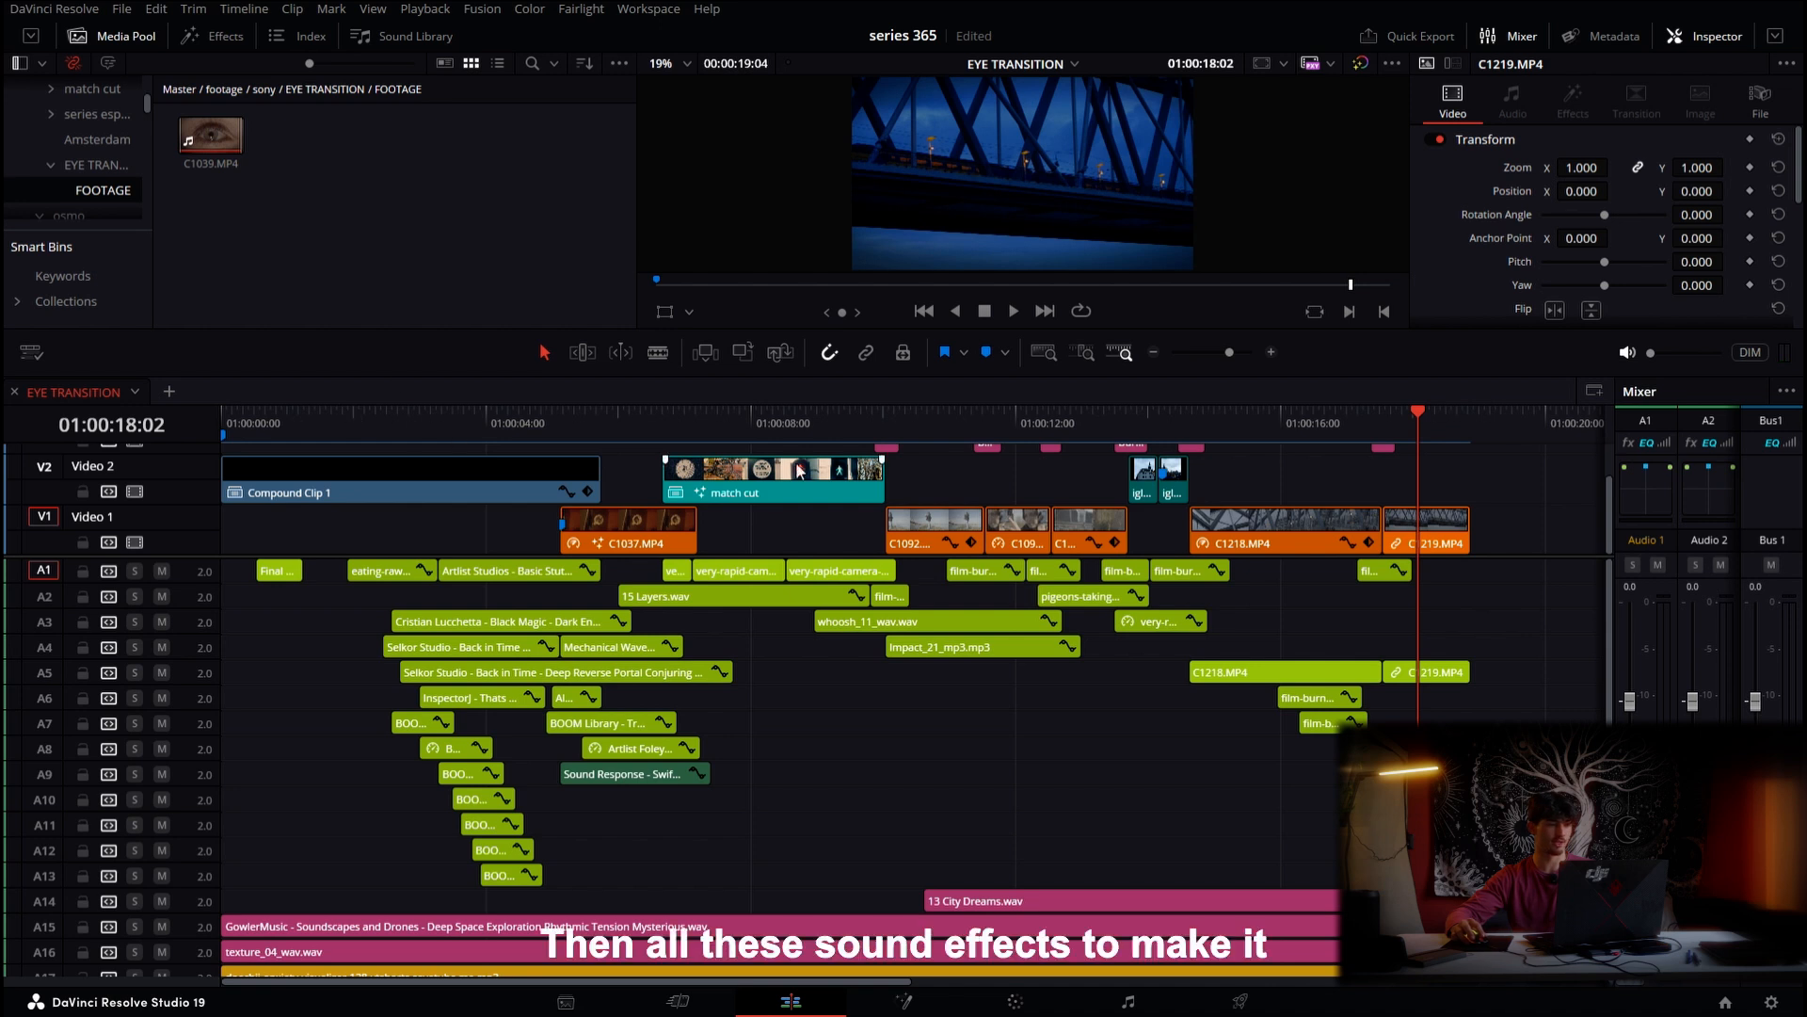
pyautogui.press('Home')
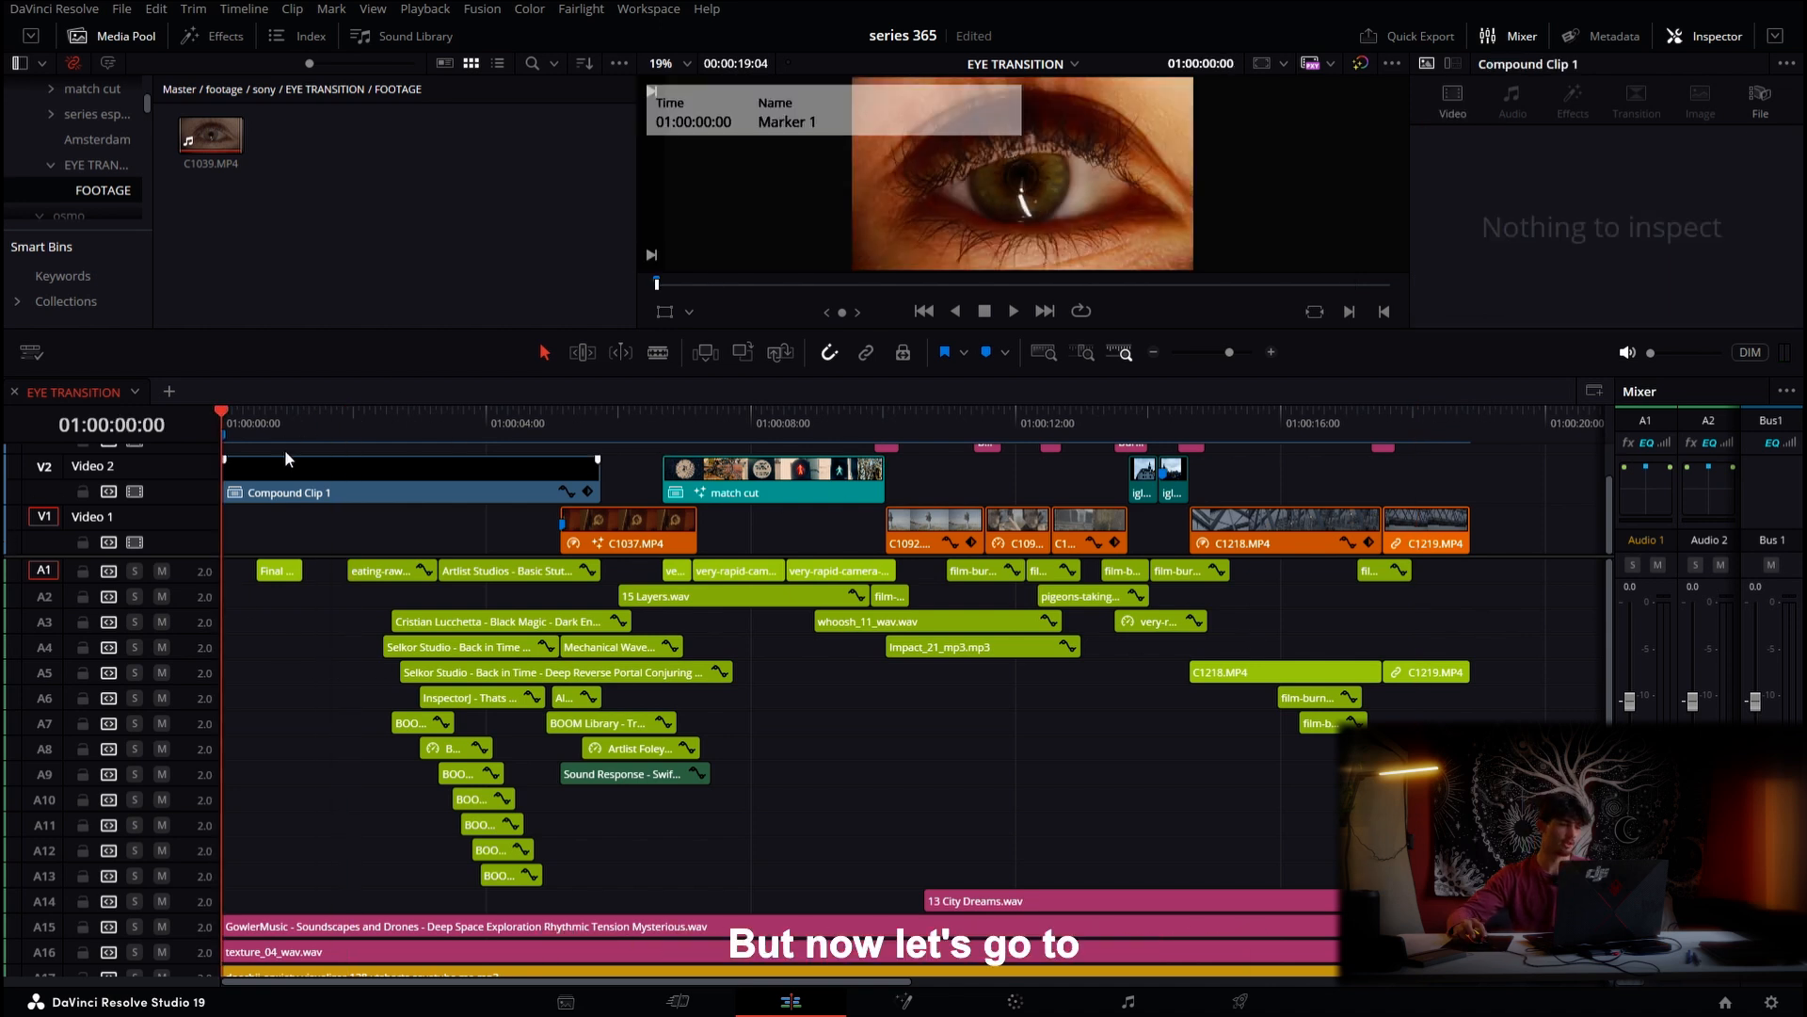
# Open the compound clip on the Fusion page and examine its node tree
pyautogui.click(255, 431)
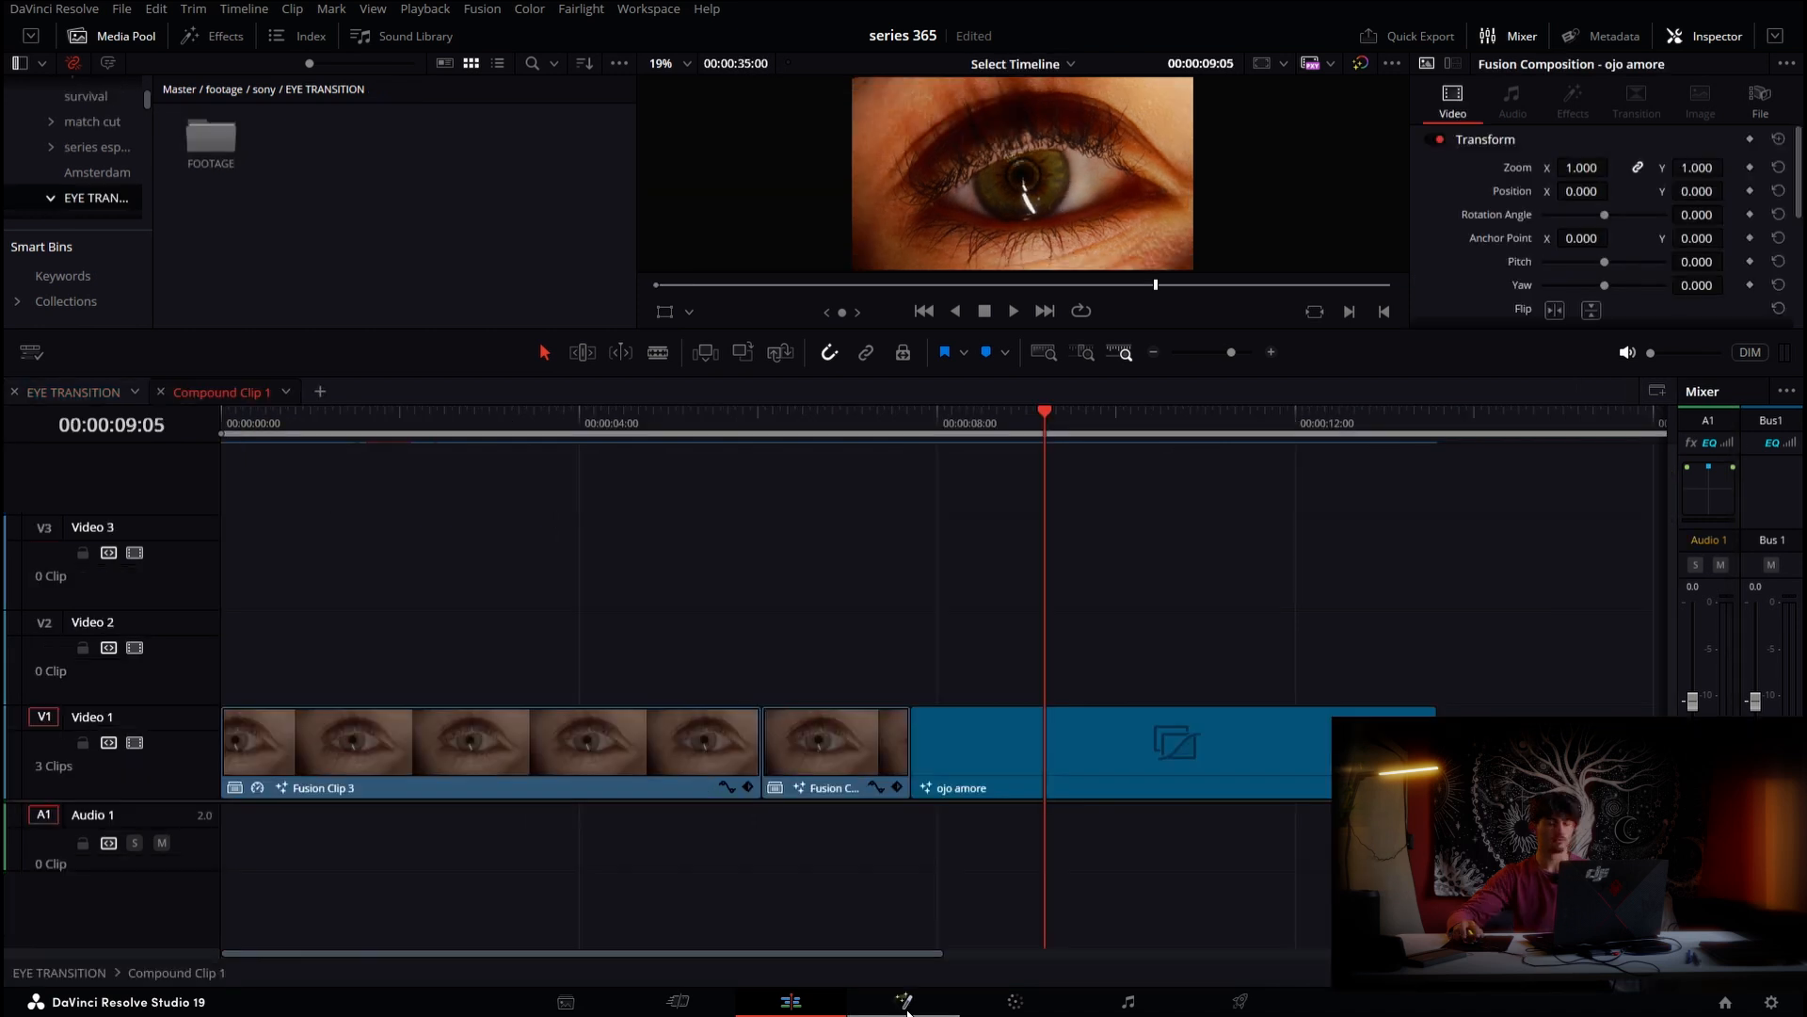
pyautogui.click(905, 1004)
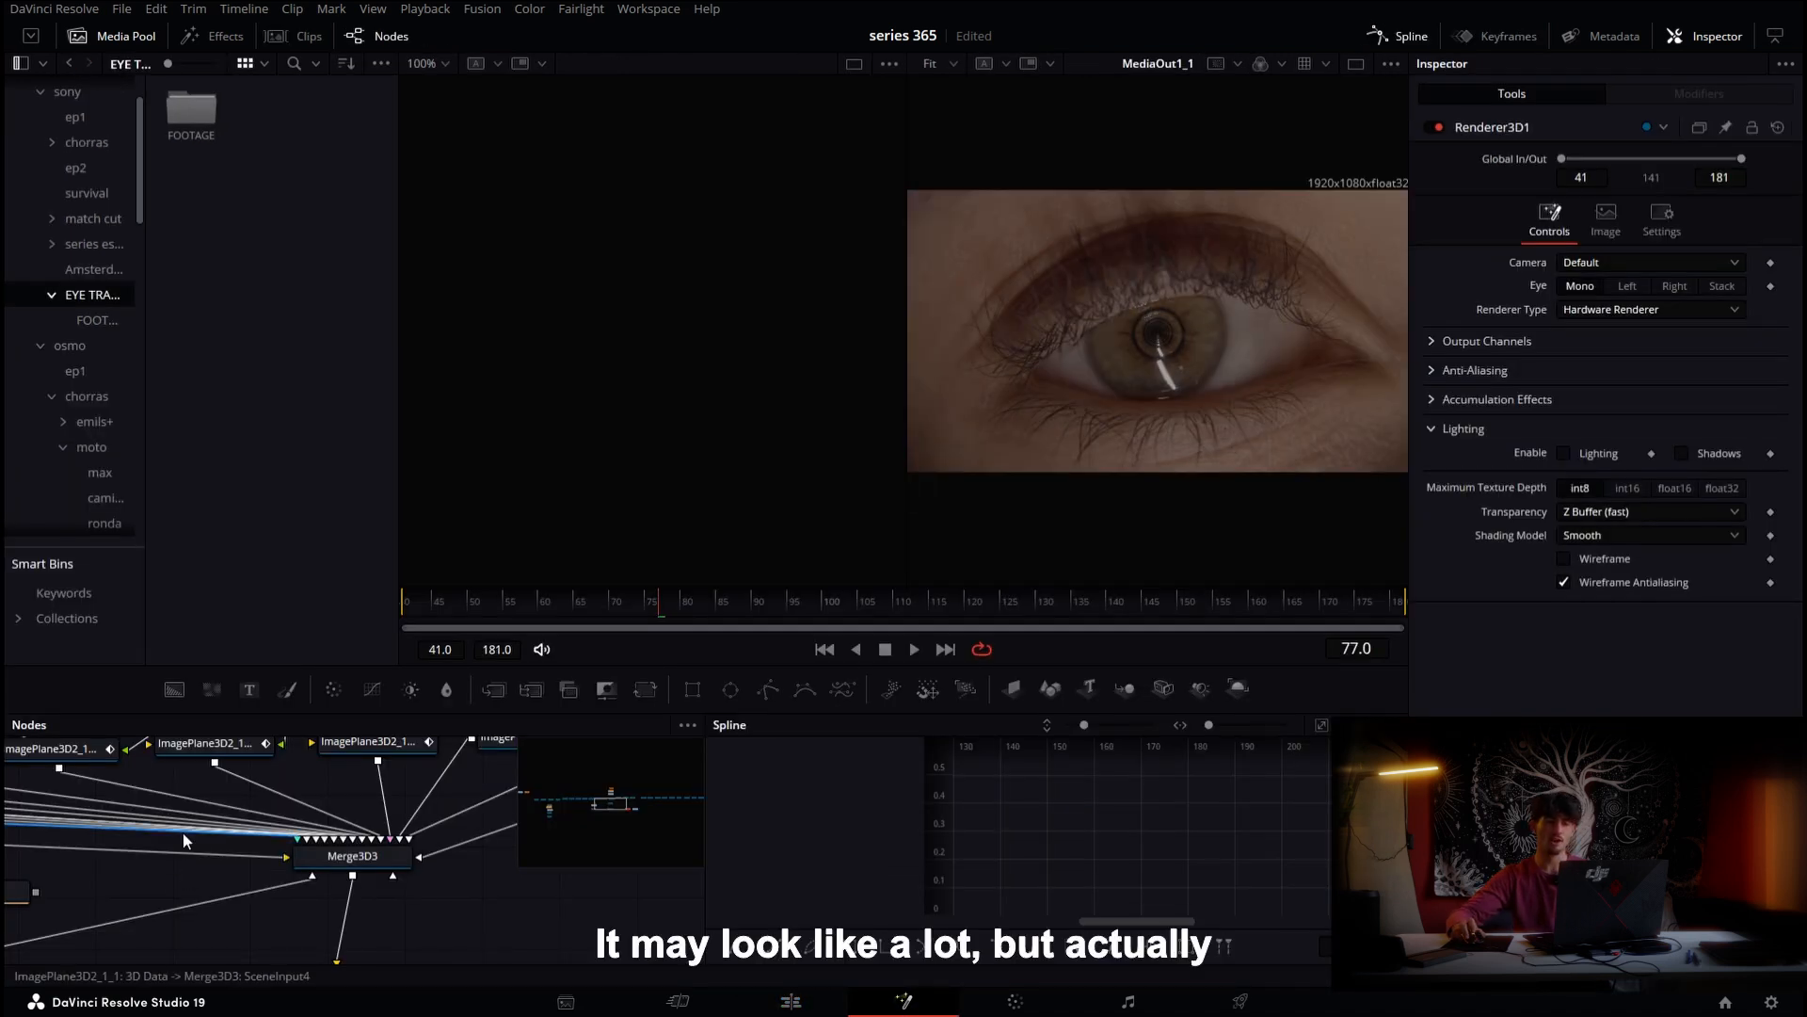
pyautogui.scroll(-5, 264, 832)
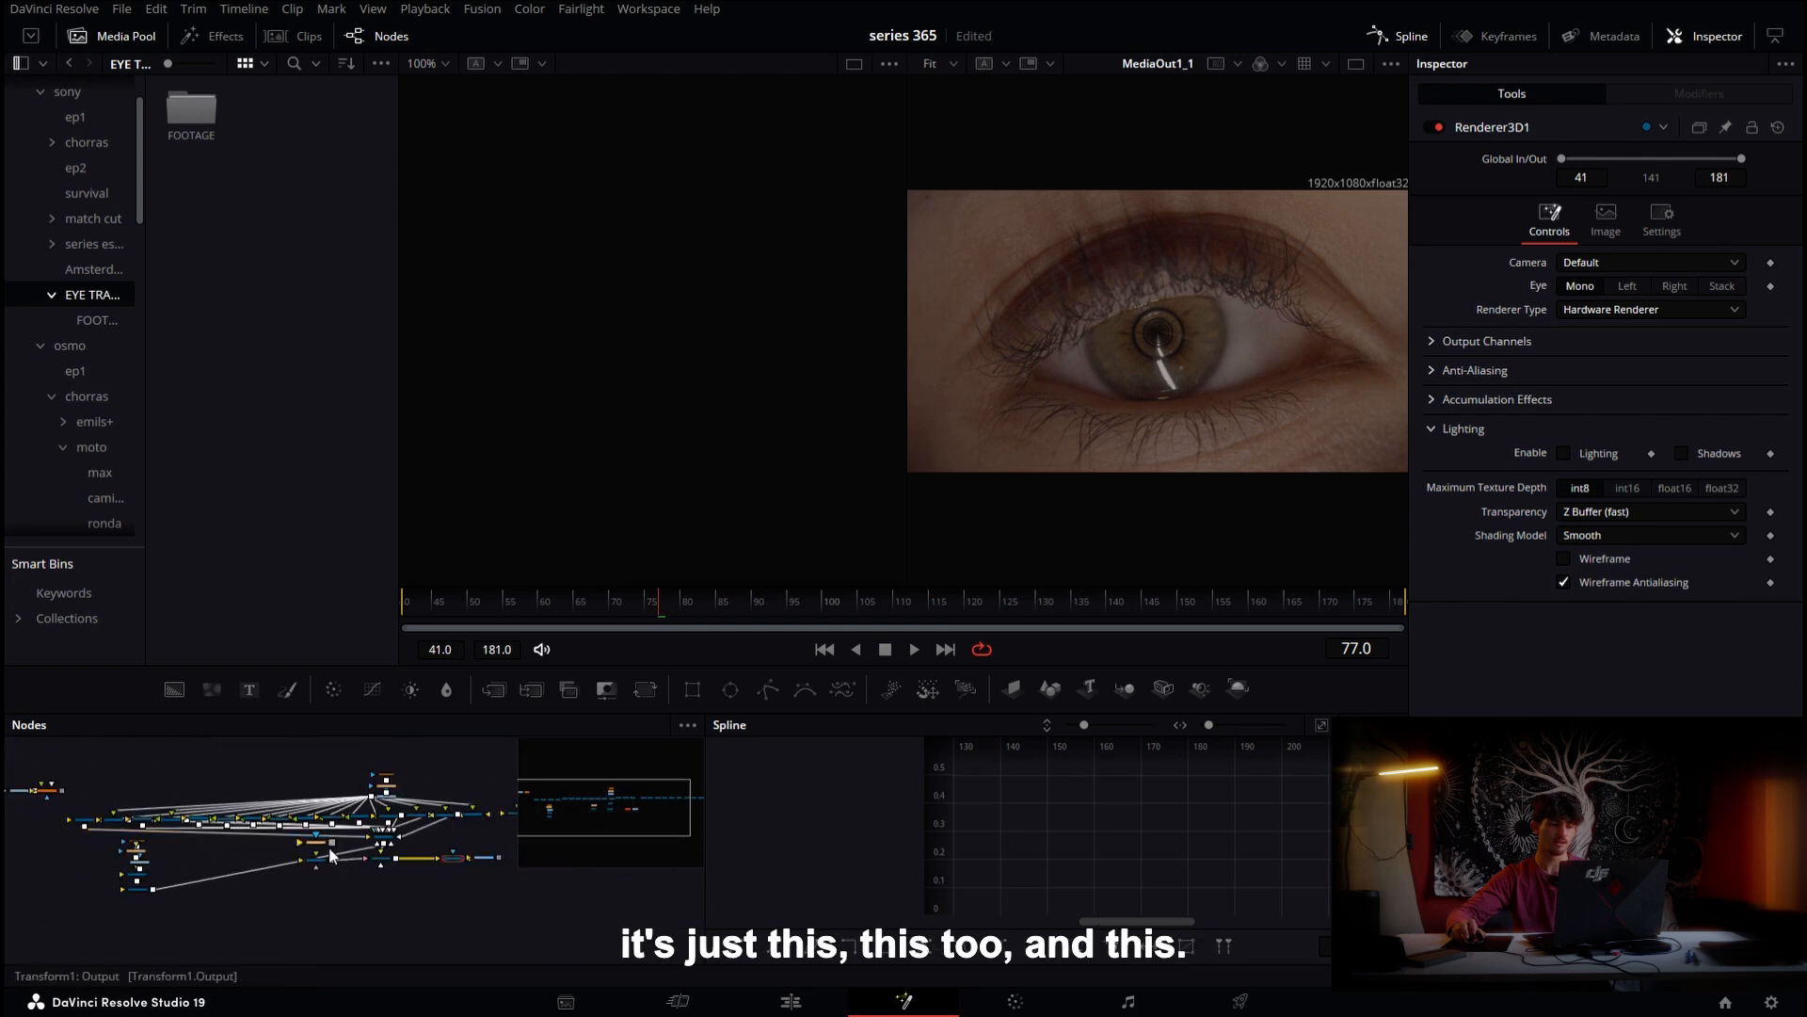
pyautogui.scroll(5, 226, 876)
pyautogui.moveTo(155, 753); pyautogui.dragTo(377, 861)
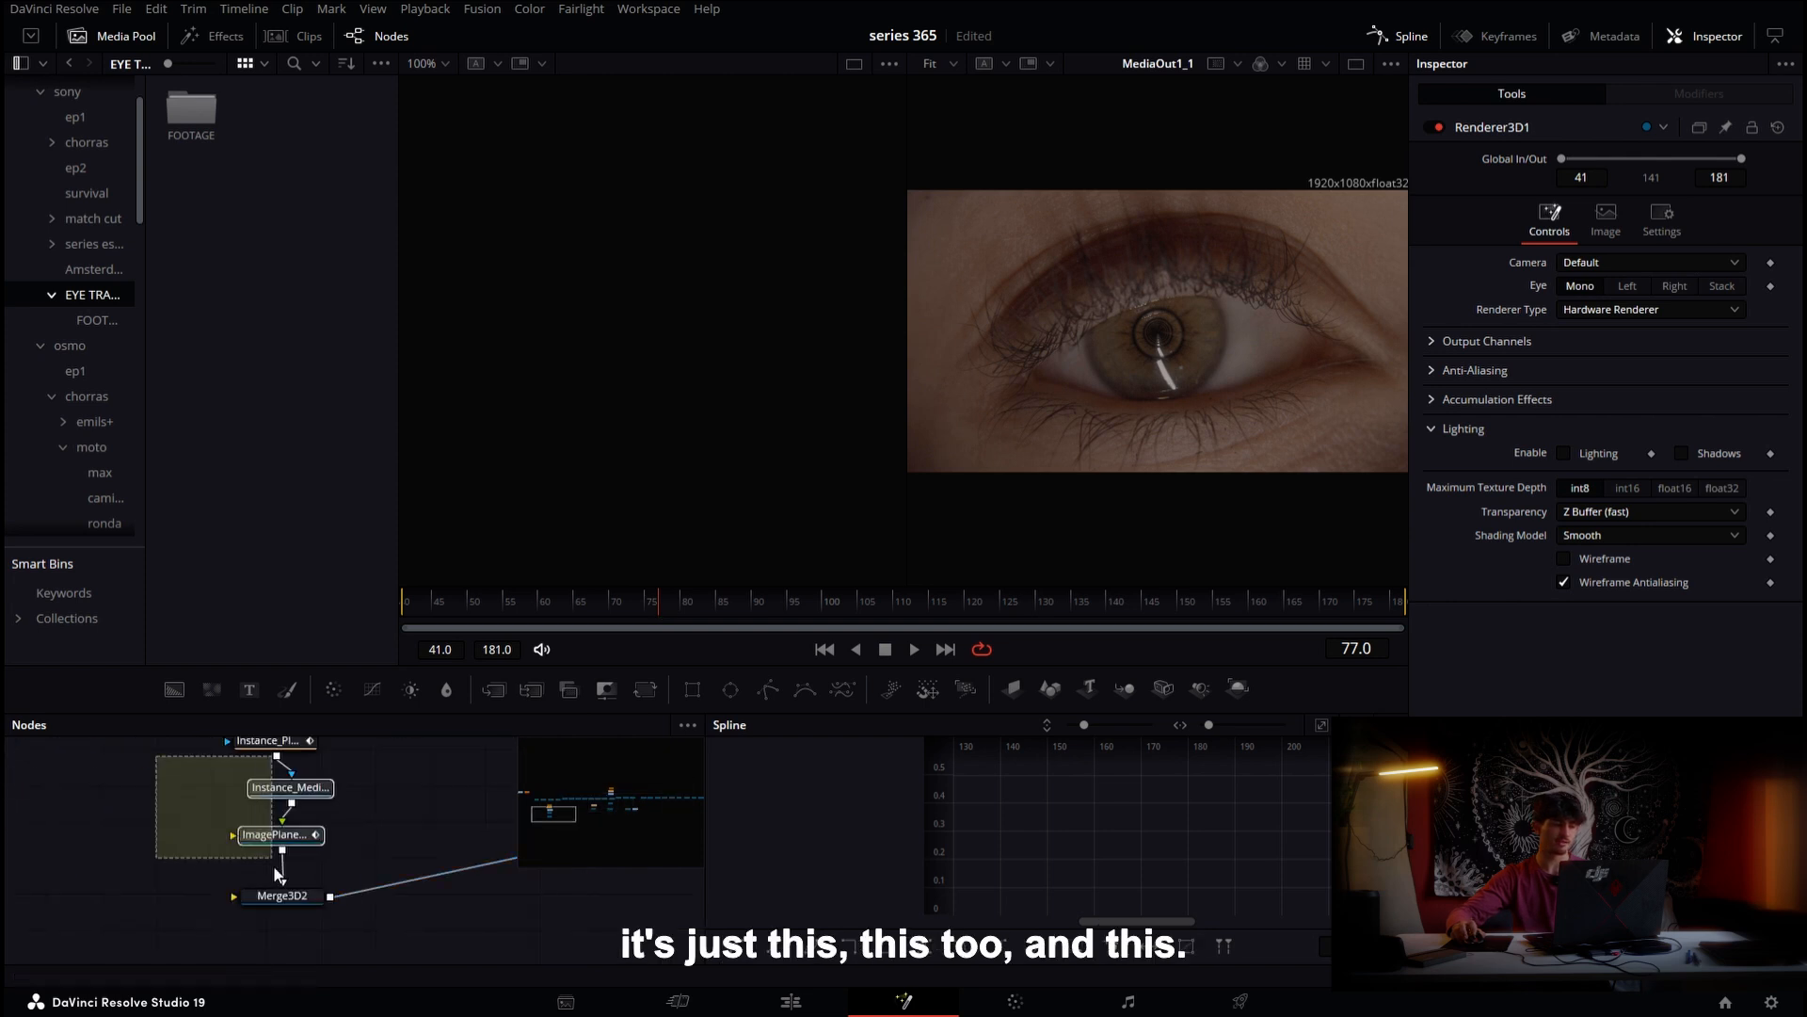
pyautogui.scroll(-3, 282, 866)
pyautogui.click(170, 859)
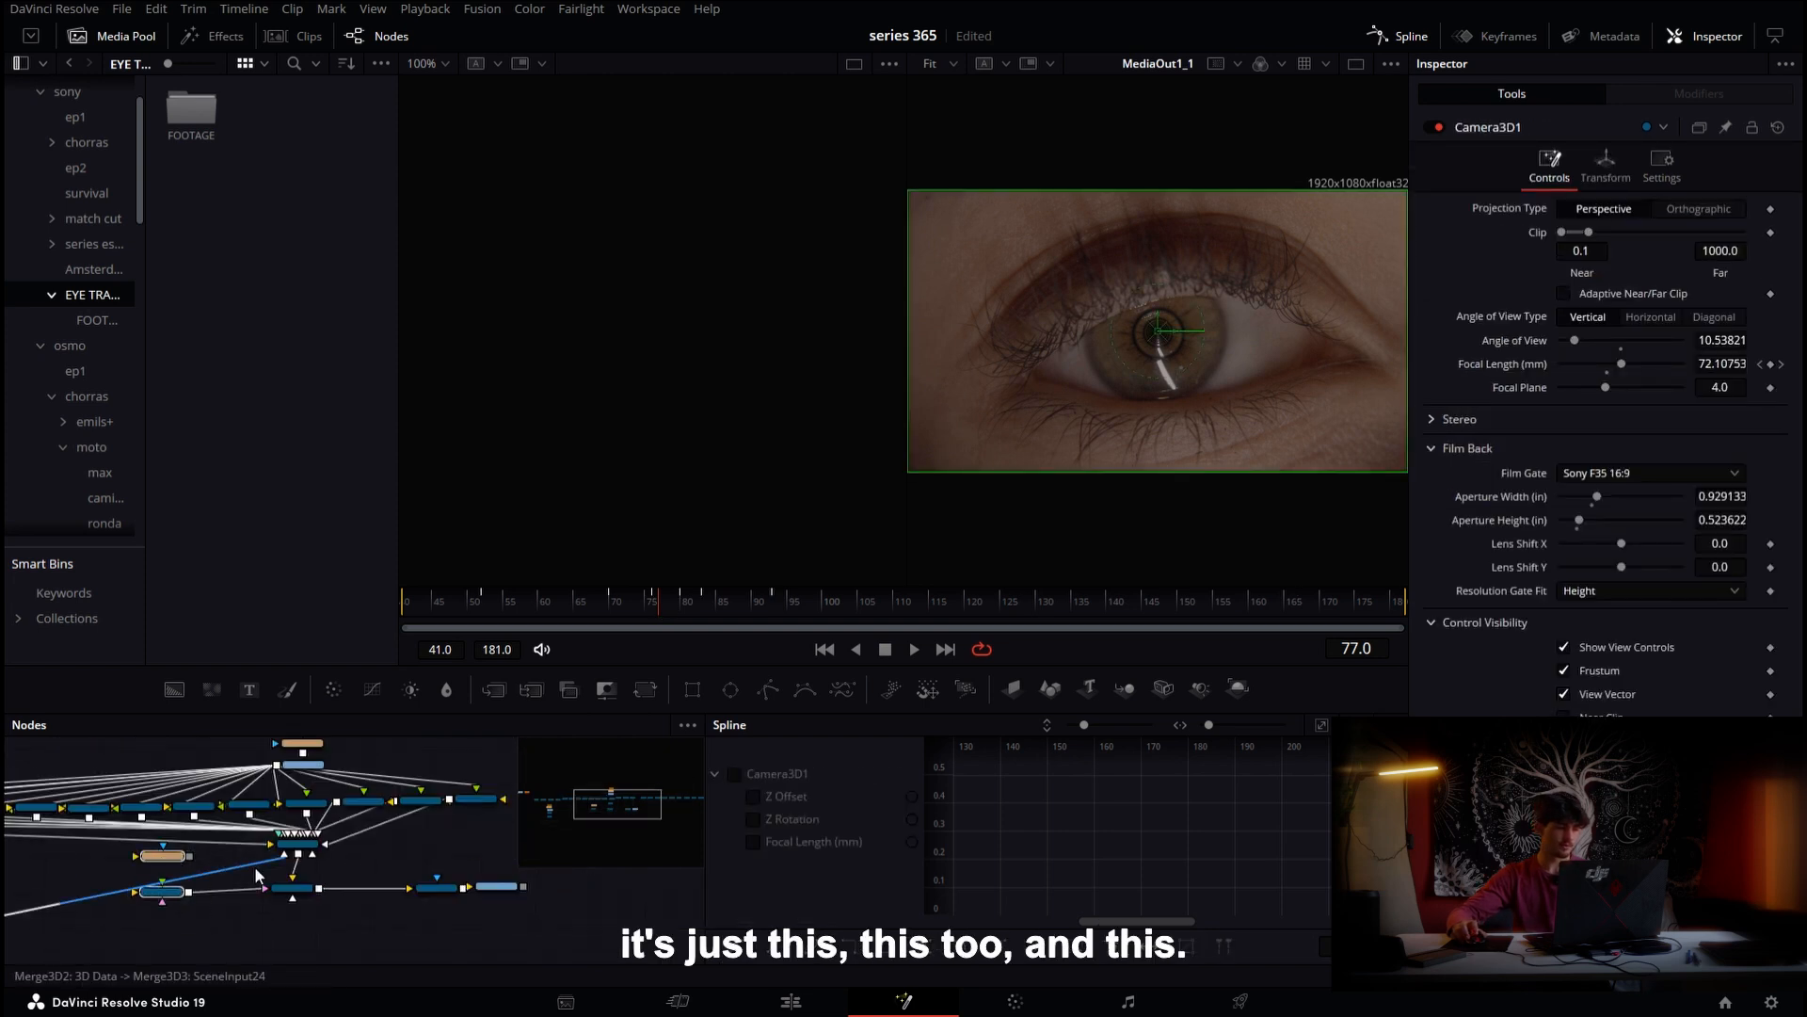
pyautogui.moveTo(329, 739); pyautogui.dragTo(281, 958)
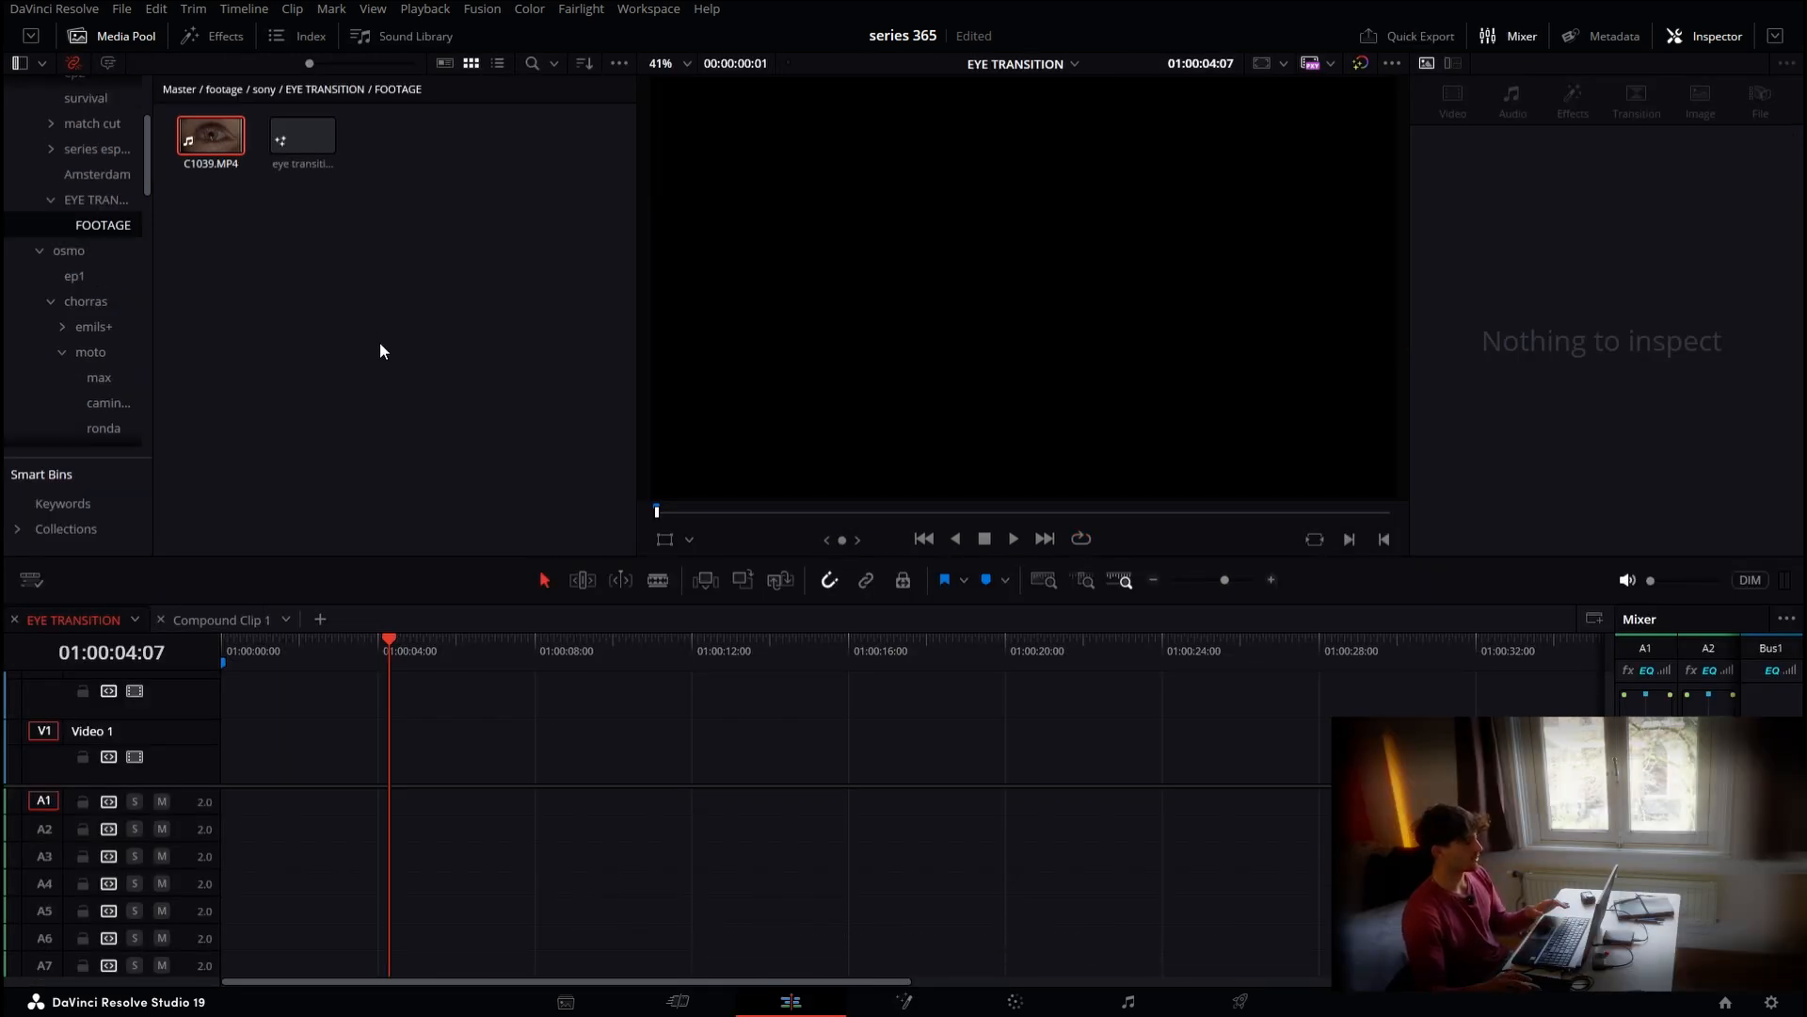
# Place the eye transition Fusion composition on the empty timeline and stretch it to about 28 seconds
pyautogui.moveTo(320, 150); pyautogui.dragTo(263, 799)
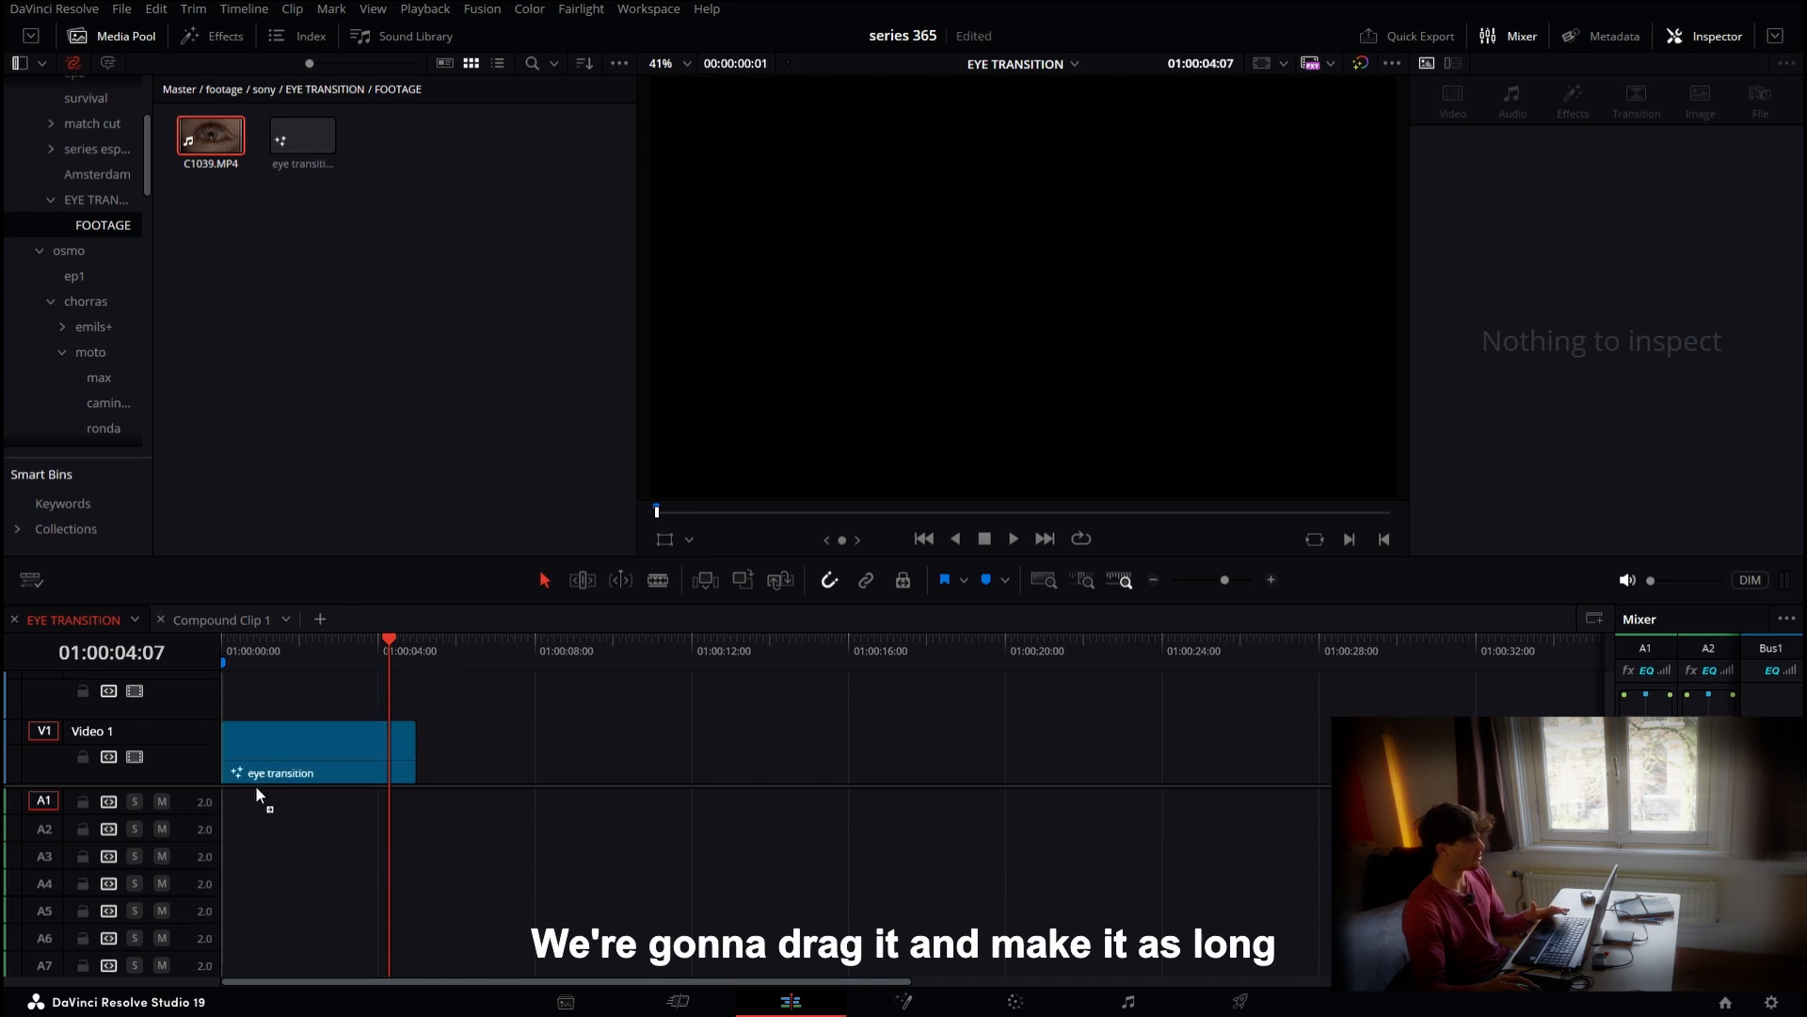
pyautogui.moveTo(414, 756); pyautogui.dragTo(1355, 756)
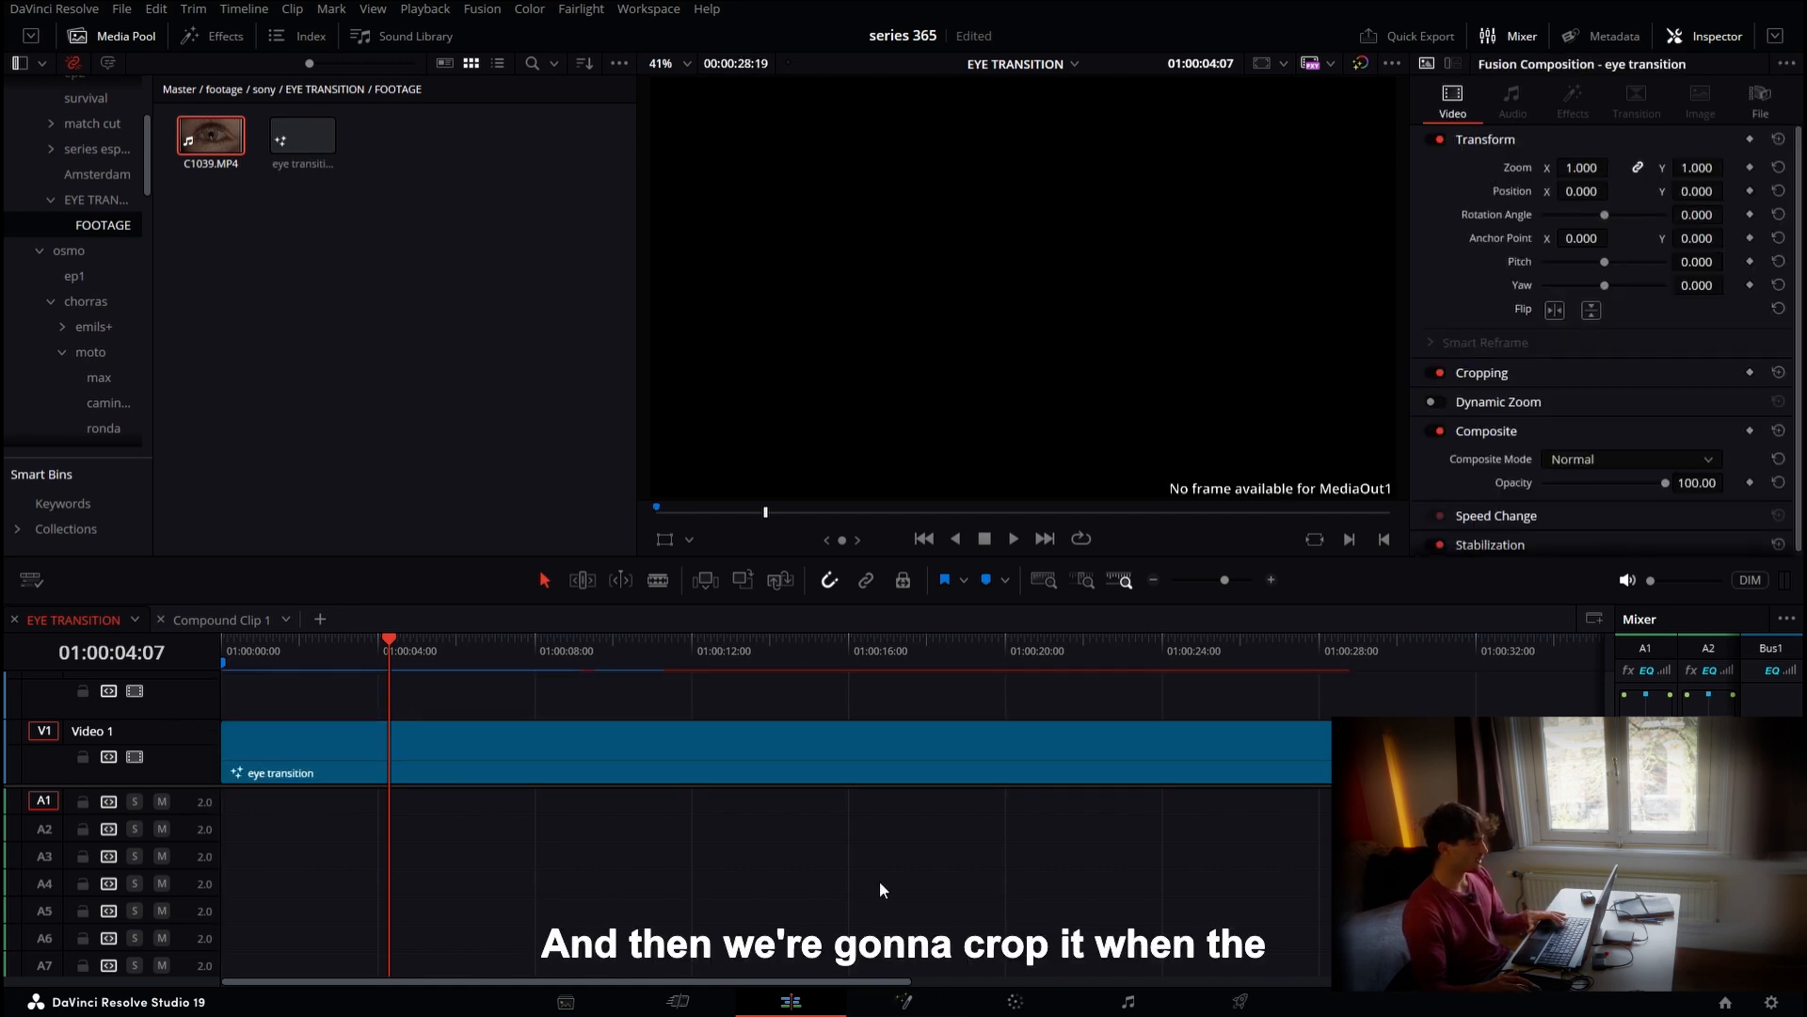
pyautogui.click(895, 765)
# Open the composition in Fusion and connect a Renderer 3D node to MediaOut1
pyautogui.click(904, 1001)
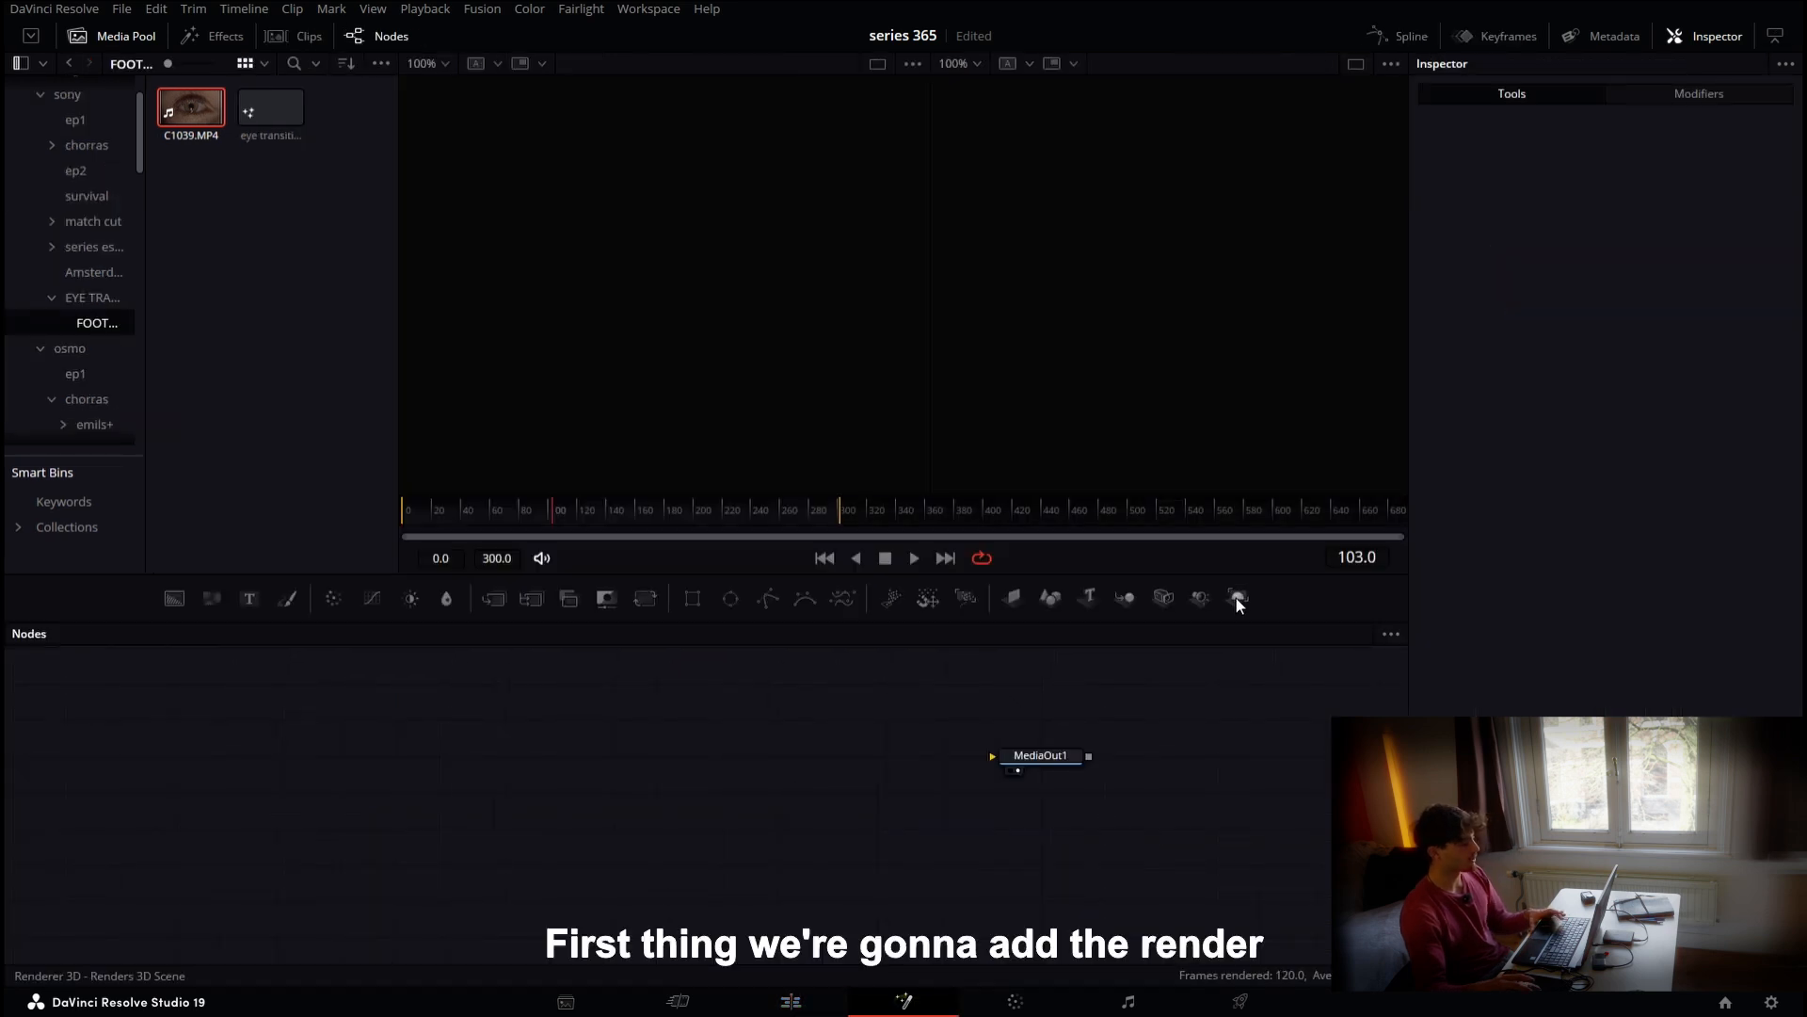
pyautogui.moveTo(872, 802); pyautogui.dragTo(993, 756)
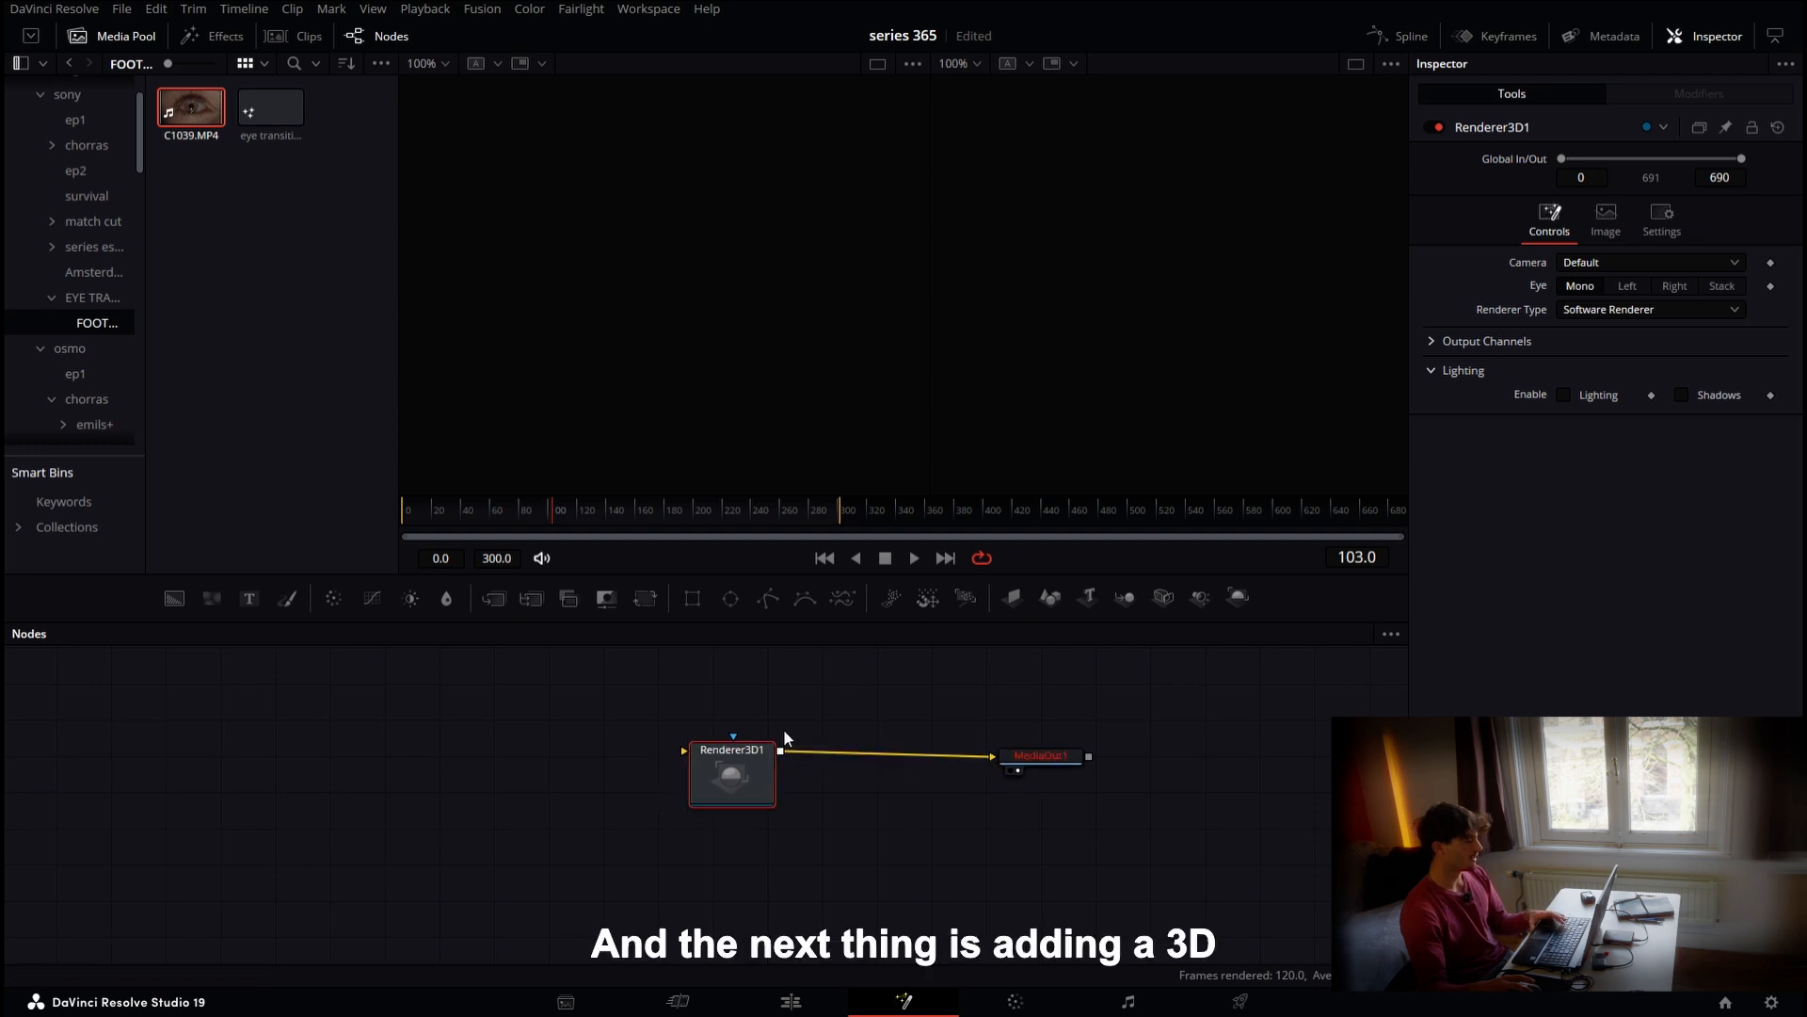
# Add a Camera 3D and a Merge 3D node feeding the renderer
pyautogui.moveTo(1164, 597); pyautogui.dragTo(708, 752)
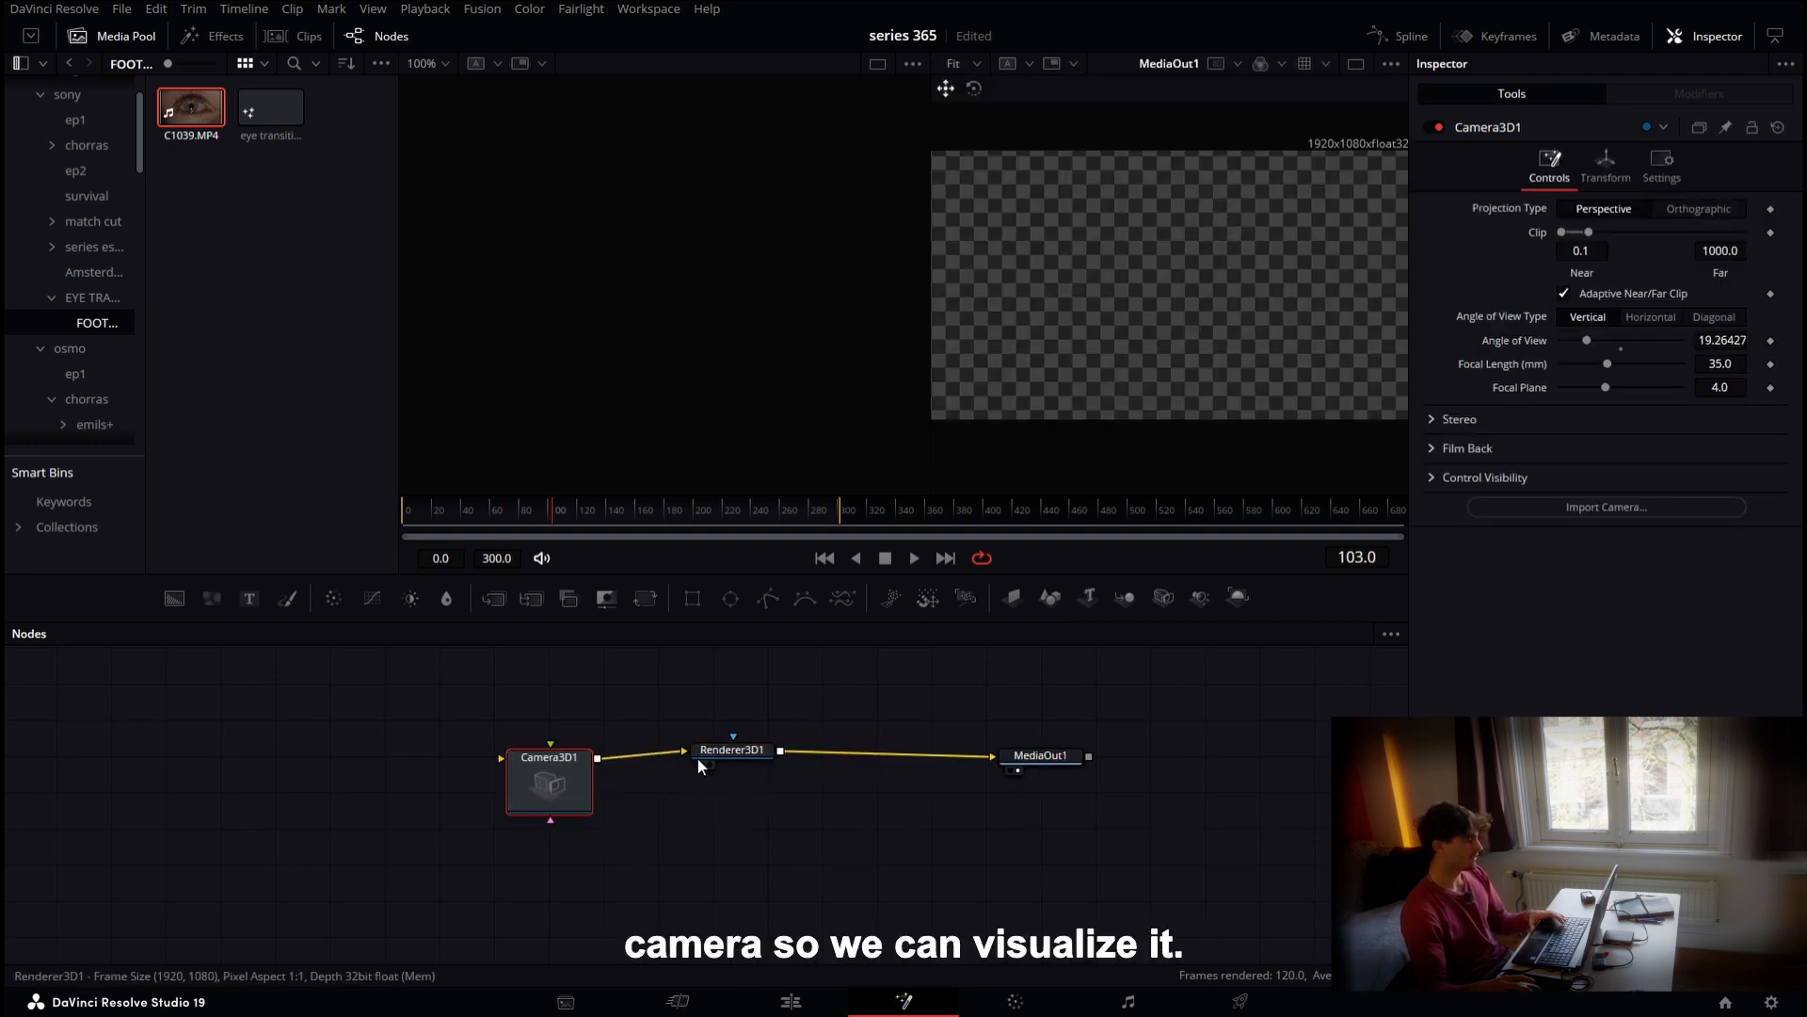
pyautogui.click(1125, 597)
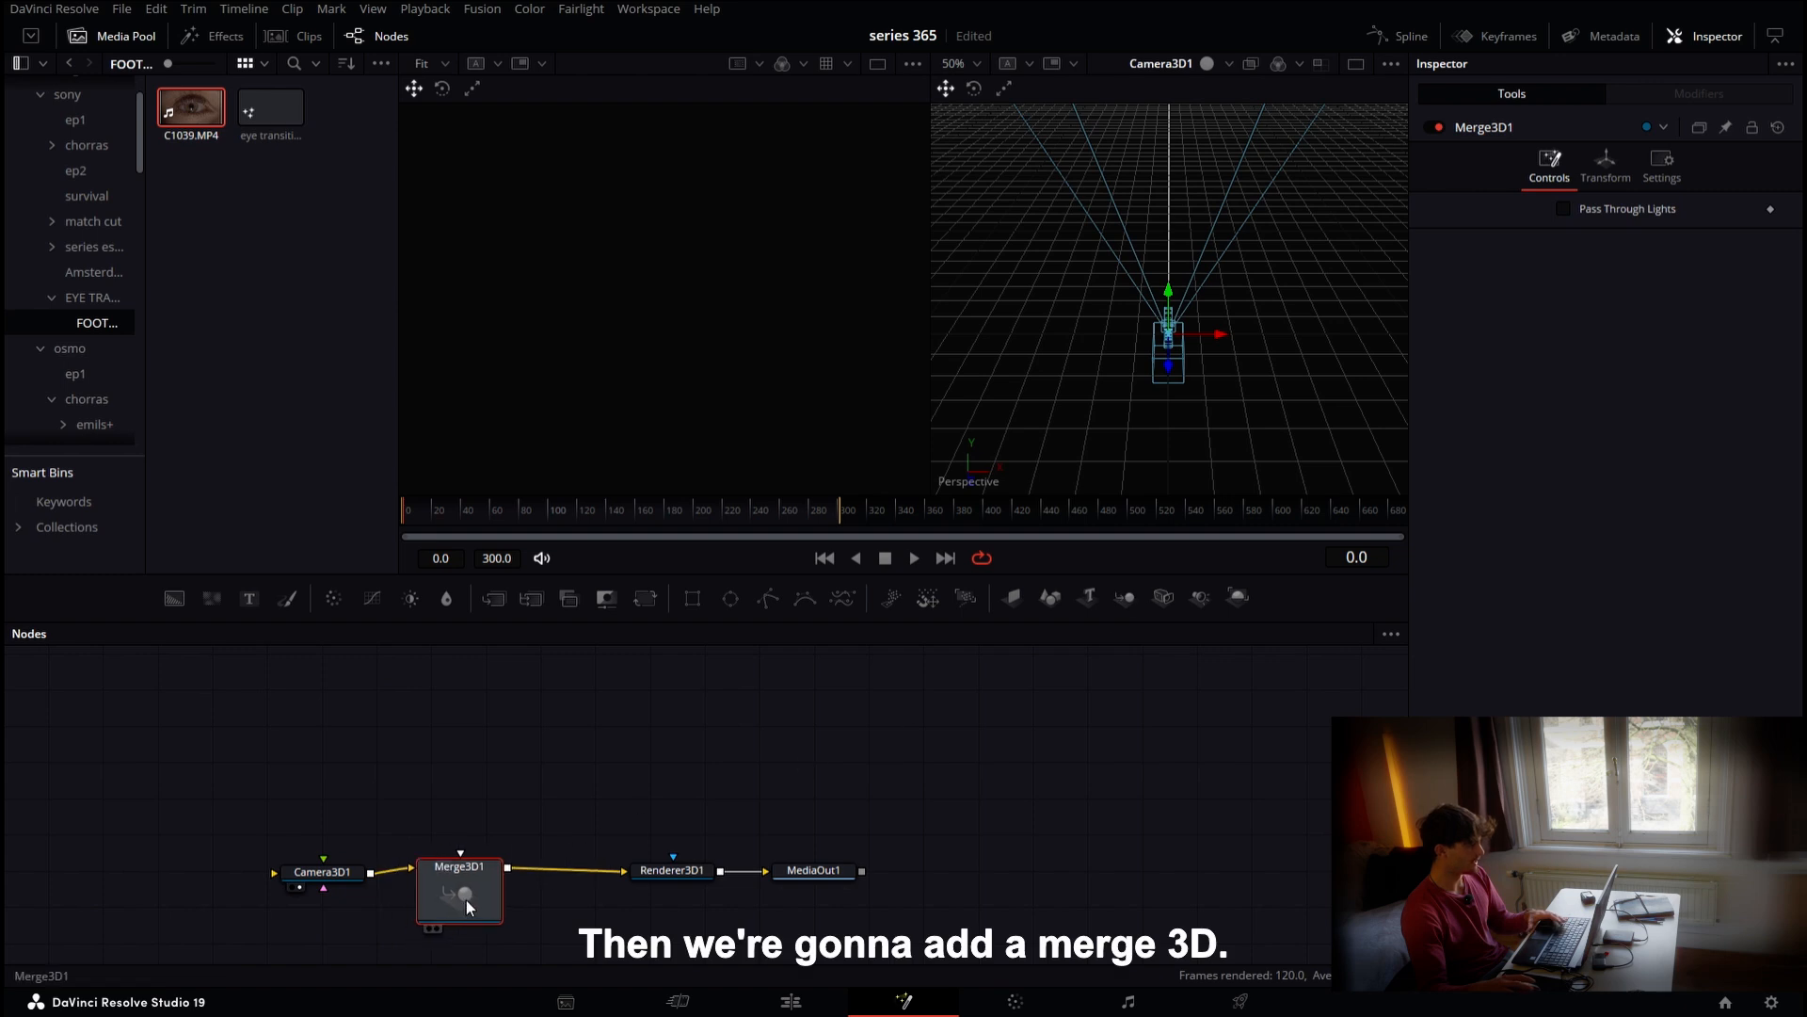
pyautogui.moveTo(502, 898); pyautogui.dragTo(504, 902)
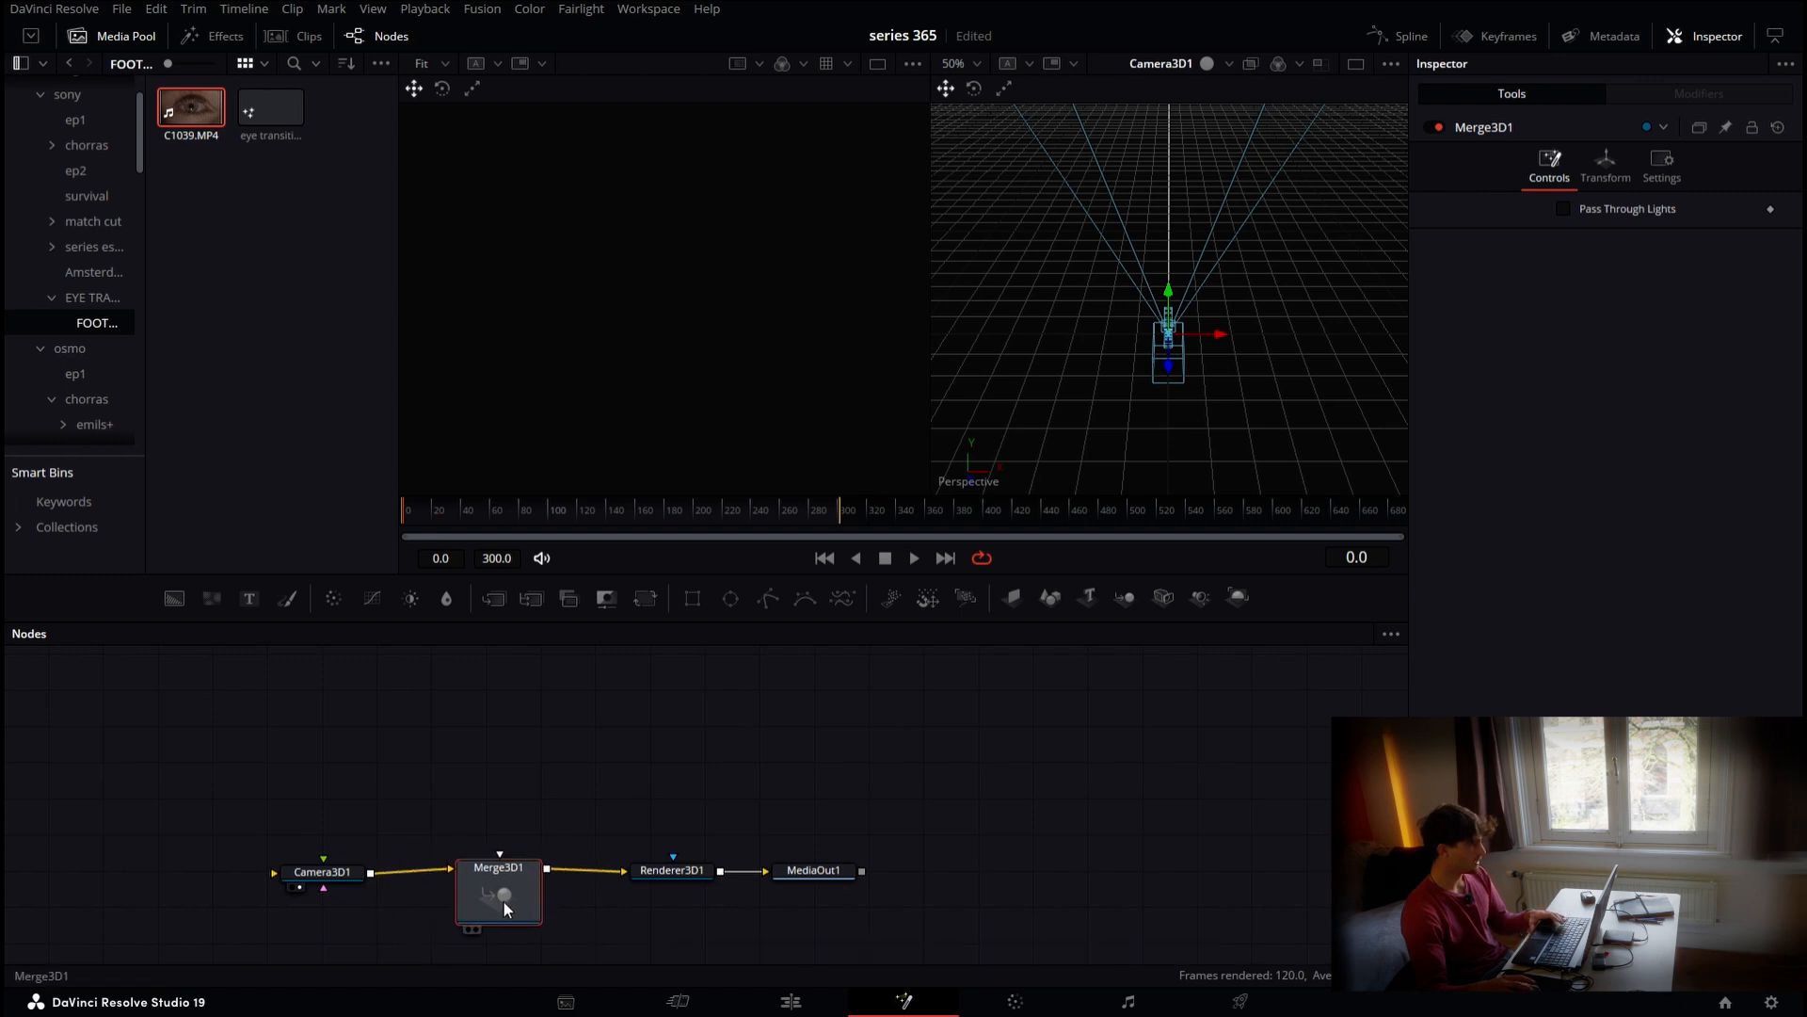
# Add a second Merge 3D above the first and bring the C1039.MP4 clip in as a MediaIn node
pyautogui.click(596, 787)
pyautogui.moveTo(510, 825); pyautogui.dragTo(519, 789)
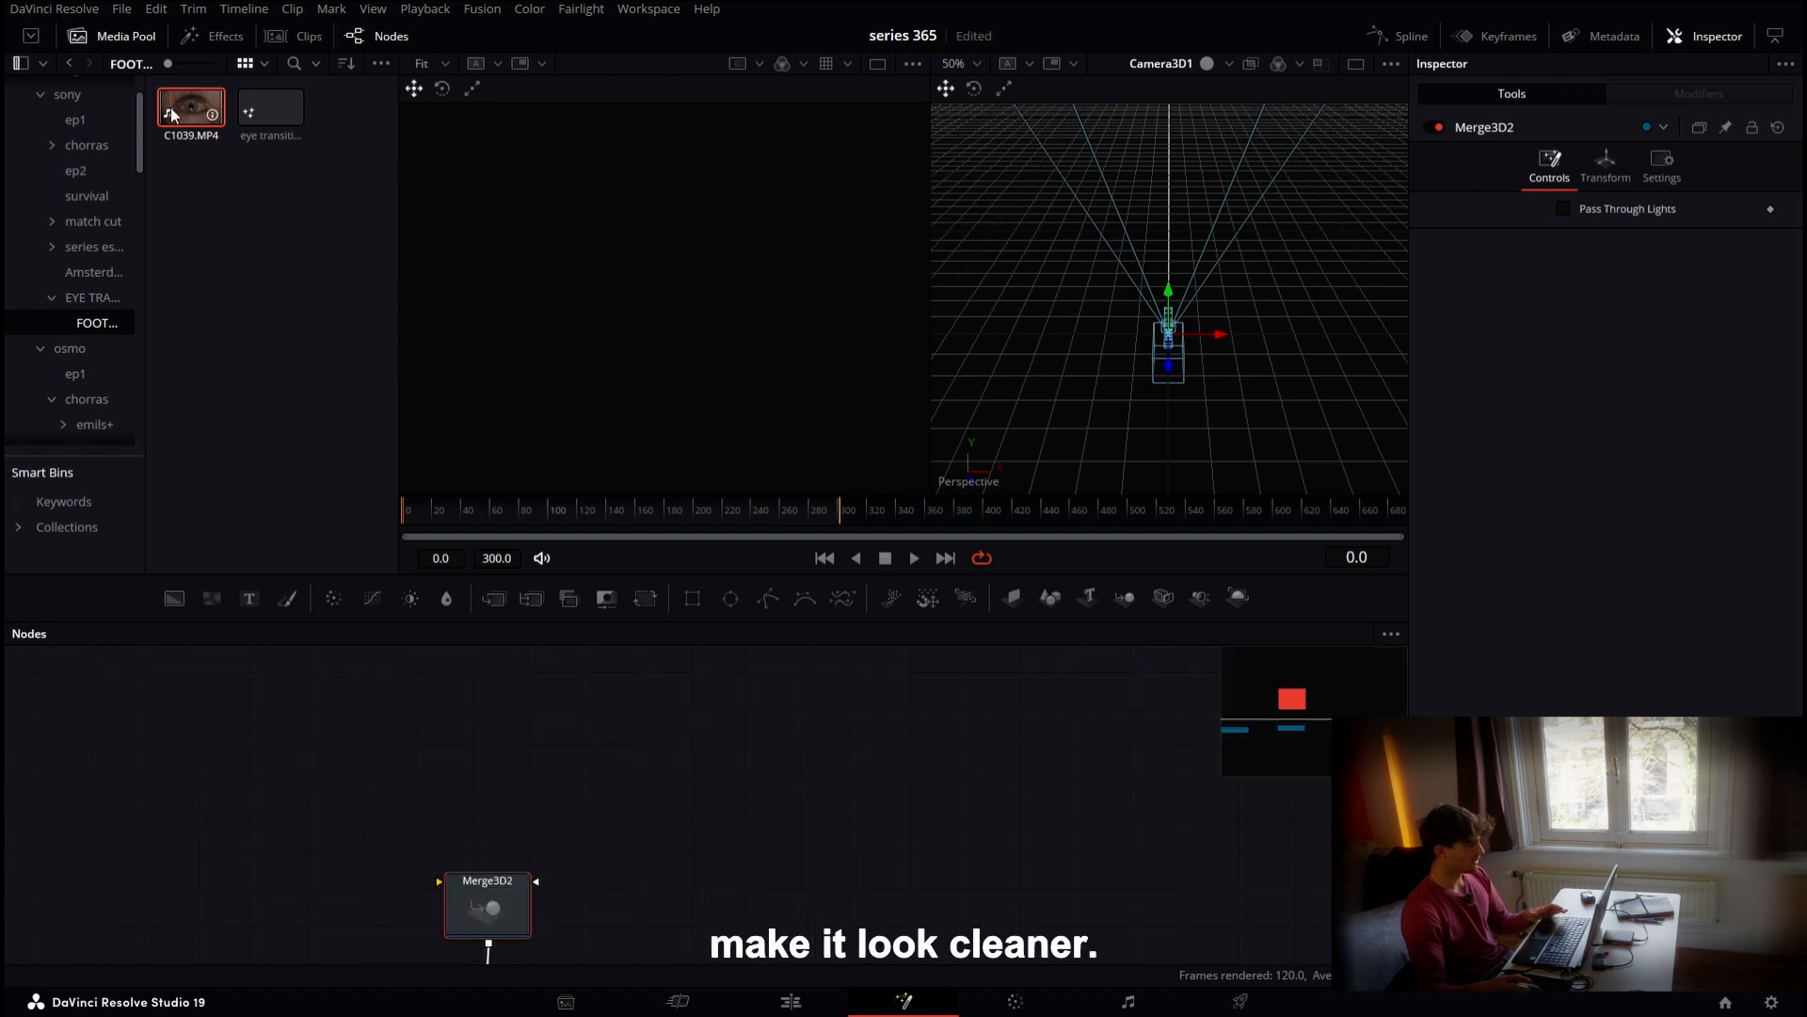
pyautogui.moveTo(191, 110); pyautogui.dragTo(495, 783)
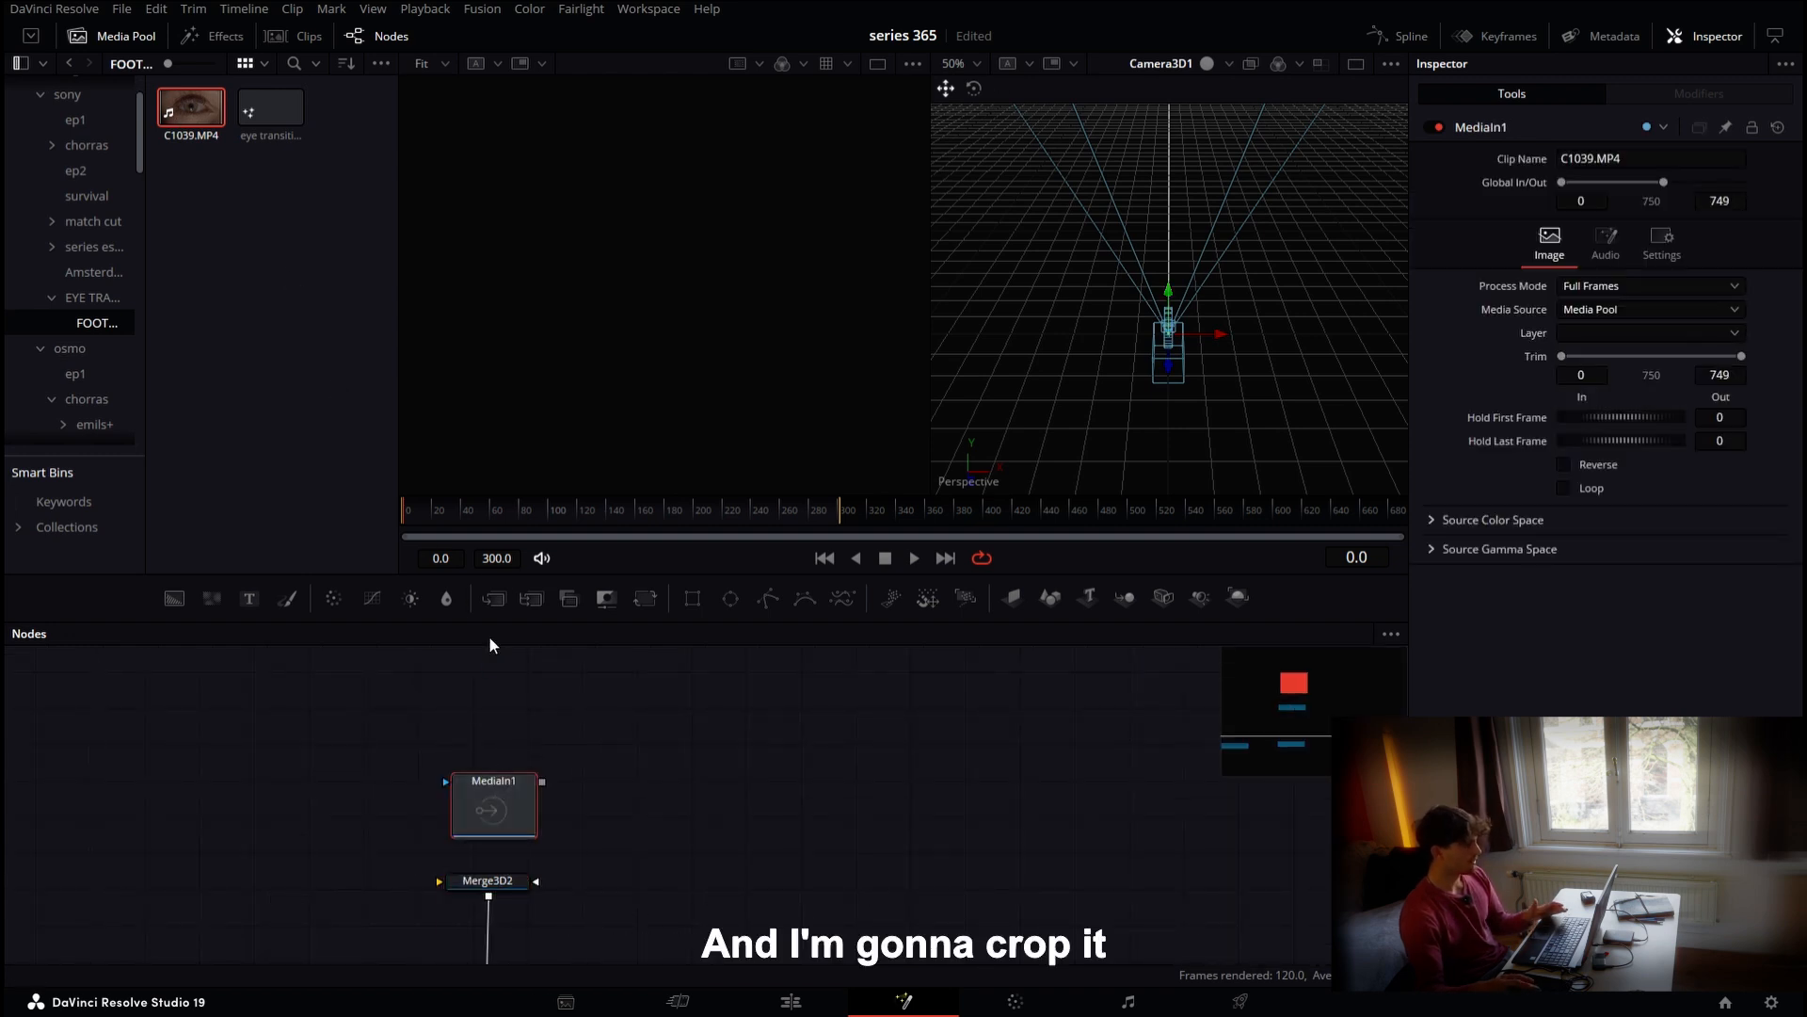
# Trim the MediaIn clip so it starts at frame 100
pyautogui.press('1')
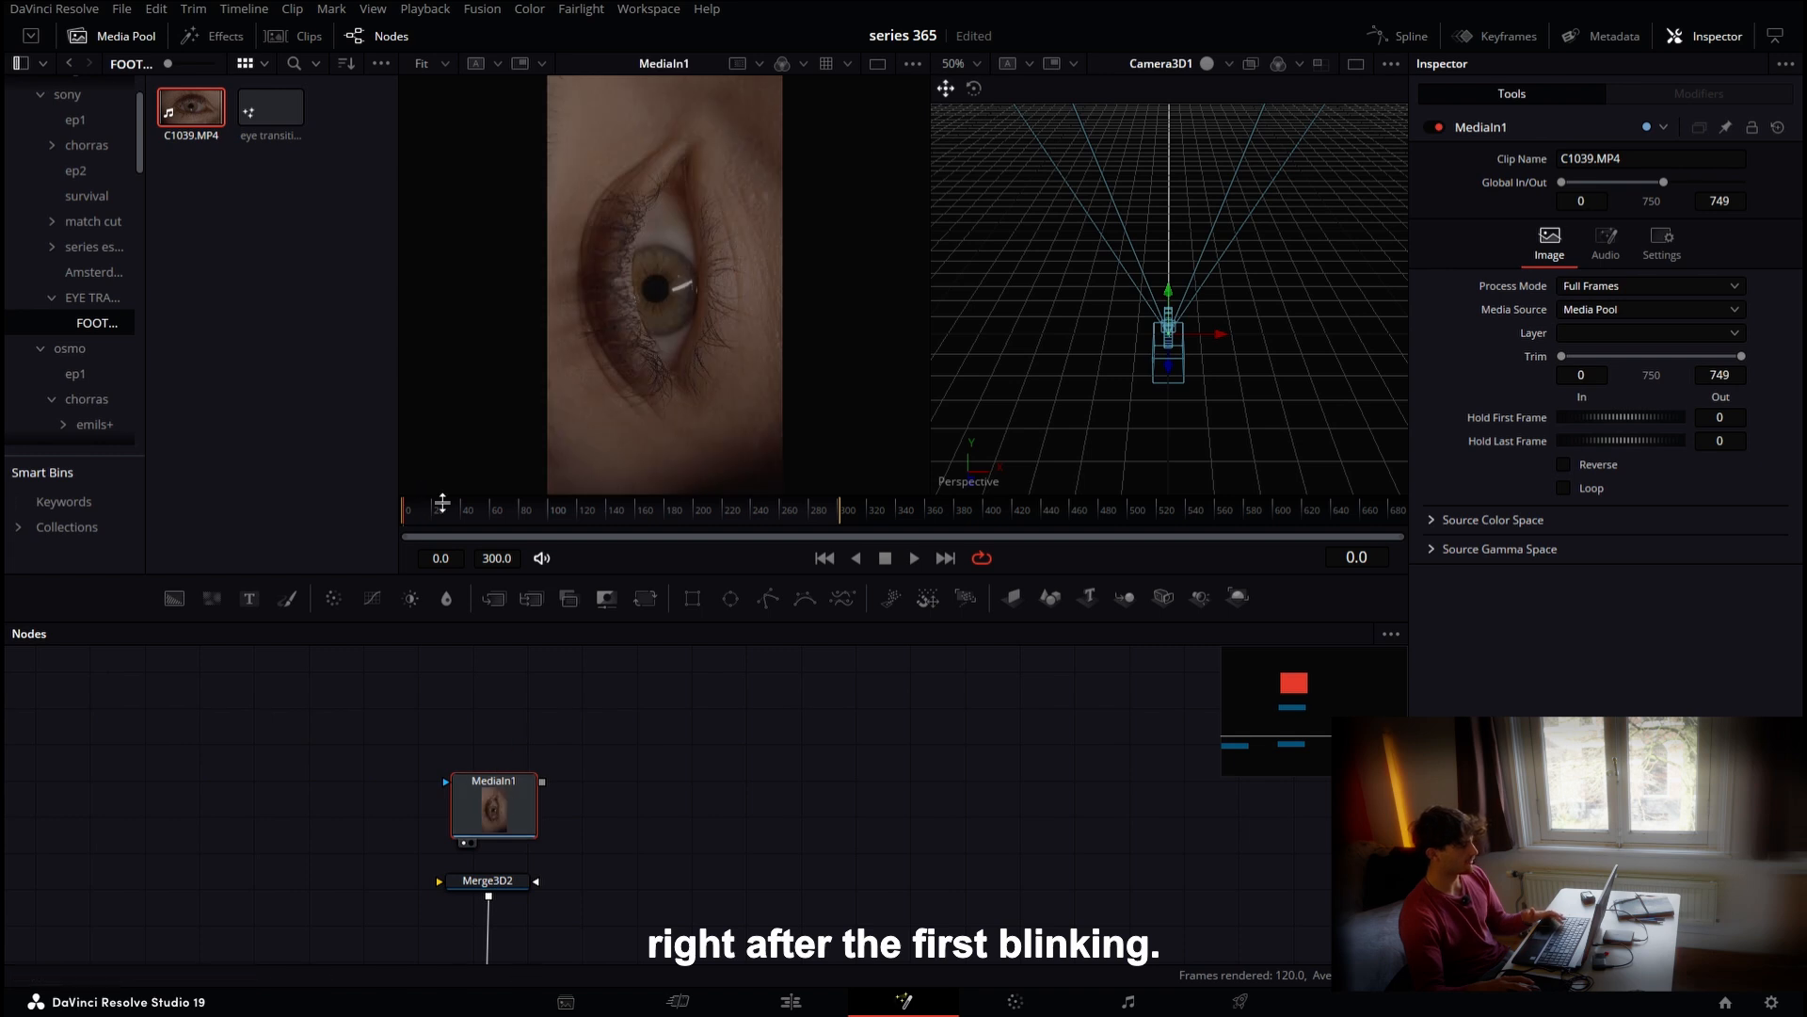
pyautogui.moveTo(452, 517); pyautogui.dragTo(548, 532)
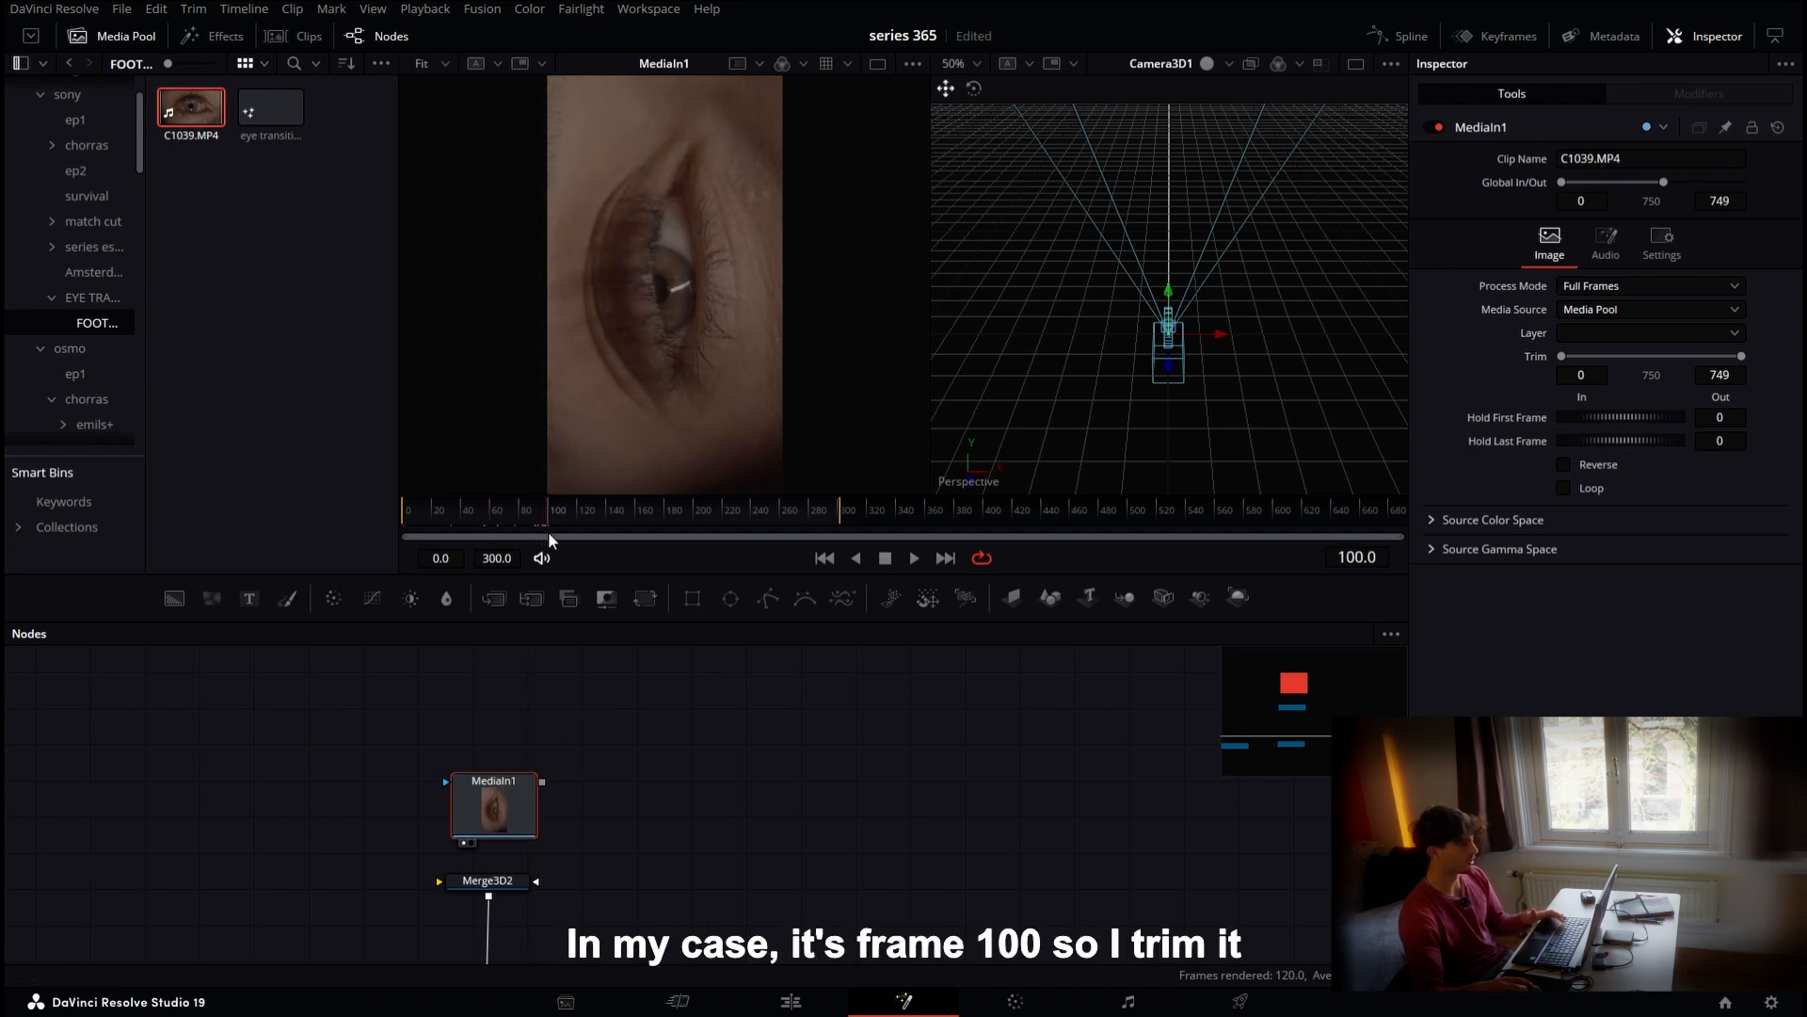
pyautogui.click(1598, 374)
pyautogui.write('10')
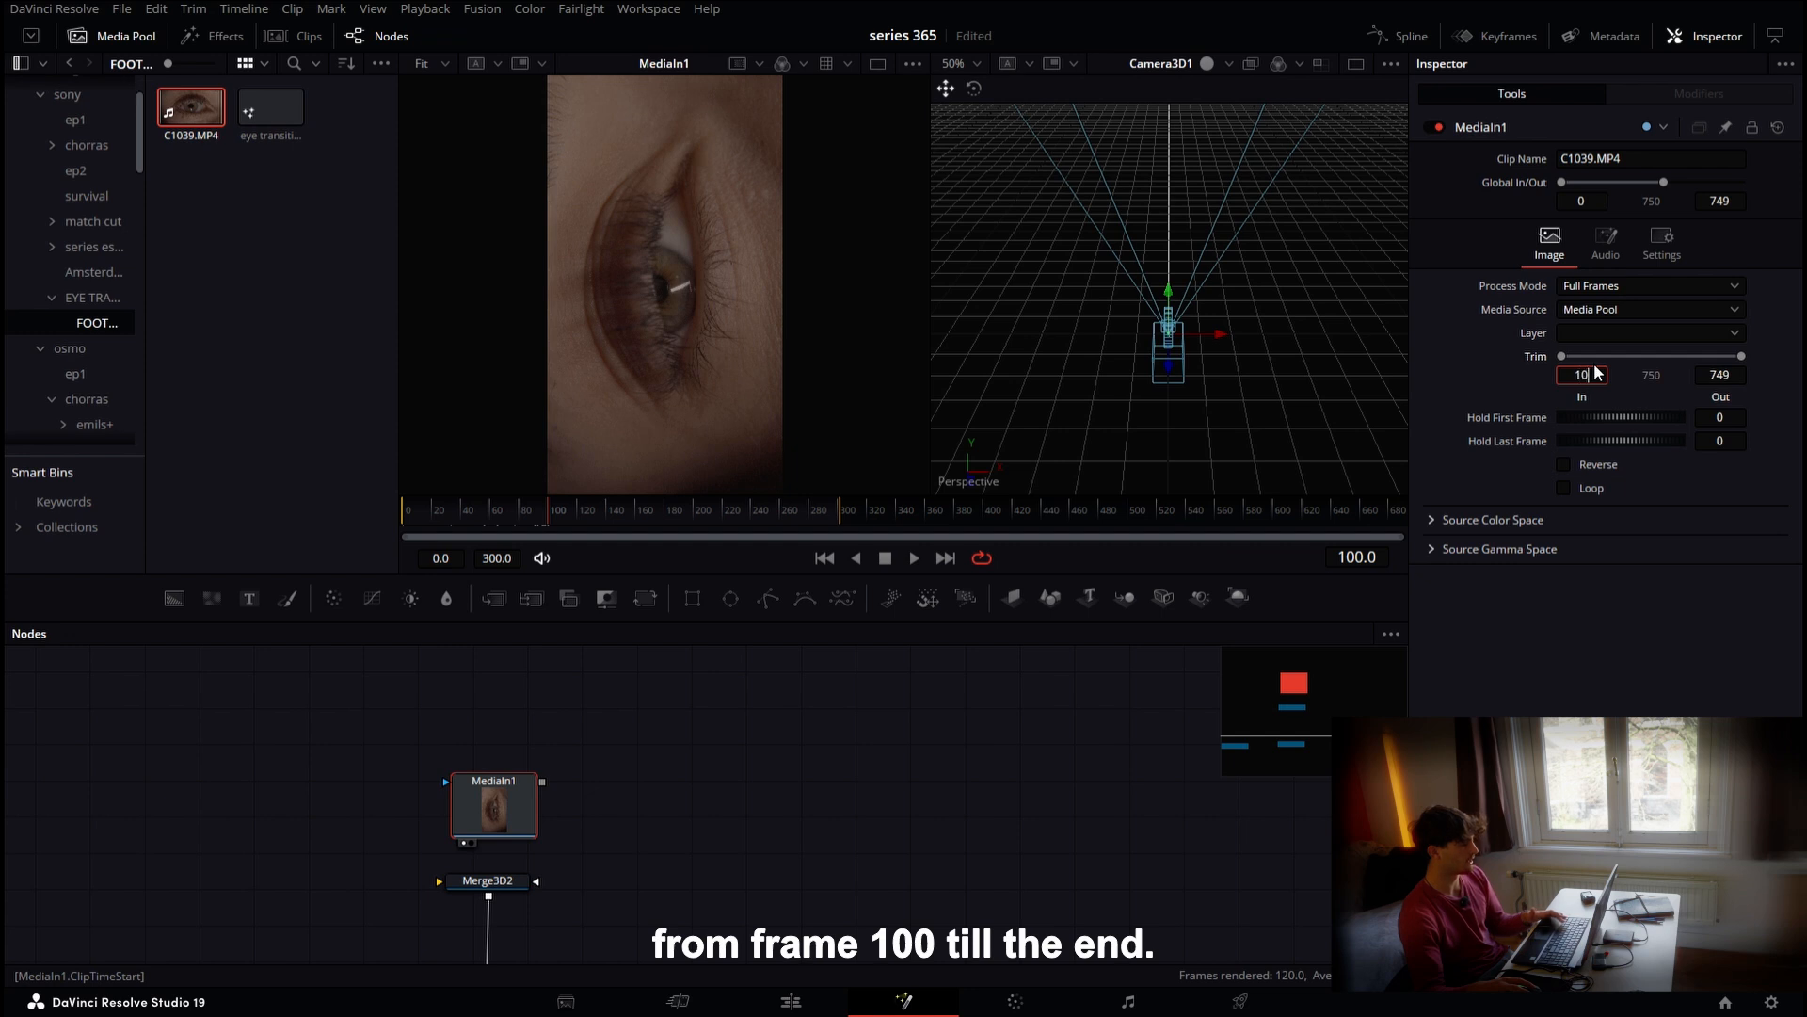
pyautogui.write('0')
pyautogui.press('Return')
# Add an Image Plane 3D fed by MediaIn1 and connected into Merge3D2
pyautogui.moveTo(1012, 597); pyautogui.dragTo(929, 794)
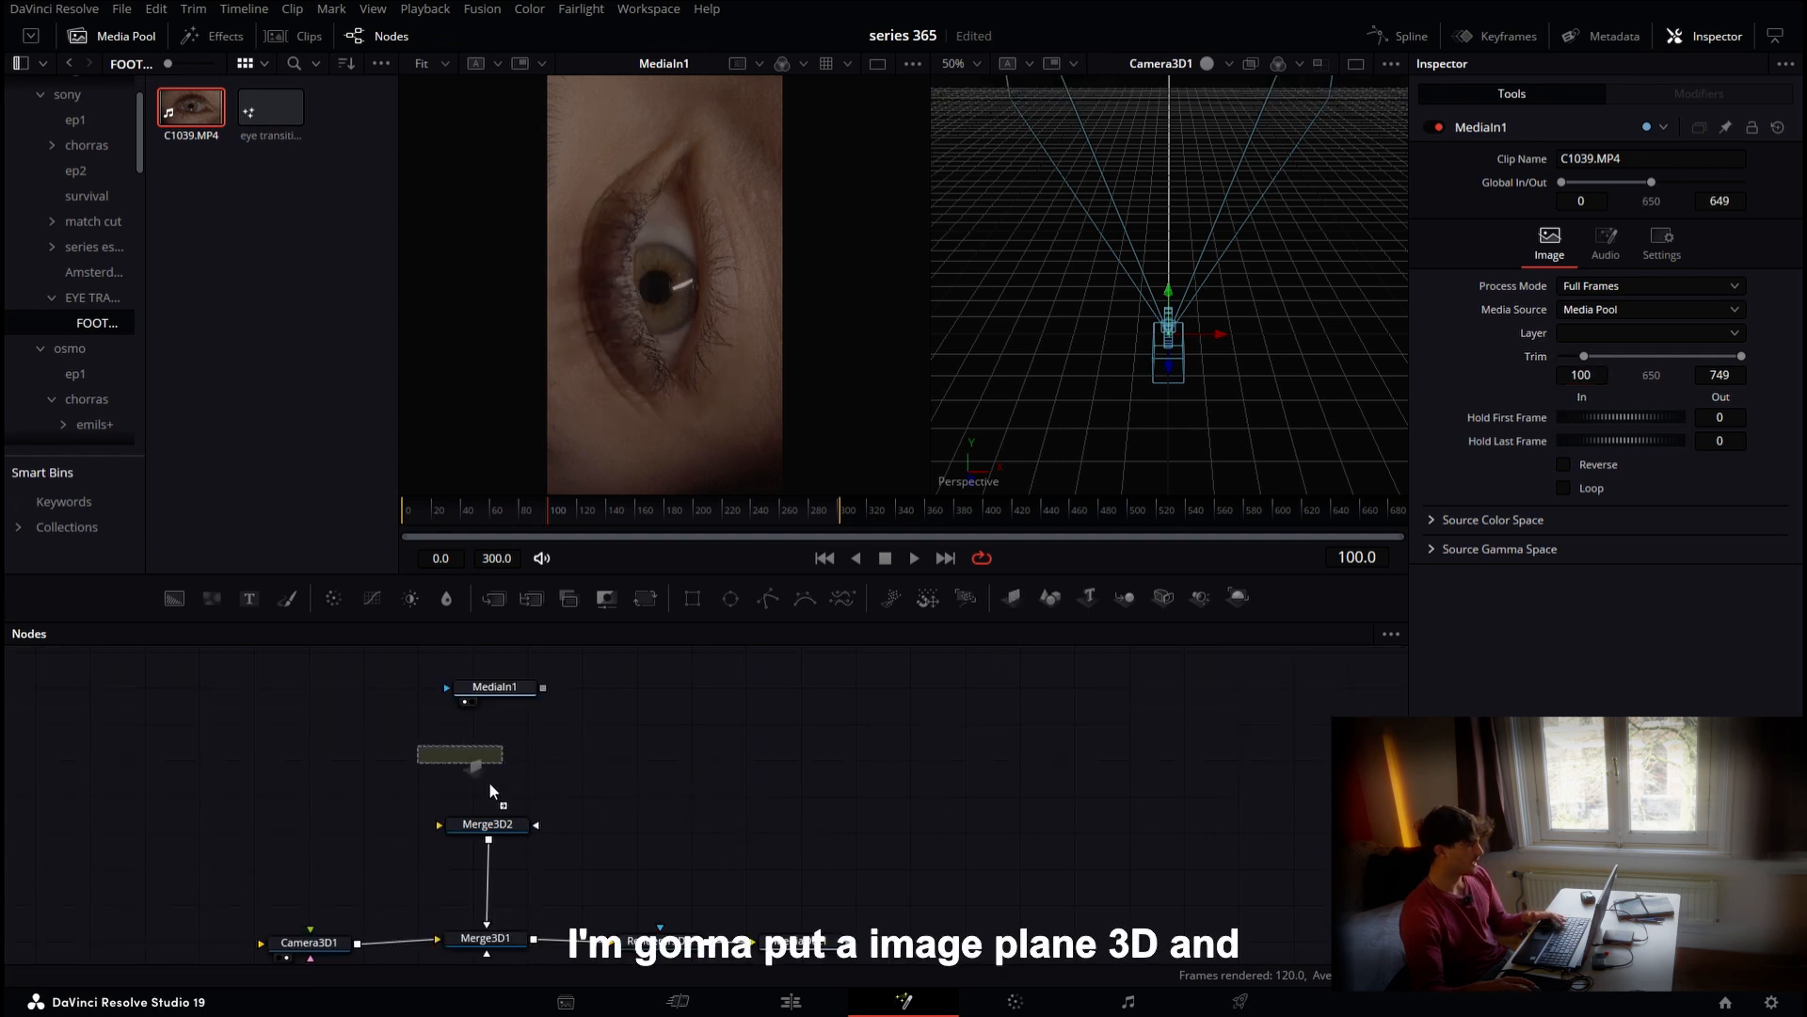
pyautogui.moveTo(488, 791); pyautogui.dragTo(514, 826)
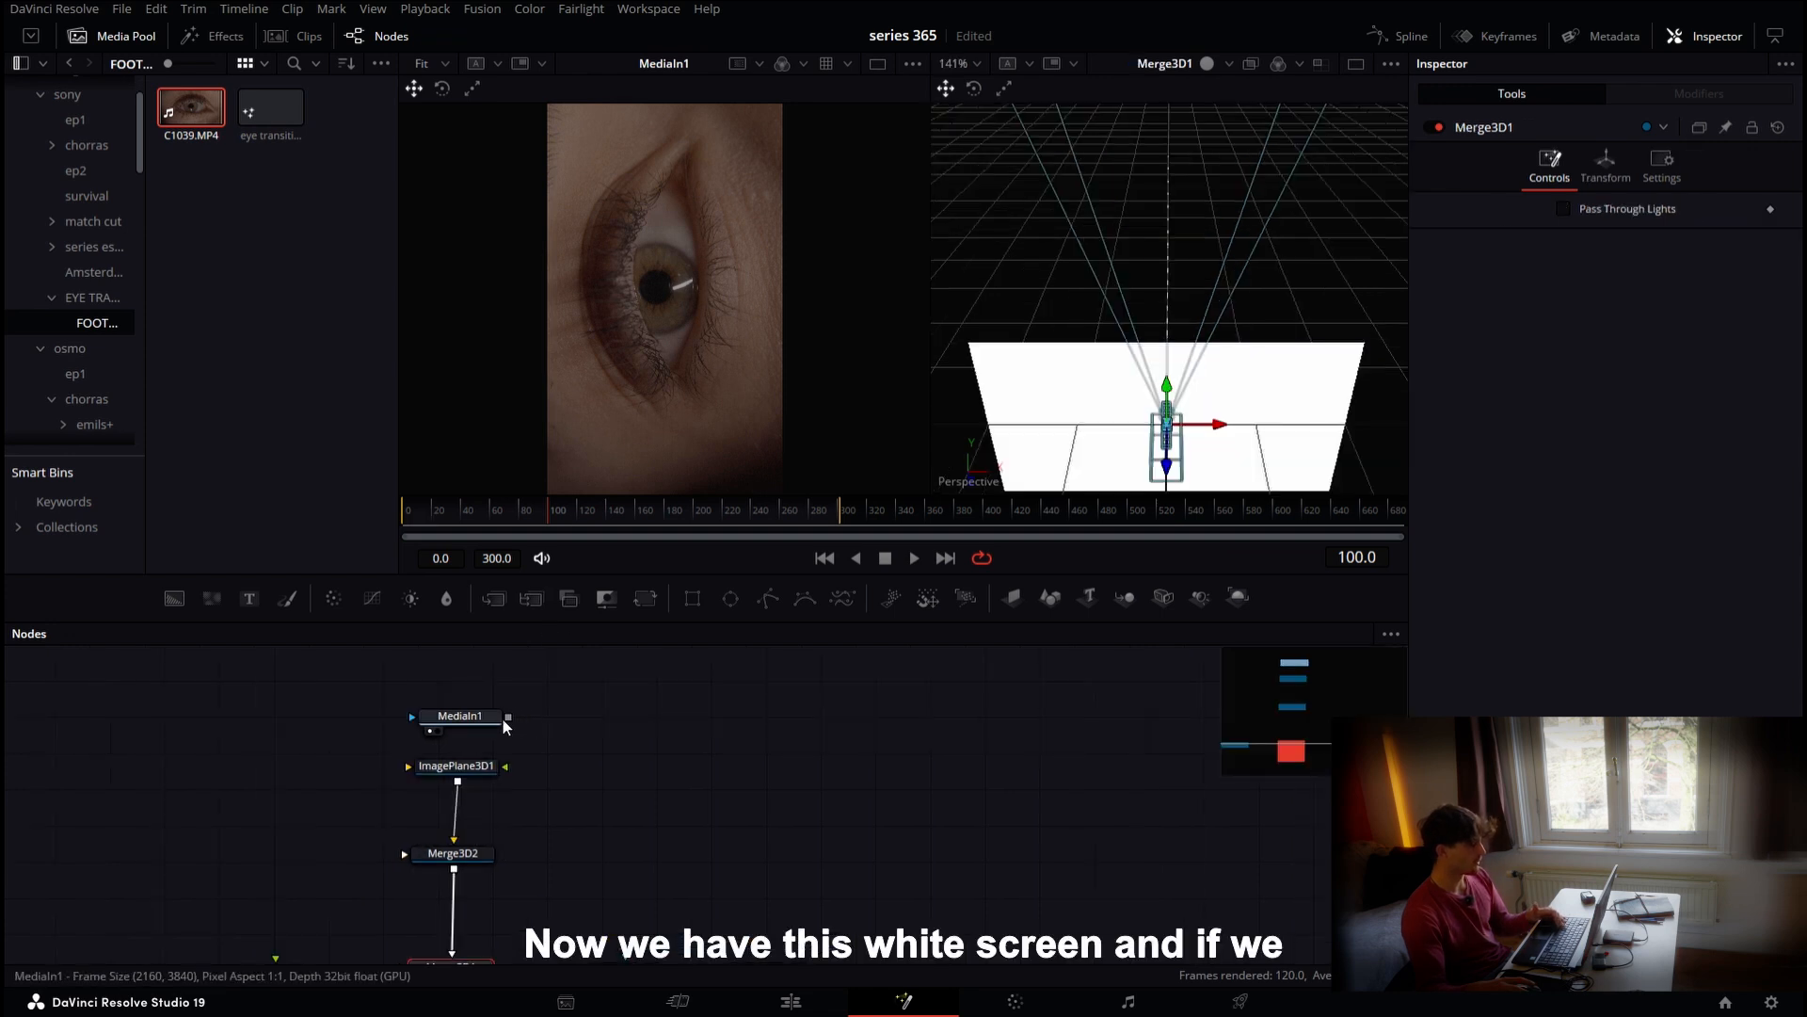
pyautogui.moveTo(509, 719); pyautogui.dragTo(493, 765)
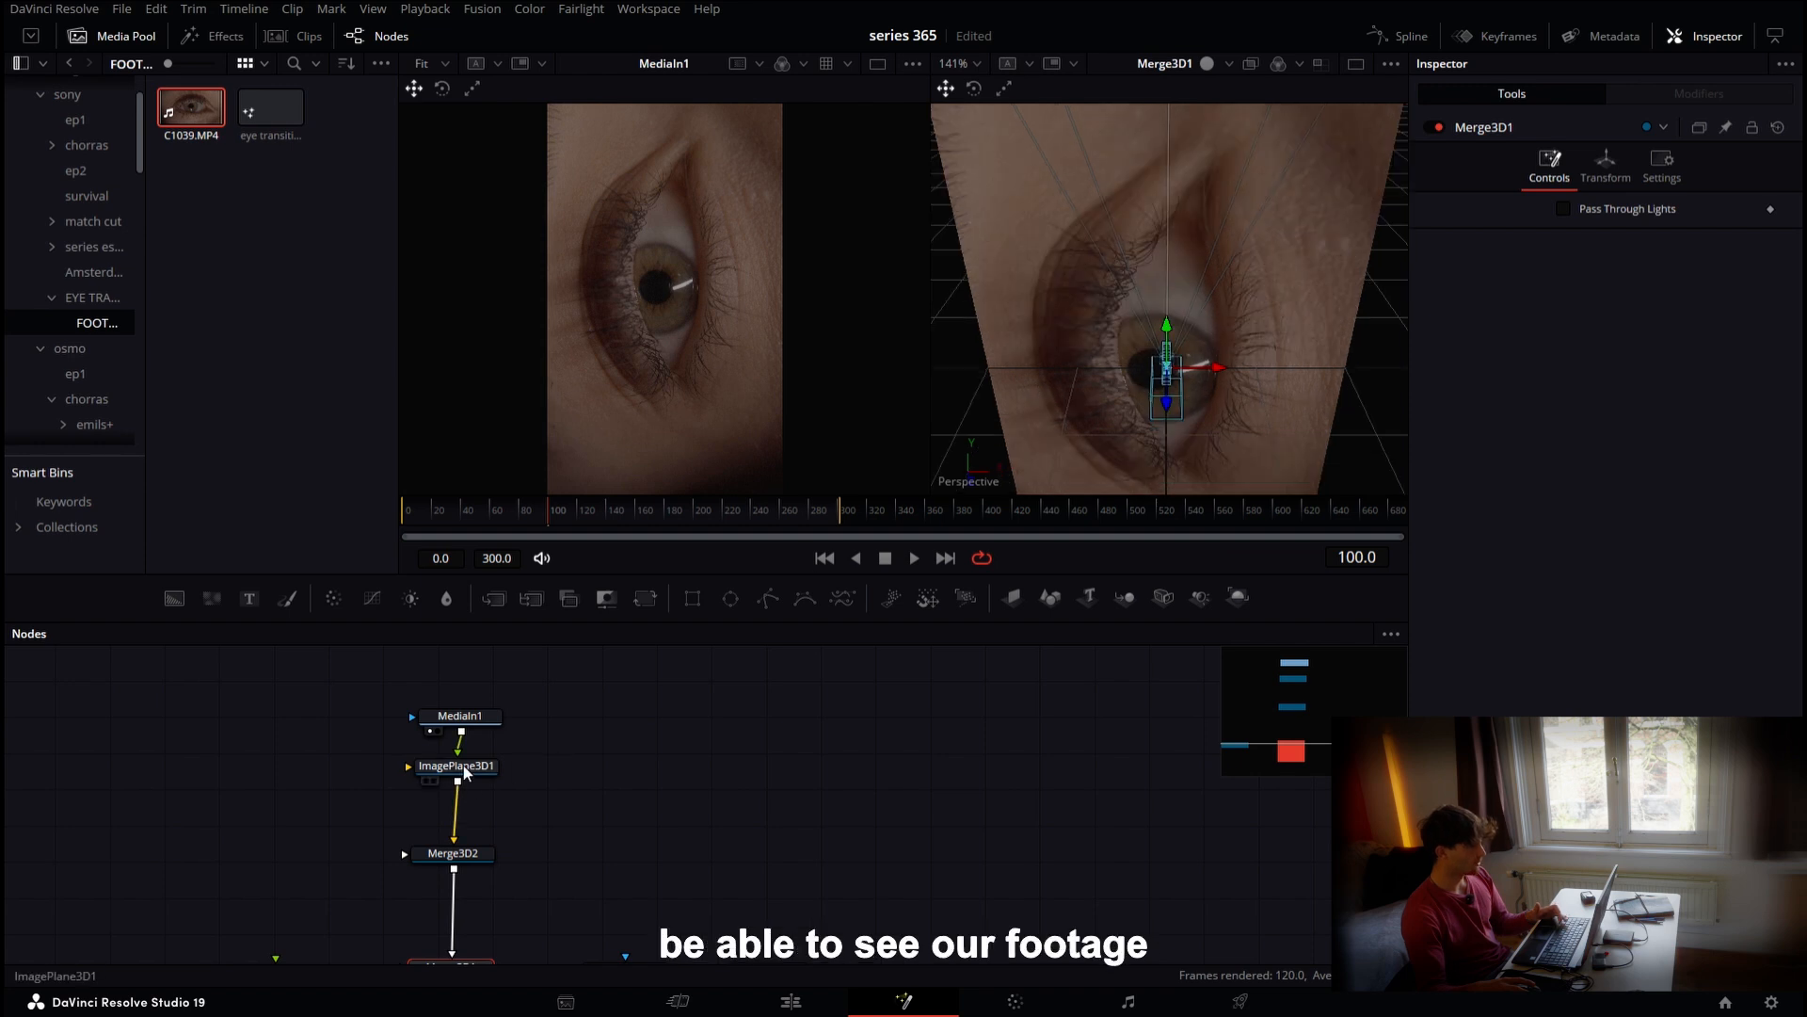
# Rotate the image plane -90 degrees around the Z axis
pyautogui.click(466, 772)
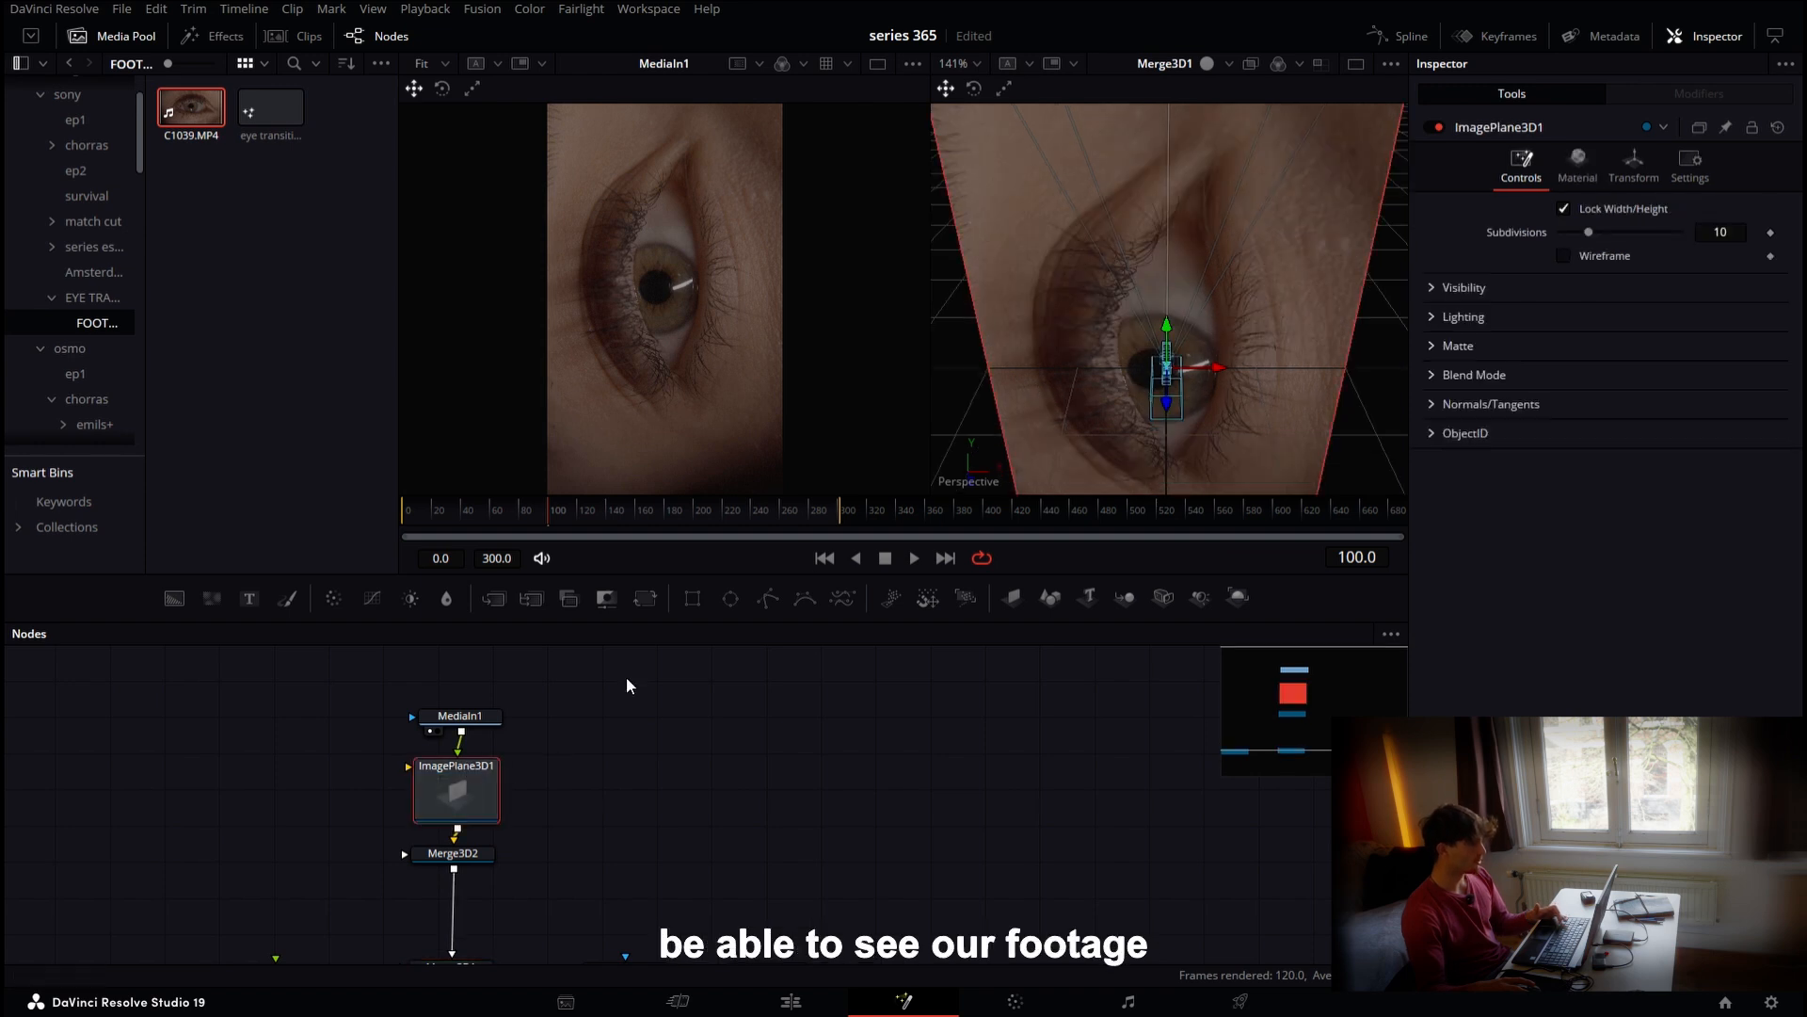
pyautogui.click(1626, 183)
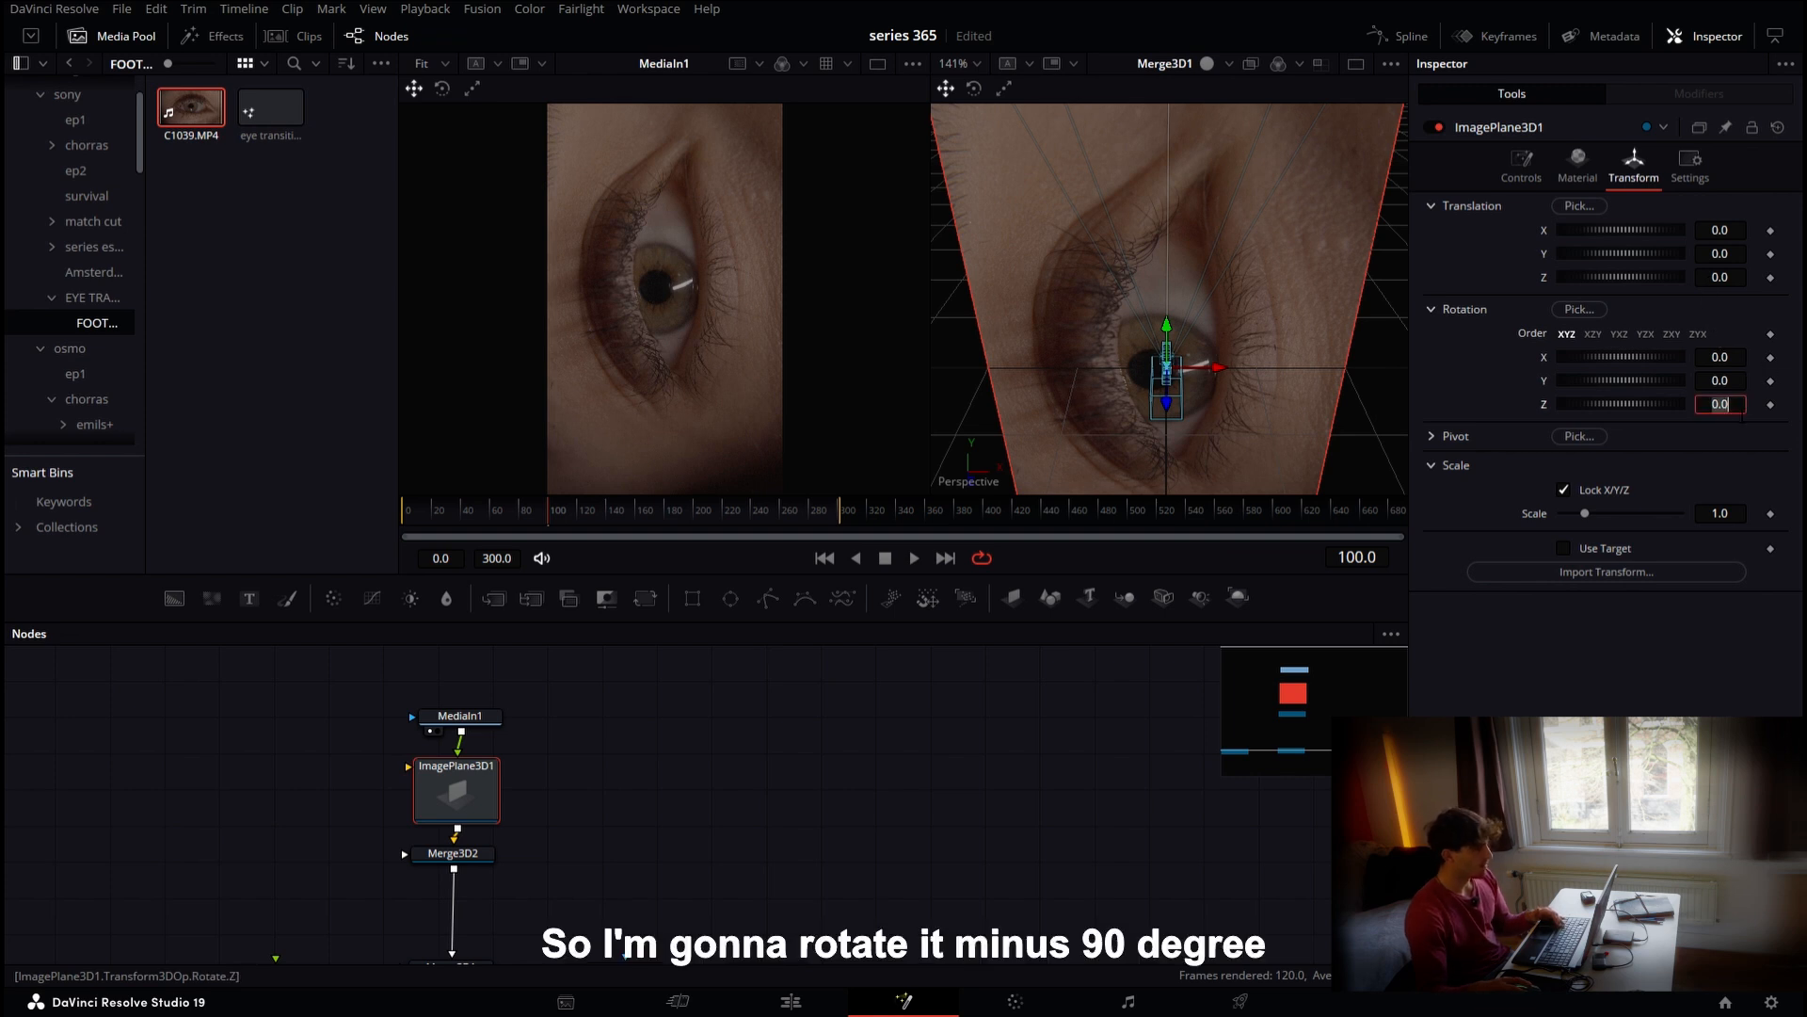
pyautogui.click(1742, 415)
pyautogui.write('-90')
pyautogui.press('Tab')
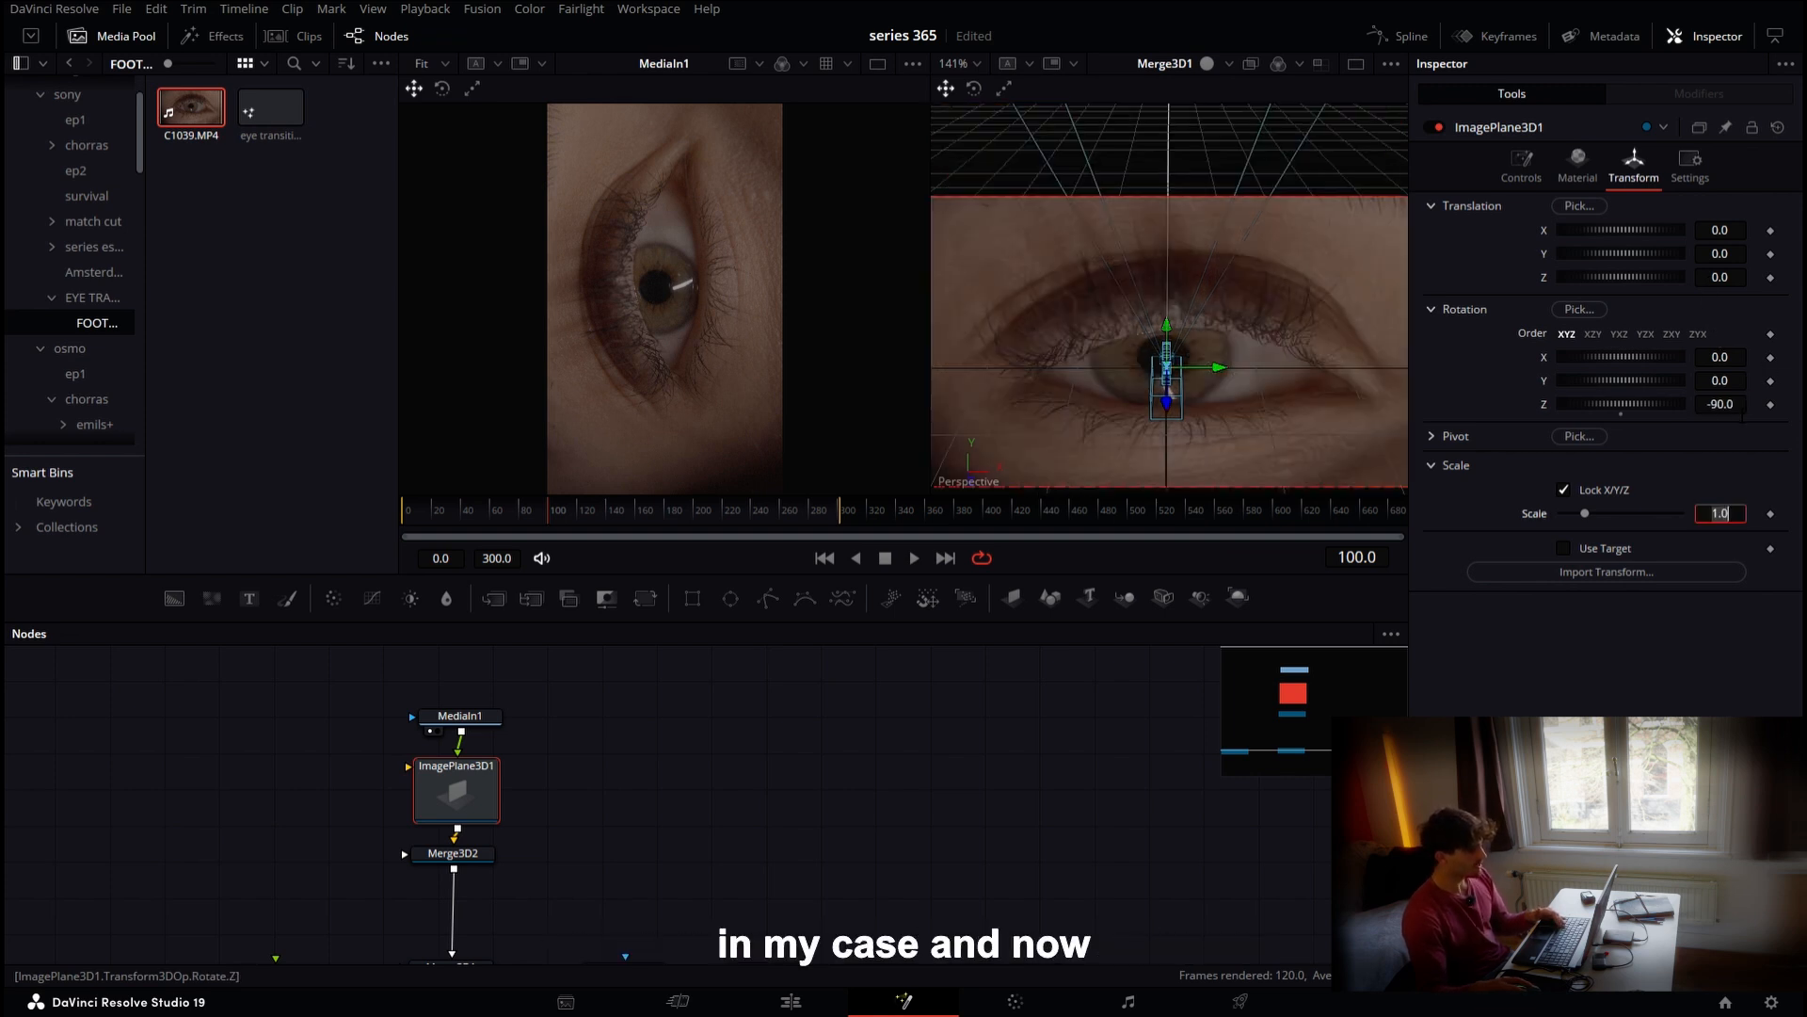
# Move the Camera 3D back along its Z translation, to about 3, to frame the image plane
pyautogui.moveTo(1316, 449); pyautogui.dragTo(1308, 175)
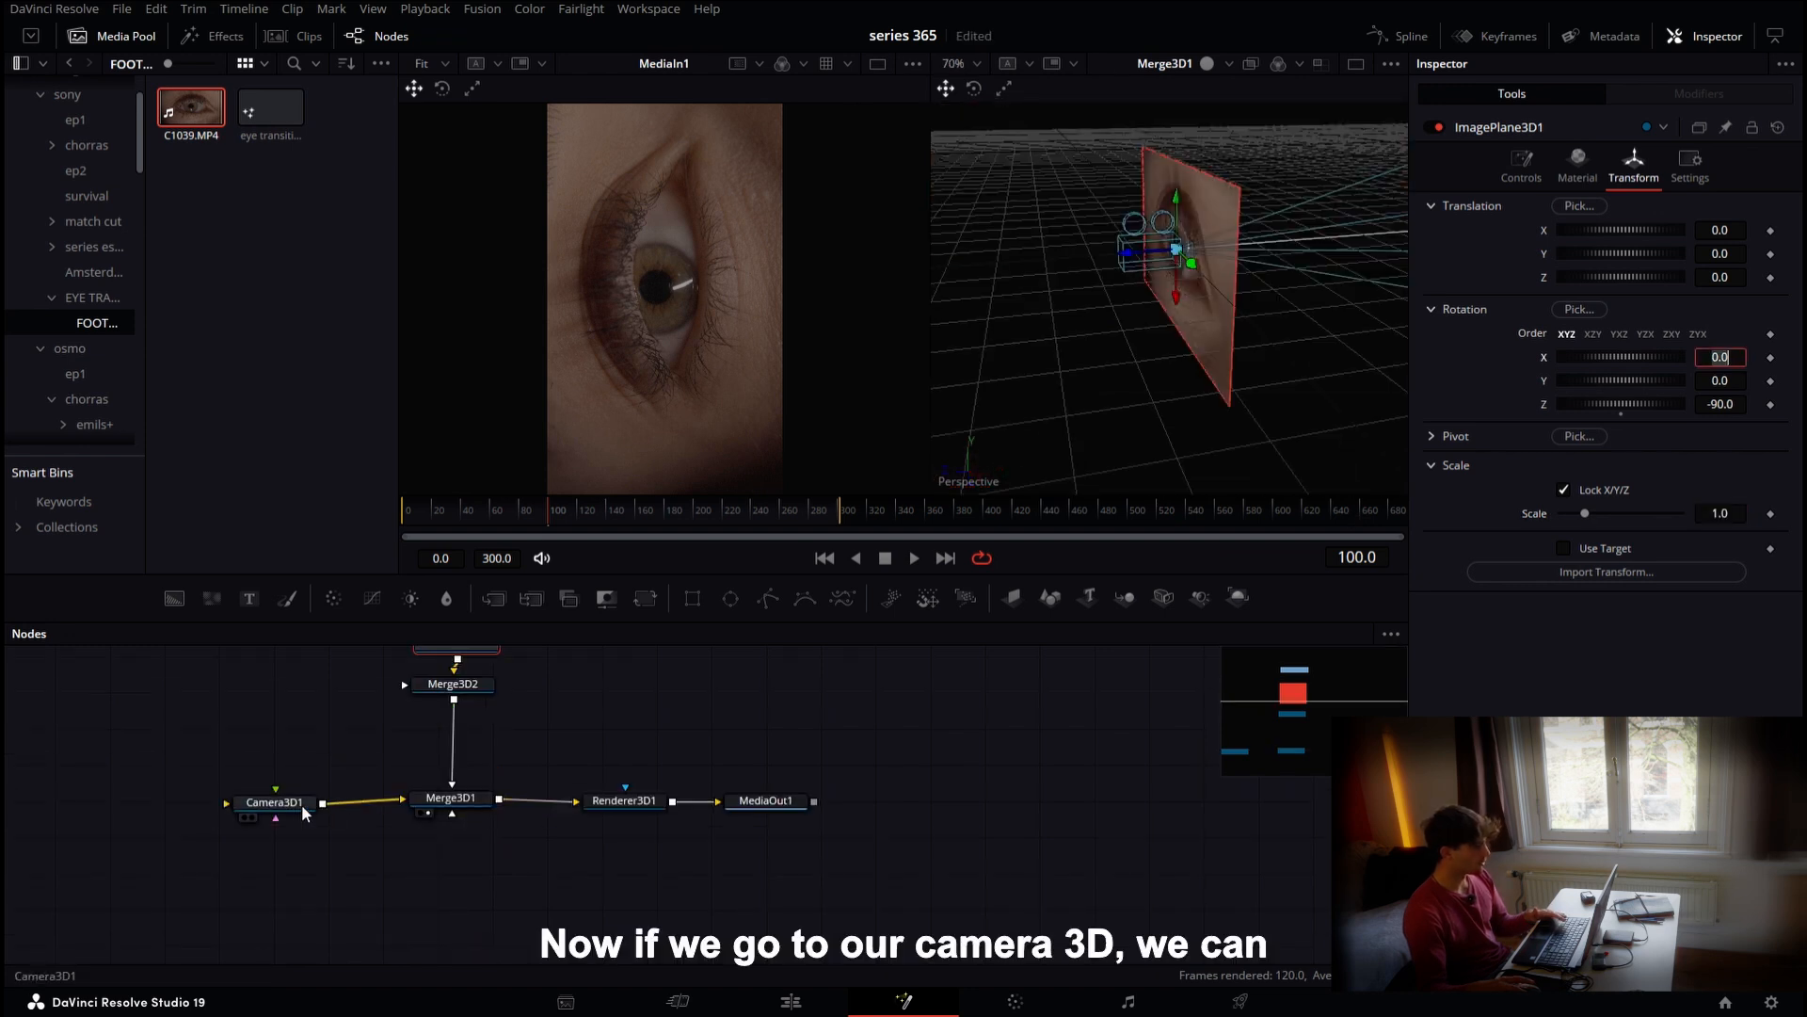
pyautogui.click(302, 804)
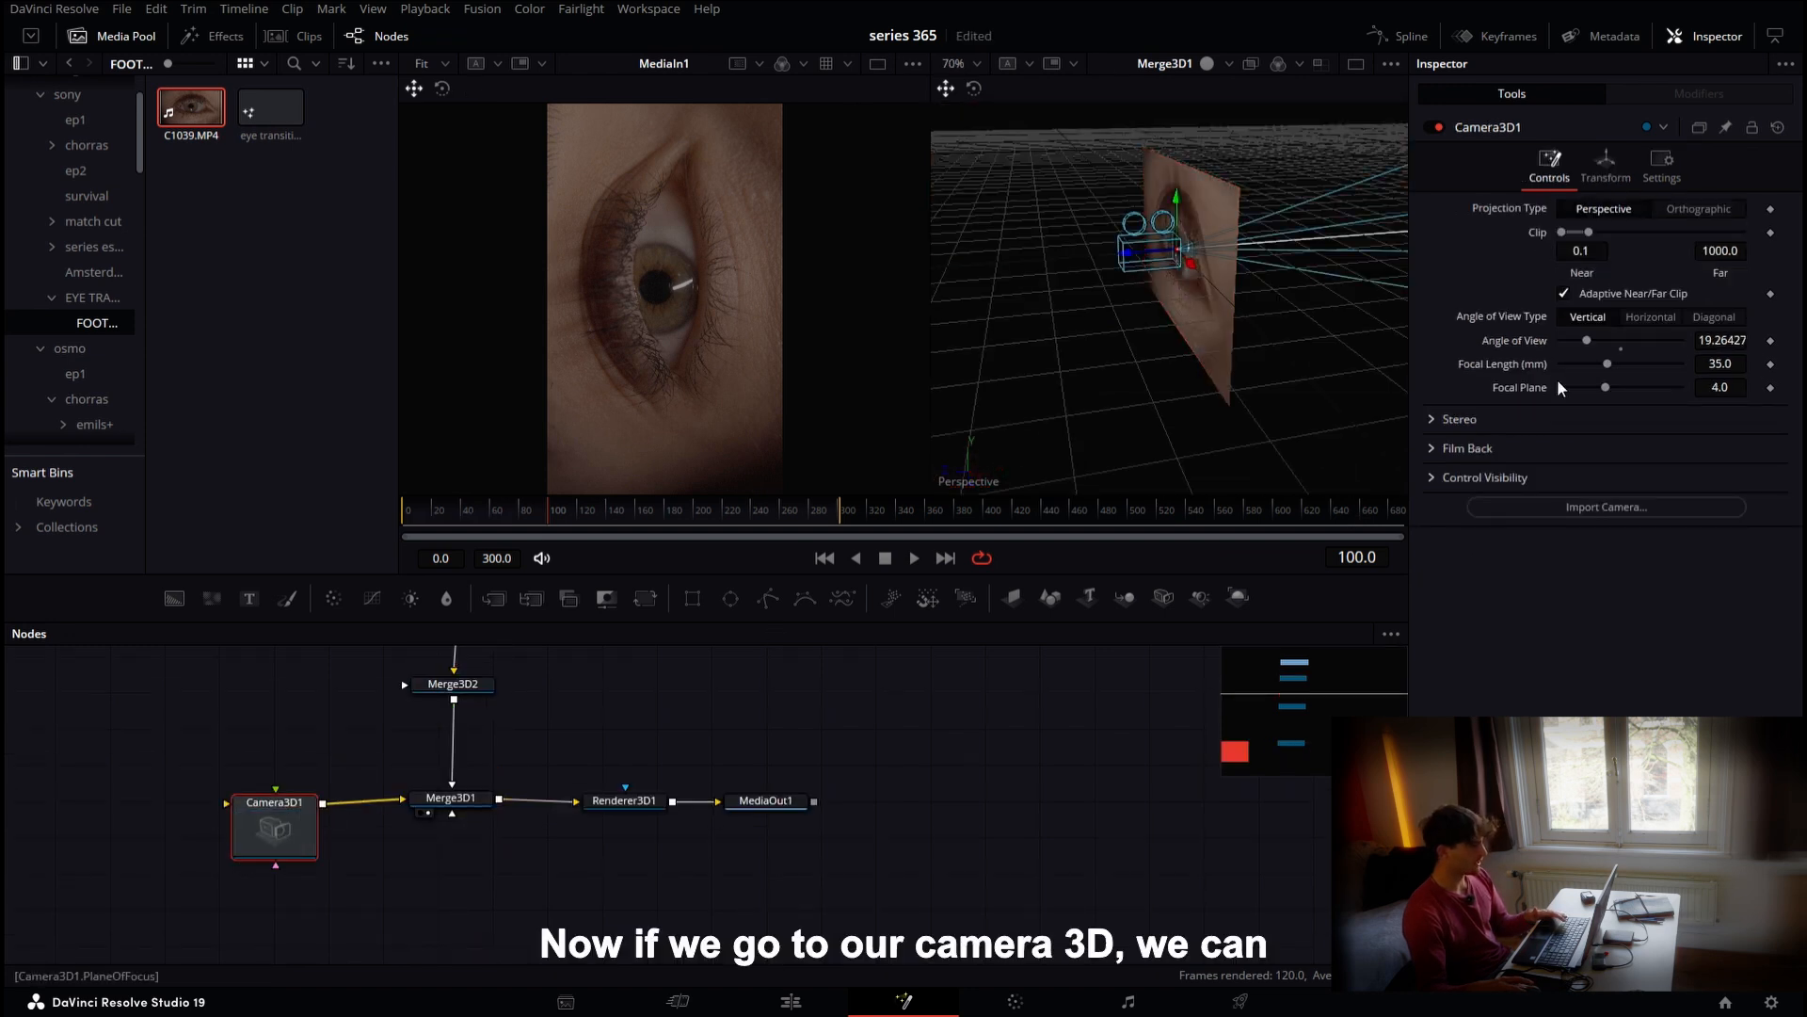
pyautogui.click(1628, 179)
pyautogui.moveTo(1623, 278); pyautogui.dragTo(1715, 278)
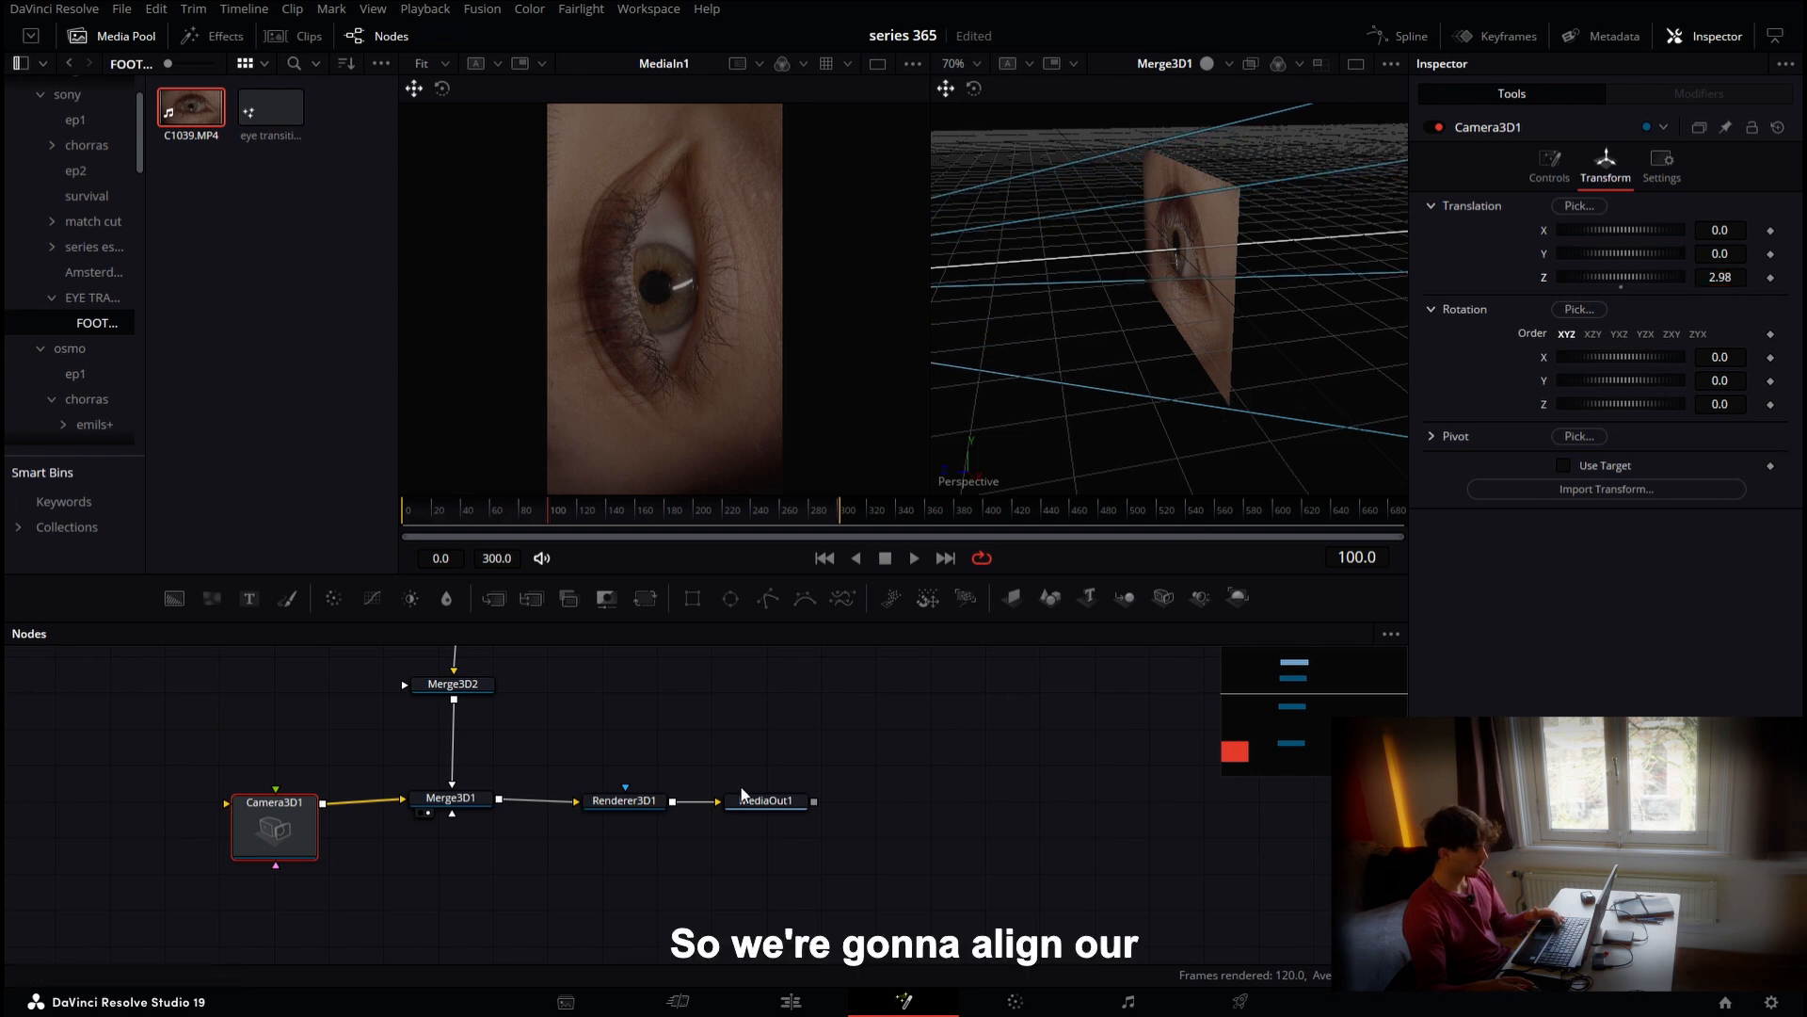
pyautogui.click(640, 805)
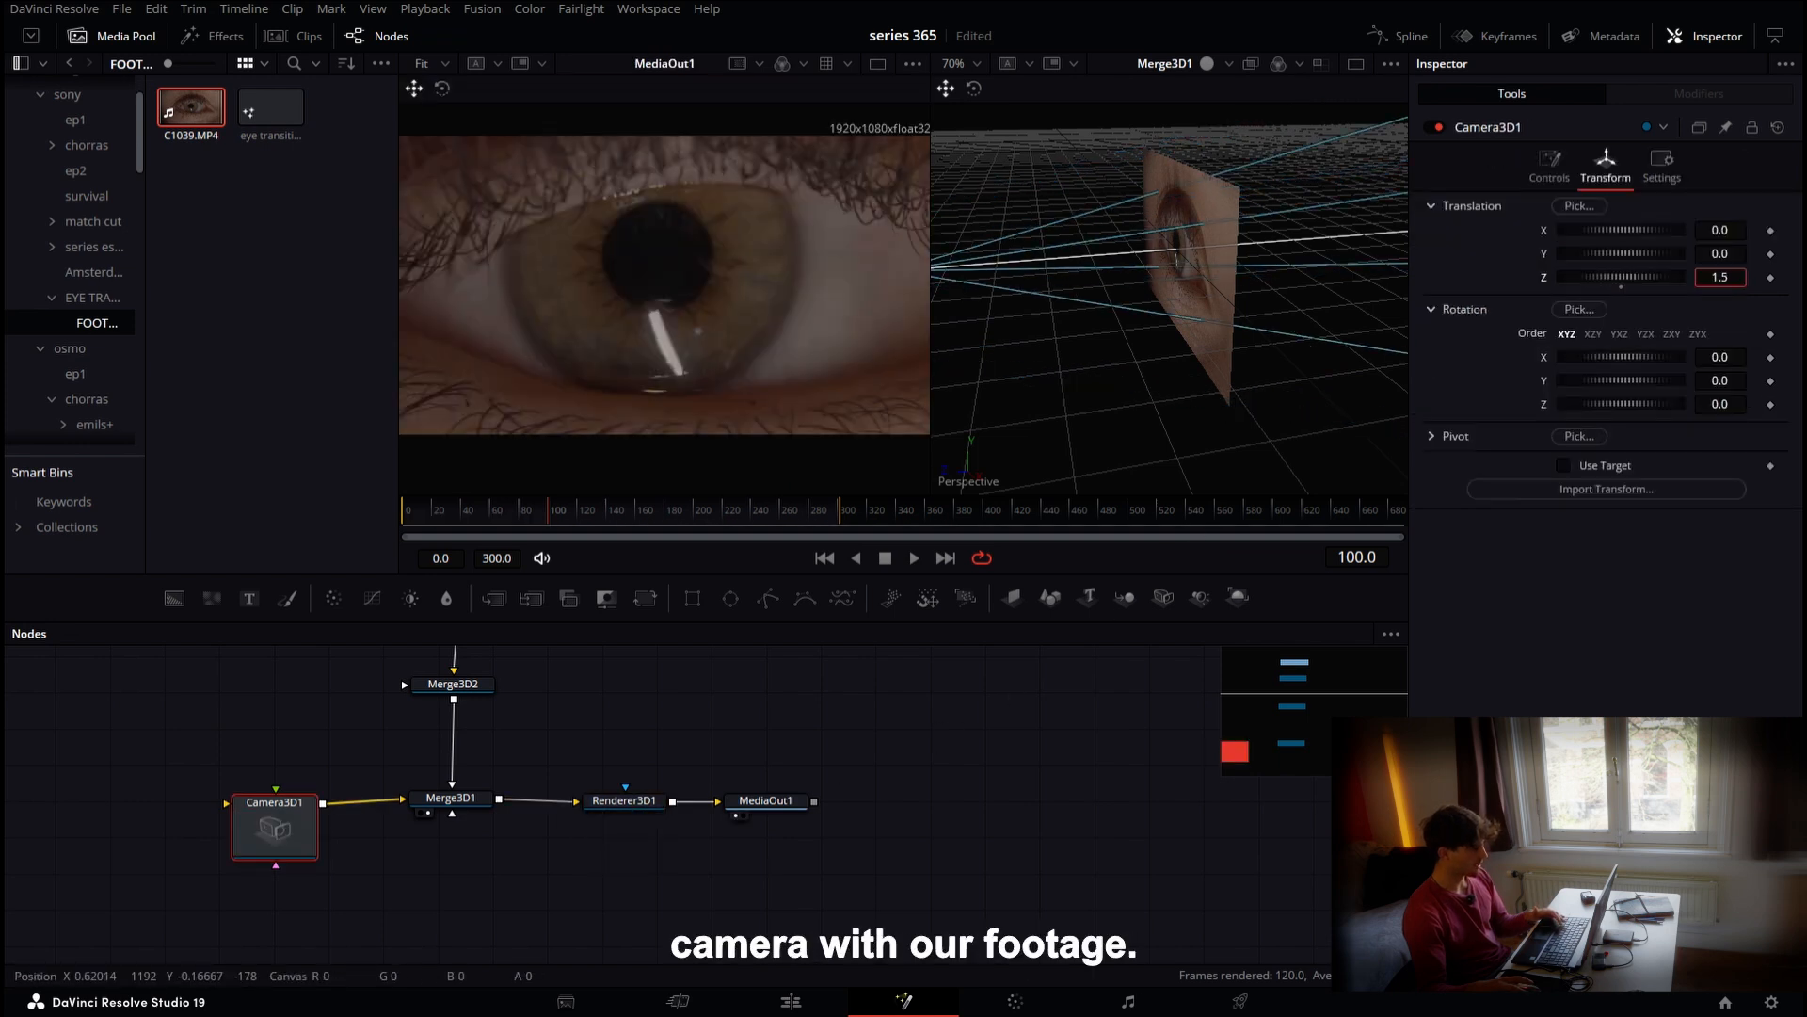
pyautogui.moveTo(1720, 278); pyautogui.dragTo(1749, 278)
# Insert a Planar Tracker after MediaIn1 and outline a tracking polygon around the iris
pyautogui.moveTo(597, 690); pyautogui.dragTo(658, 831)
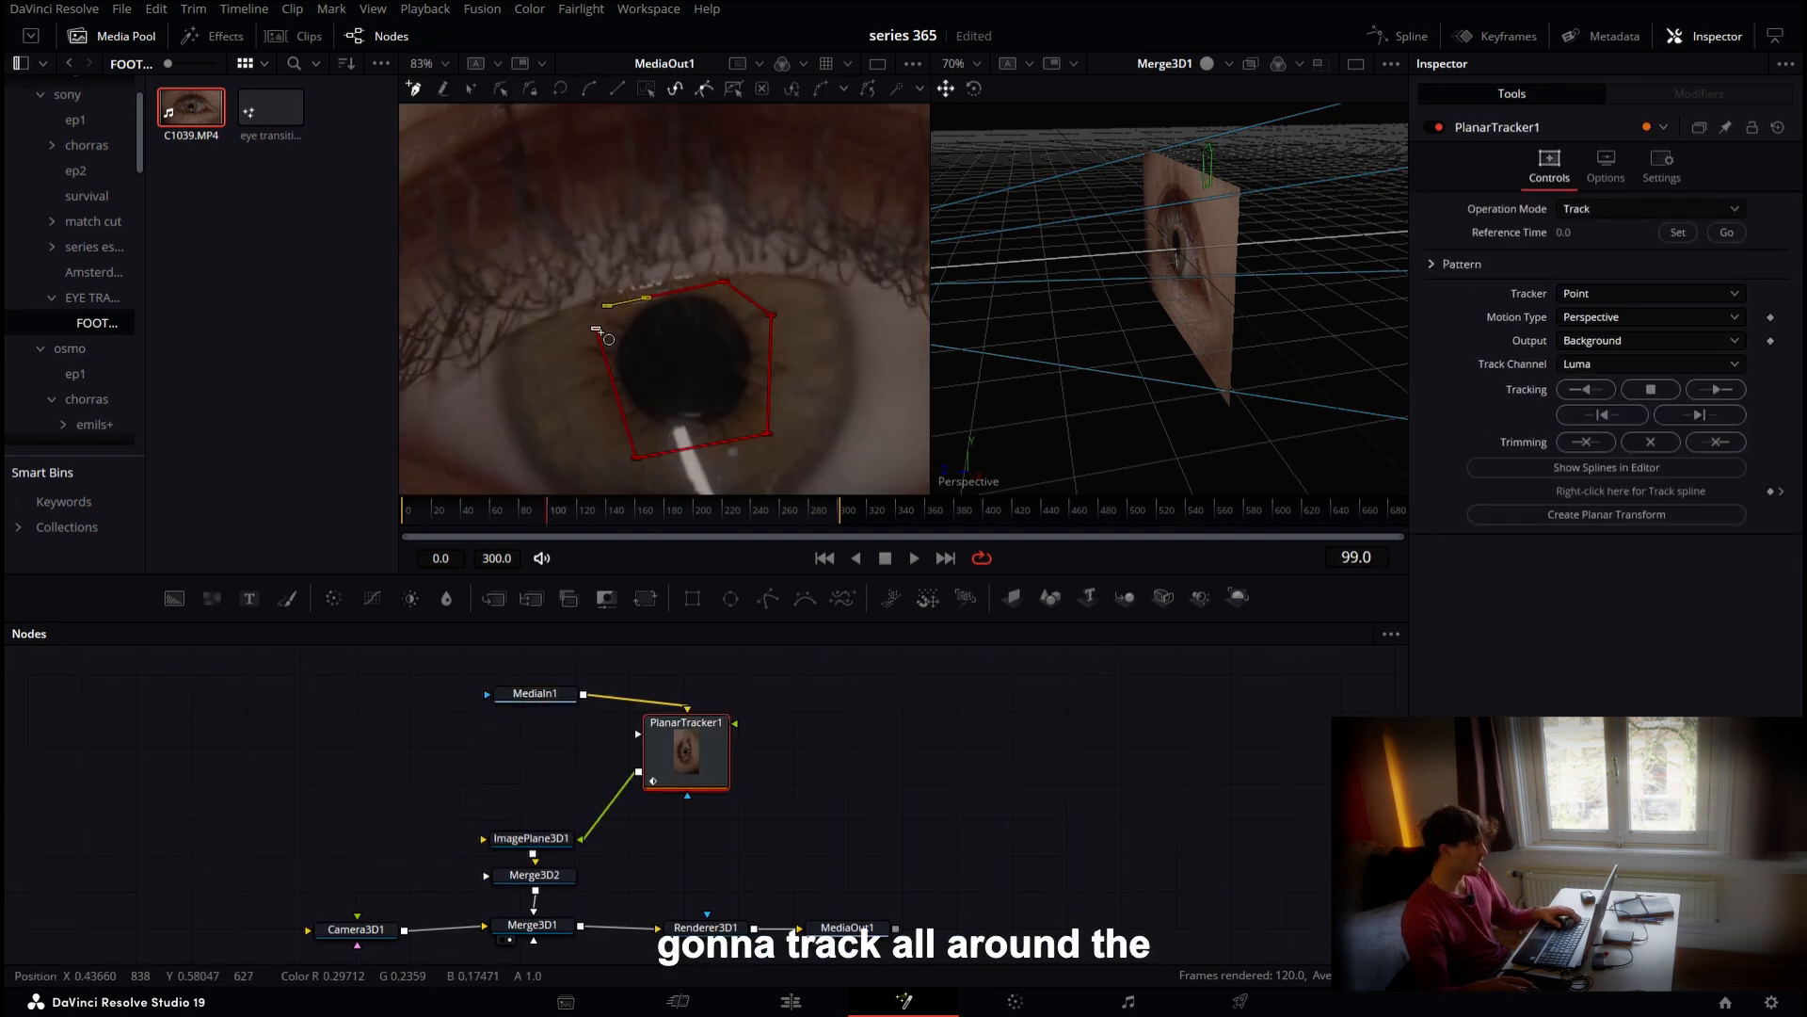
pyautogui.click(597, 331)
# Set the tracker's reference frame to 99 and track forward through the clip
pyautogui.click(1675, 231)
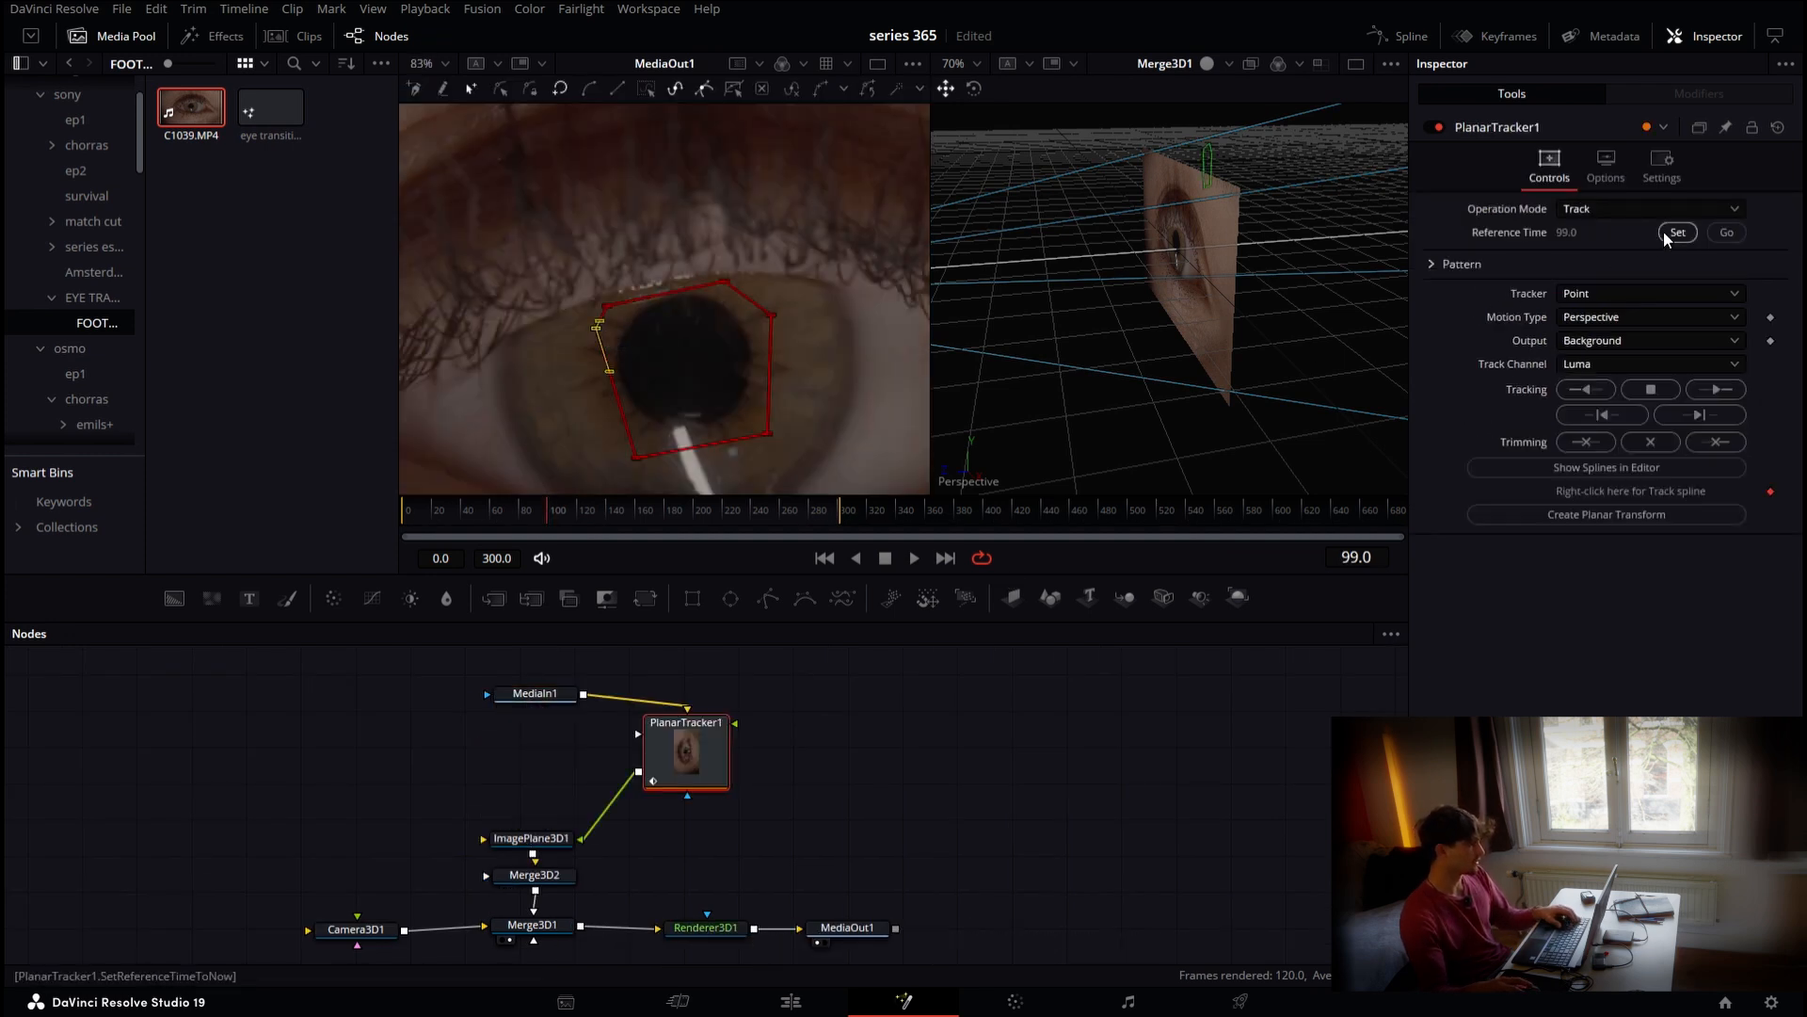
pyautogui.click(1710, 395)
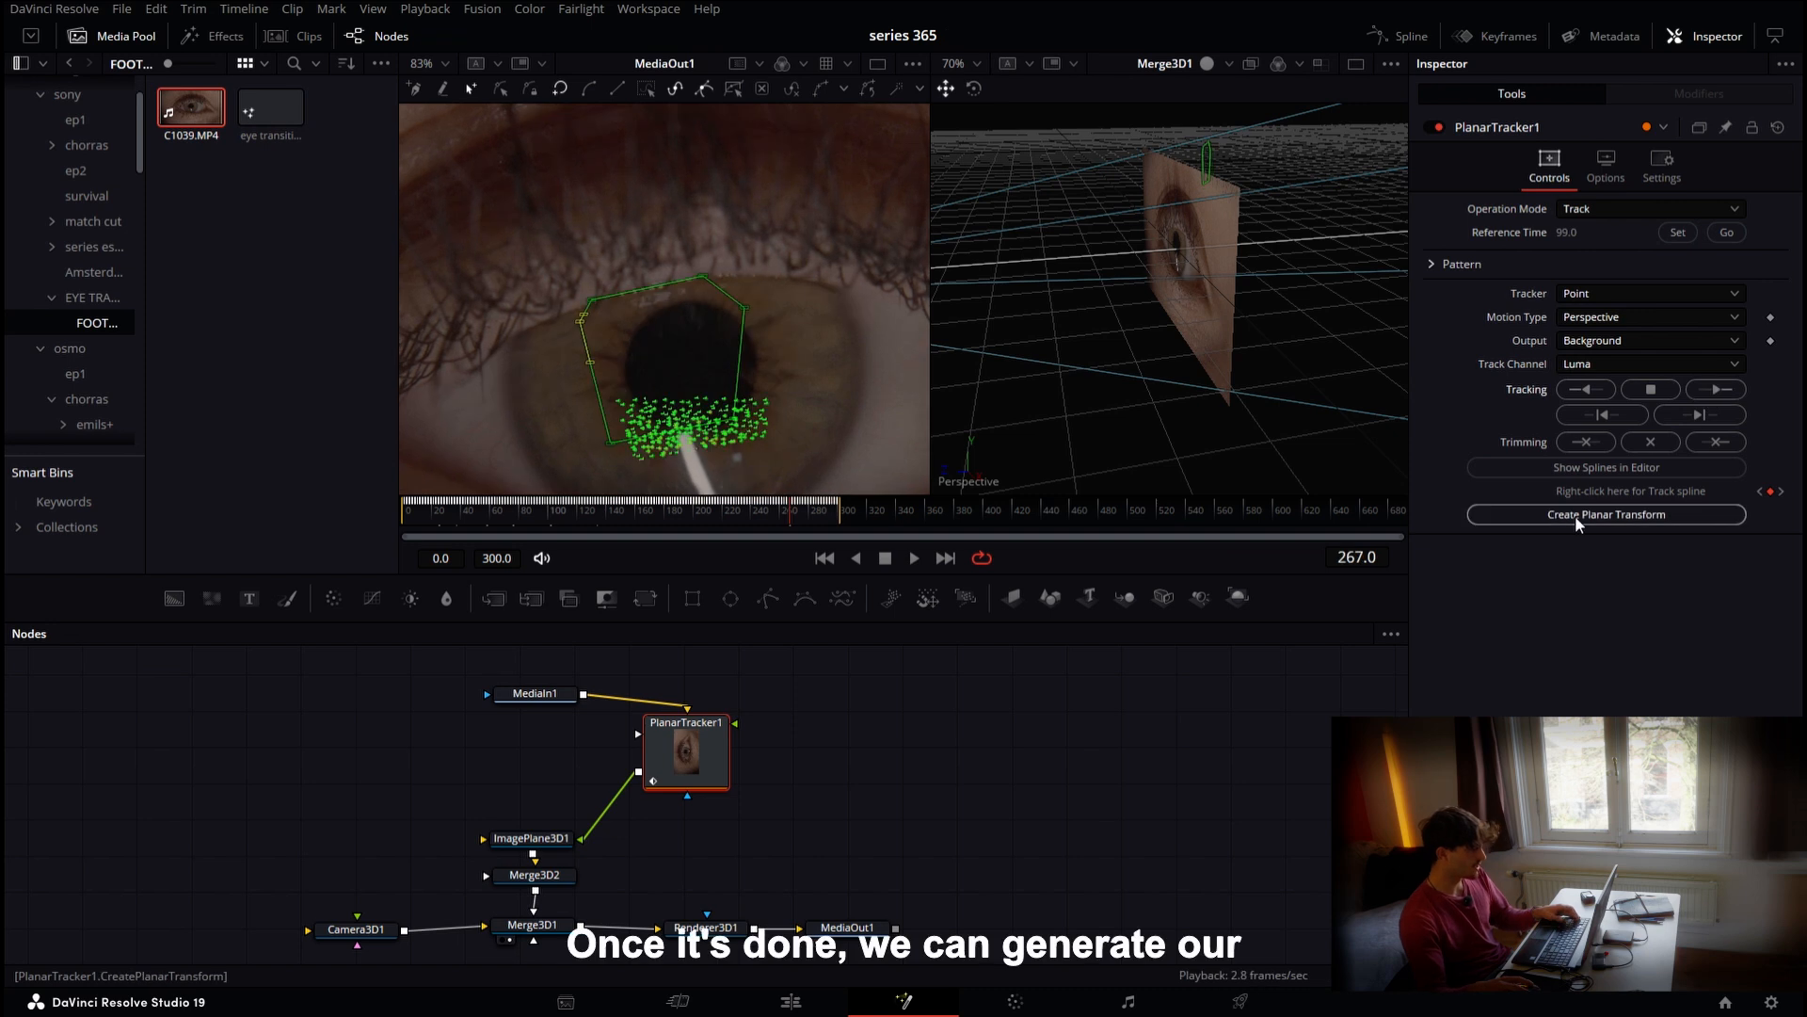
# Create a Planar Transform from the tracker and move the tracker nodes aside from the MediaIn1 chain
pyautogui.click(1574, 516)
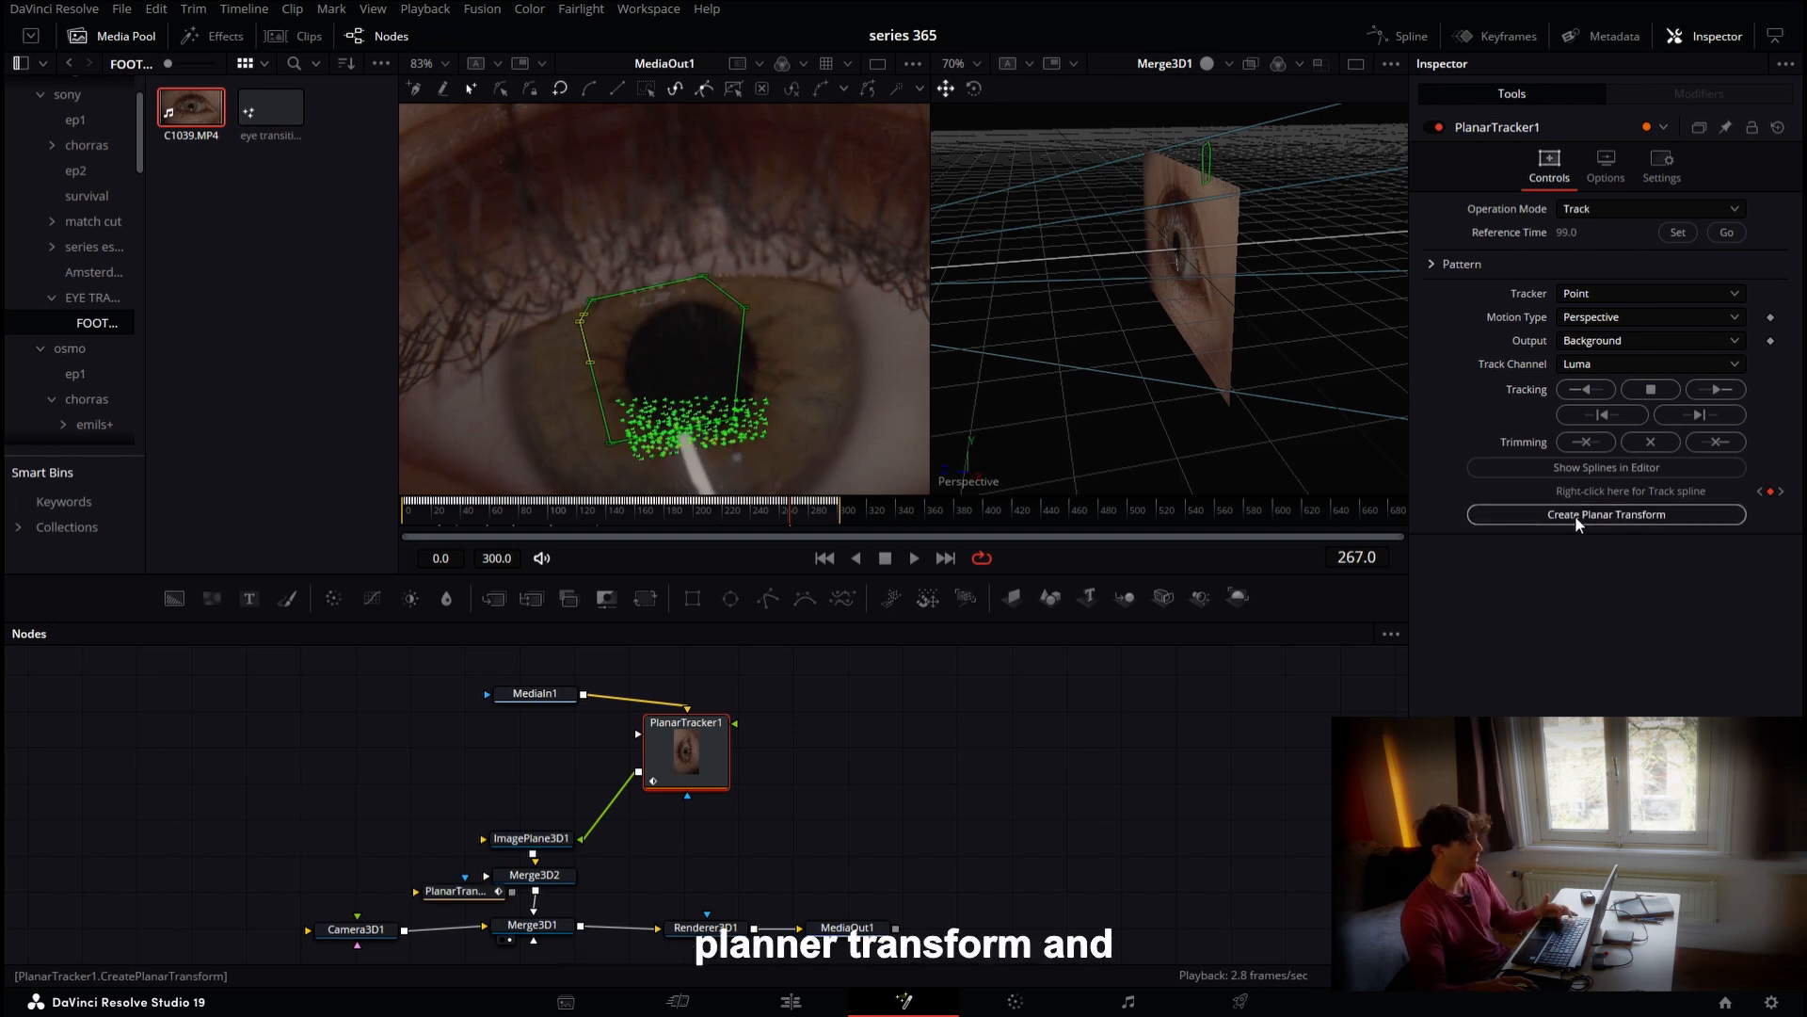
pyautogui.moveTo(455, 891); pyautogui.dragTo(967, 735)
pyautogui.moveTo(674, 724); pyautogui.dragTo(1335, 712)
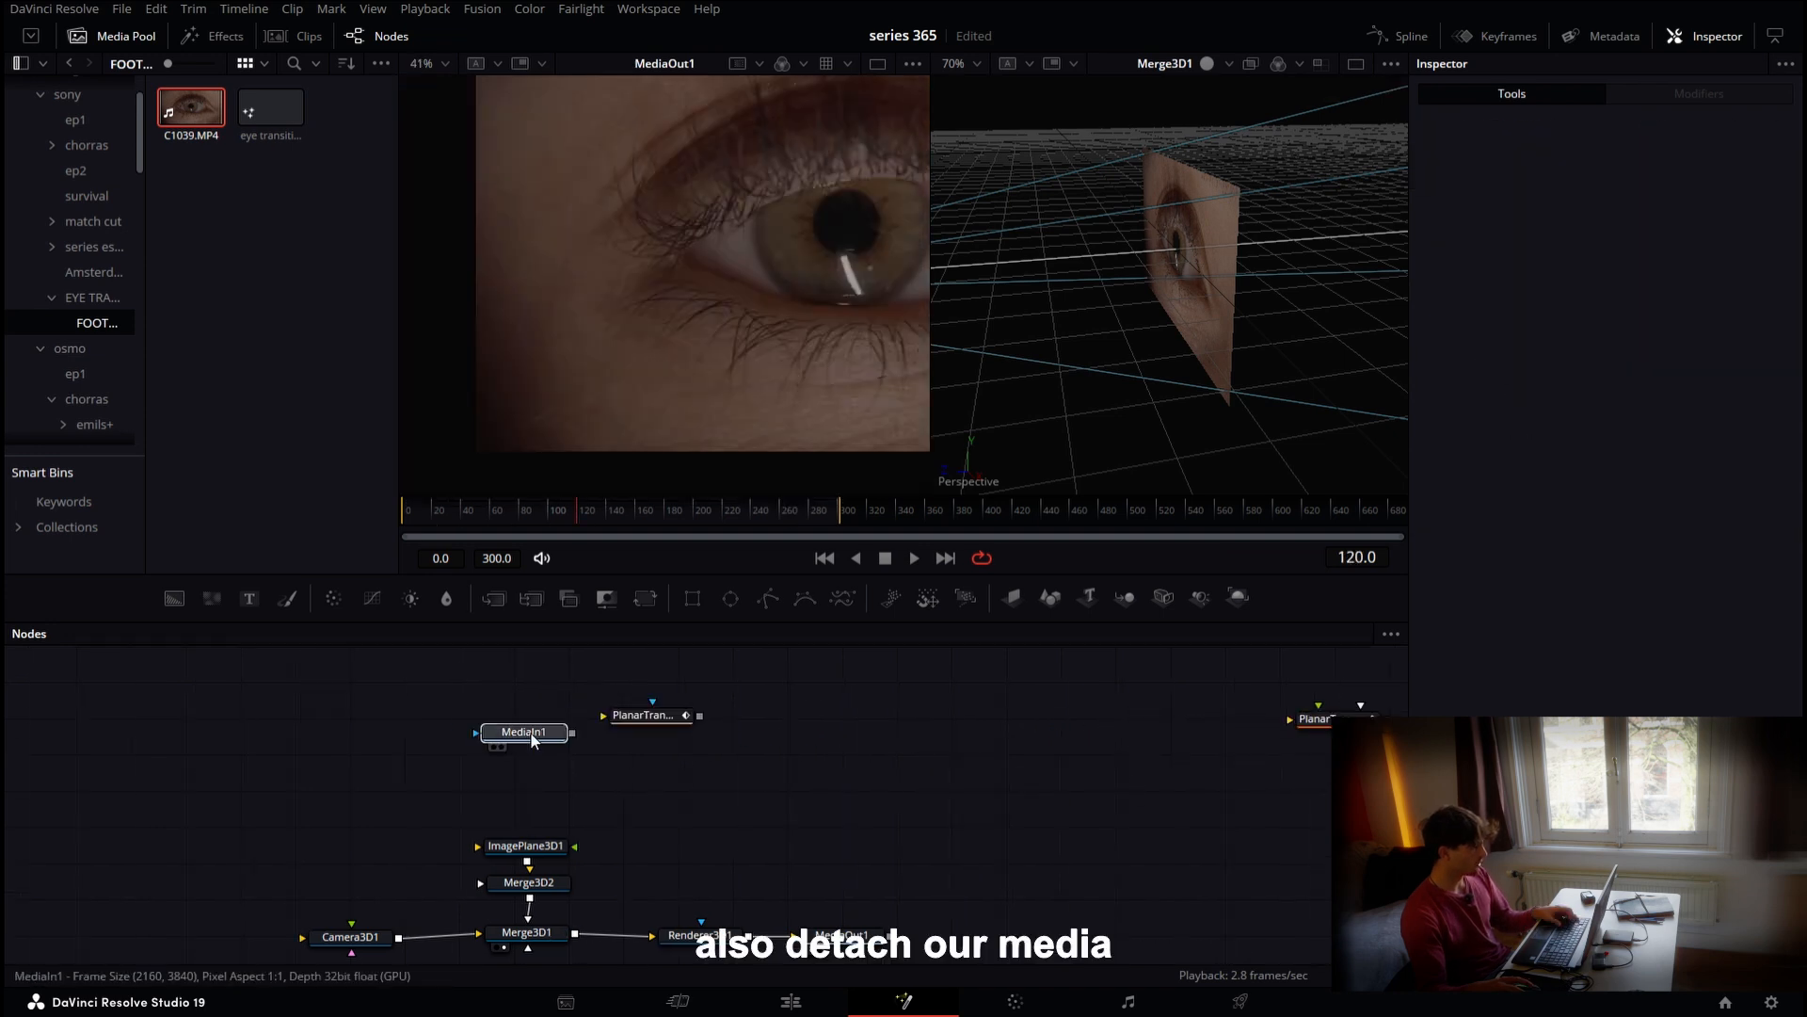
# Add an Ellipse mask to MediaIn1 around the pupil, set its soft edge to 0.0045, and invert it
pyautogui.moveTo(530, 738); pyautogui.dragTo(507, 731)
pyautogui.press('1')
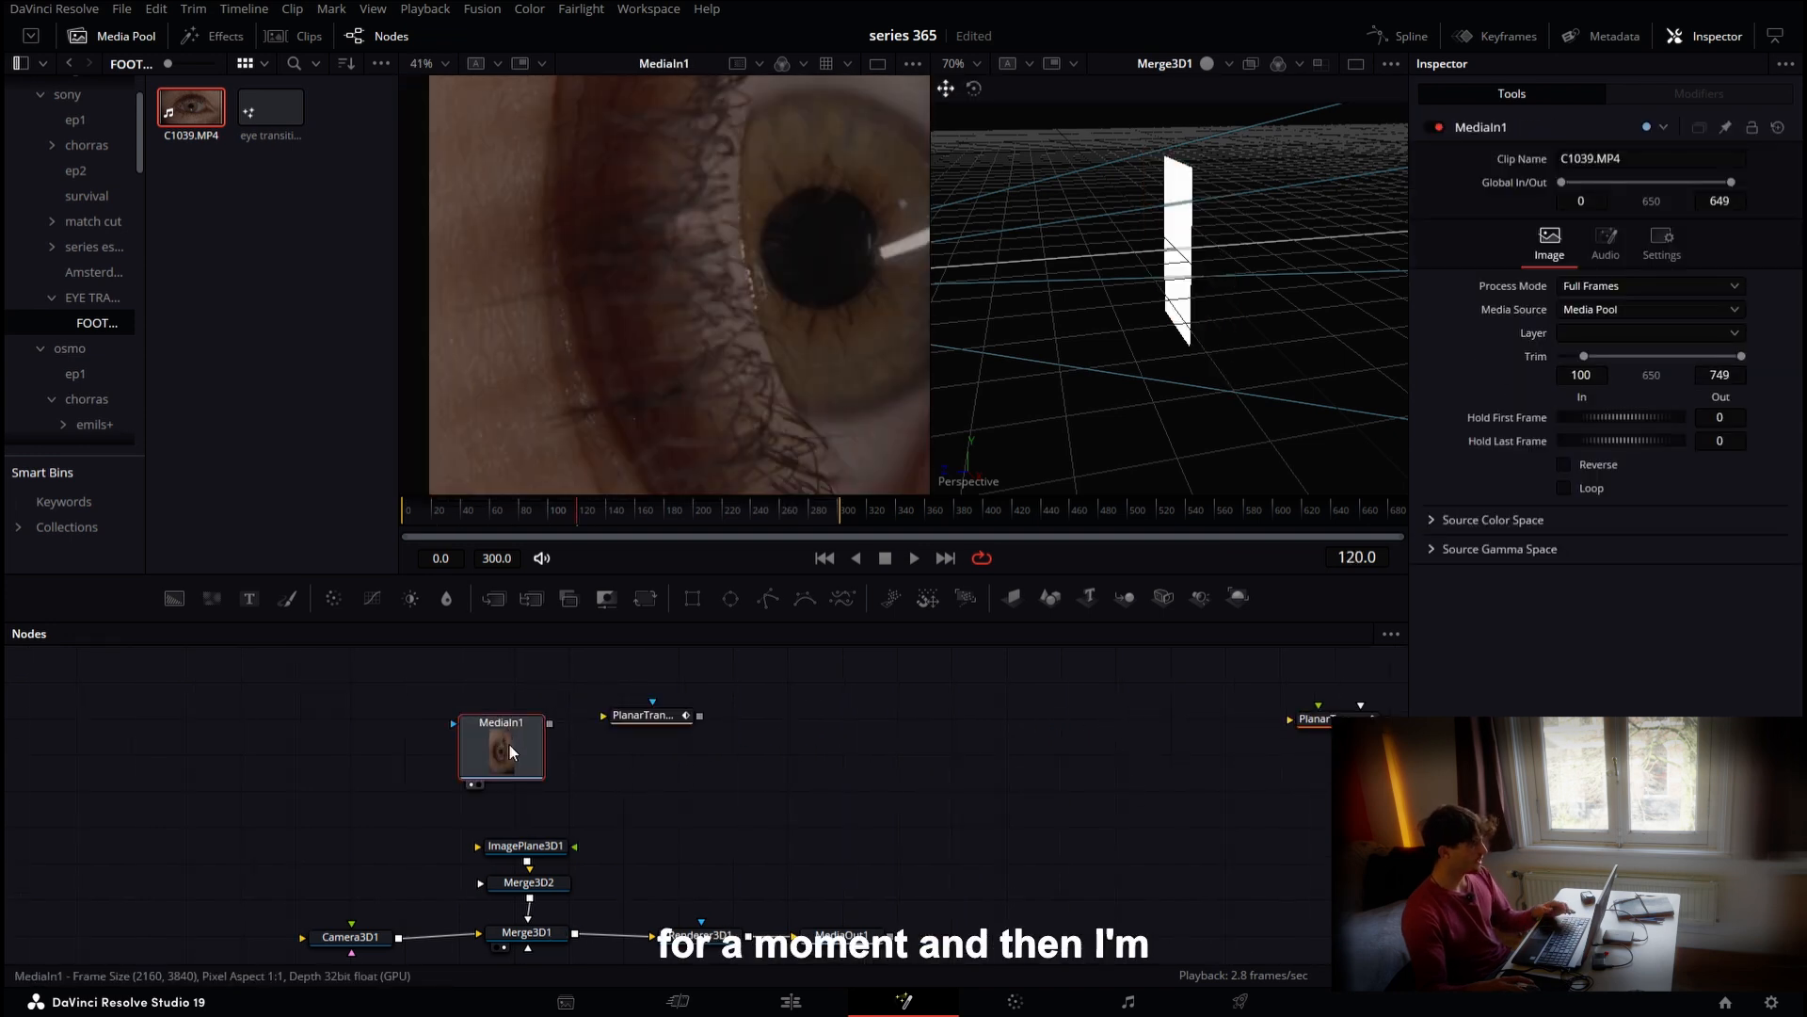
pyautogui.click(731, 597)
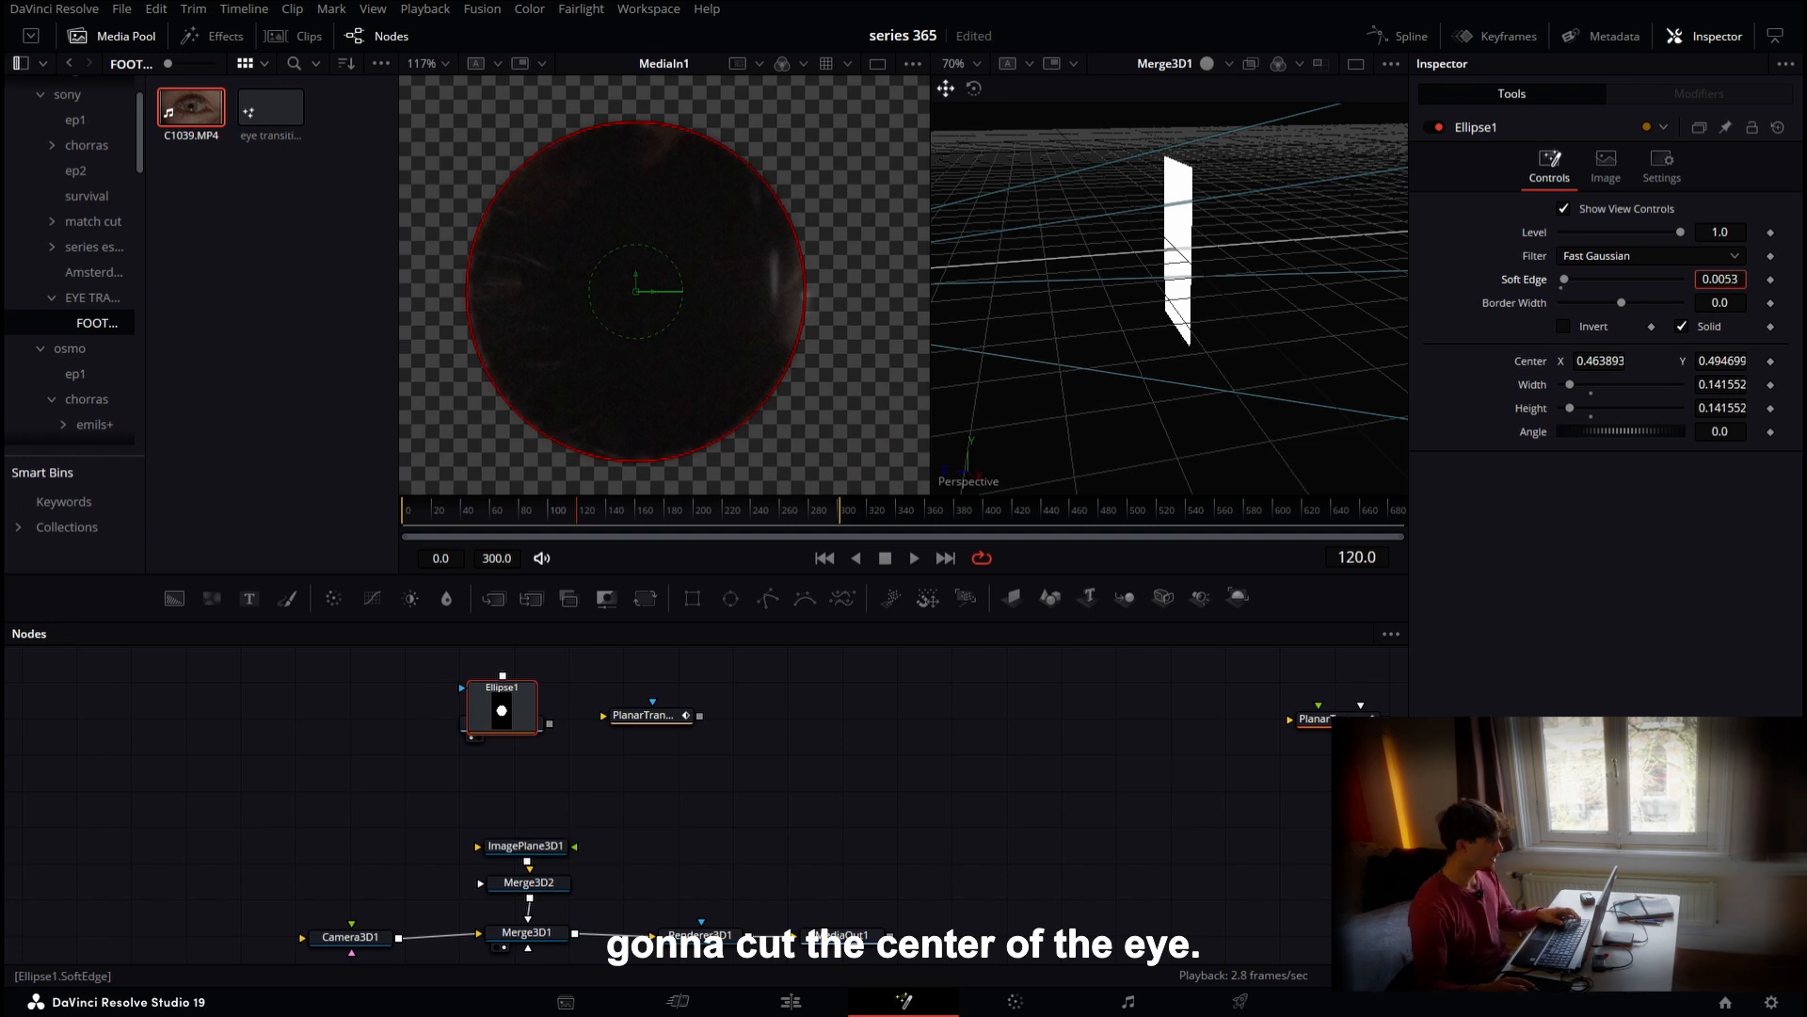
pyautogui.moveTo(1721, 279); pyautogui.dragTo(1727, 279)
pyautogui.moveTo(550, 724); pyautogui.dragTo(549, 848)
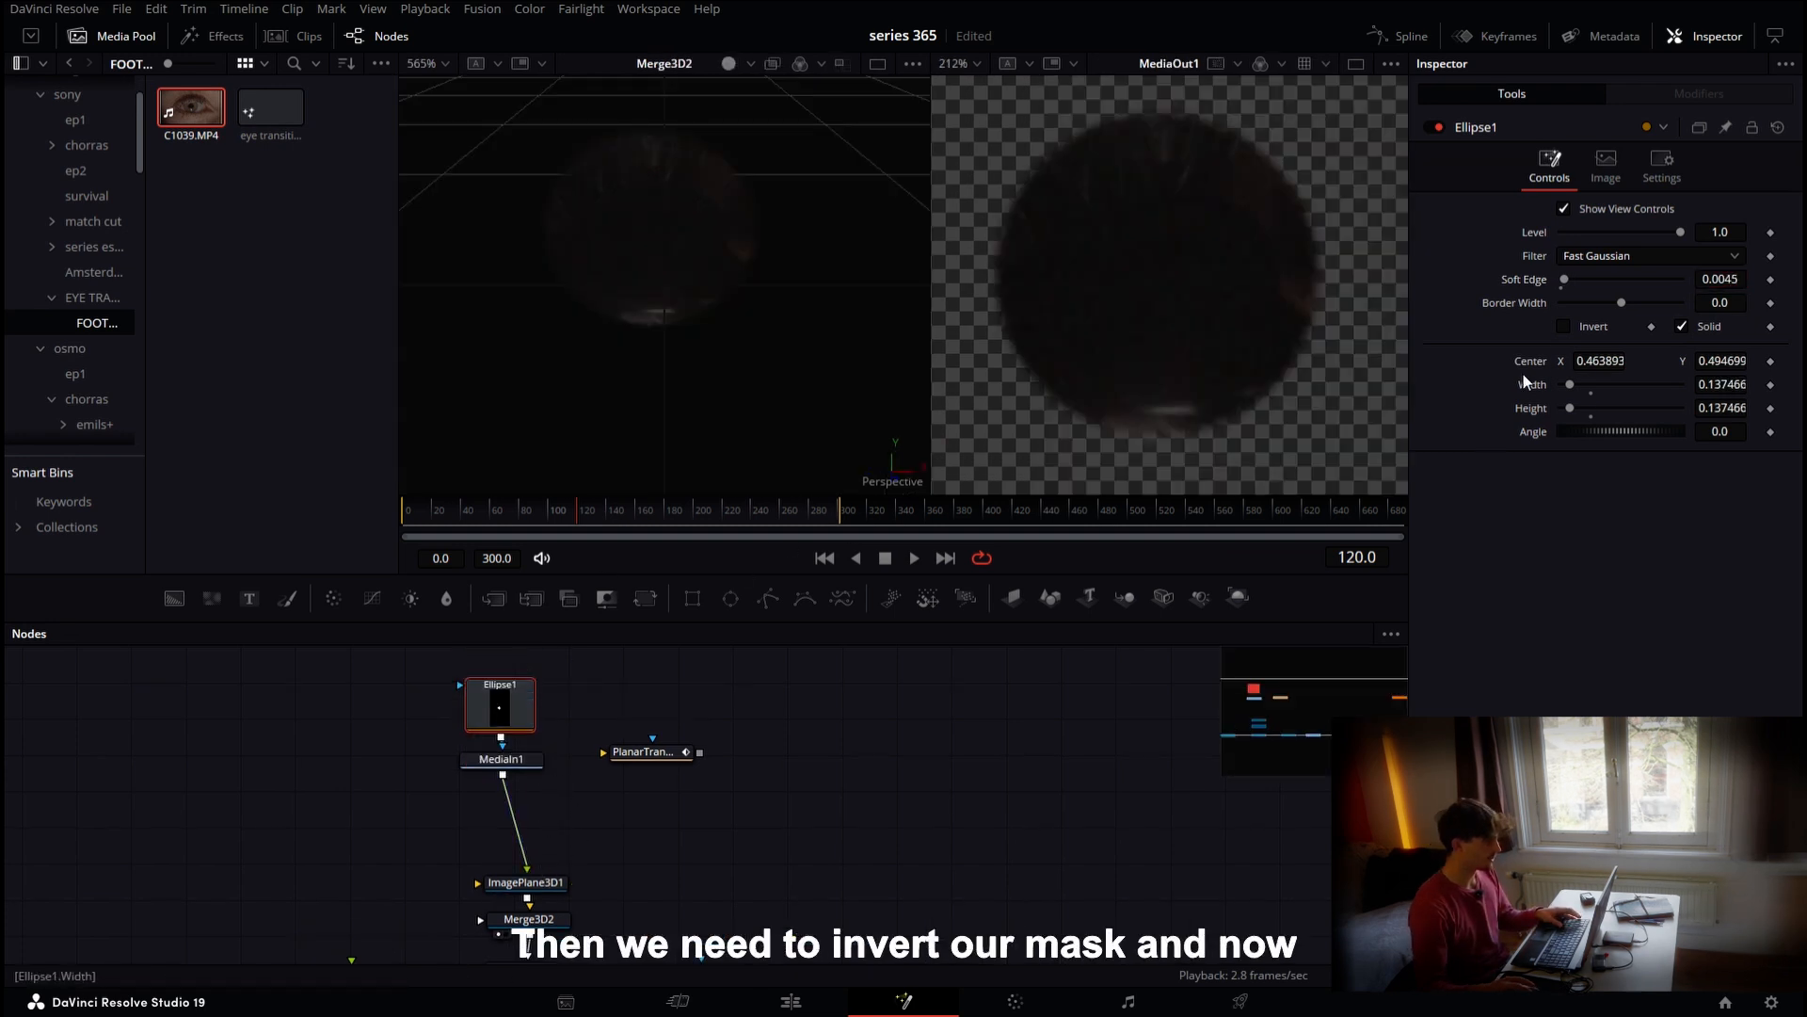
pyautogui.click(1564, 326)
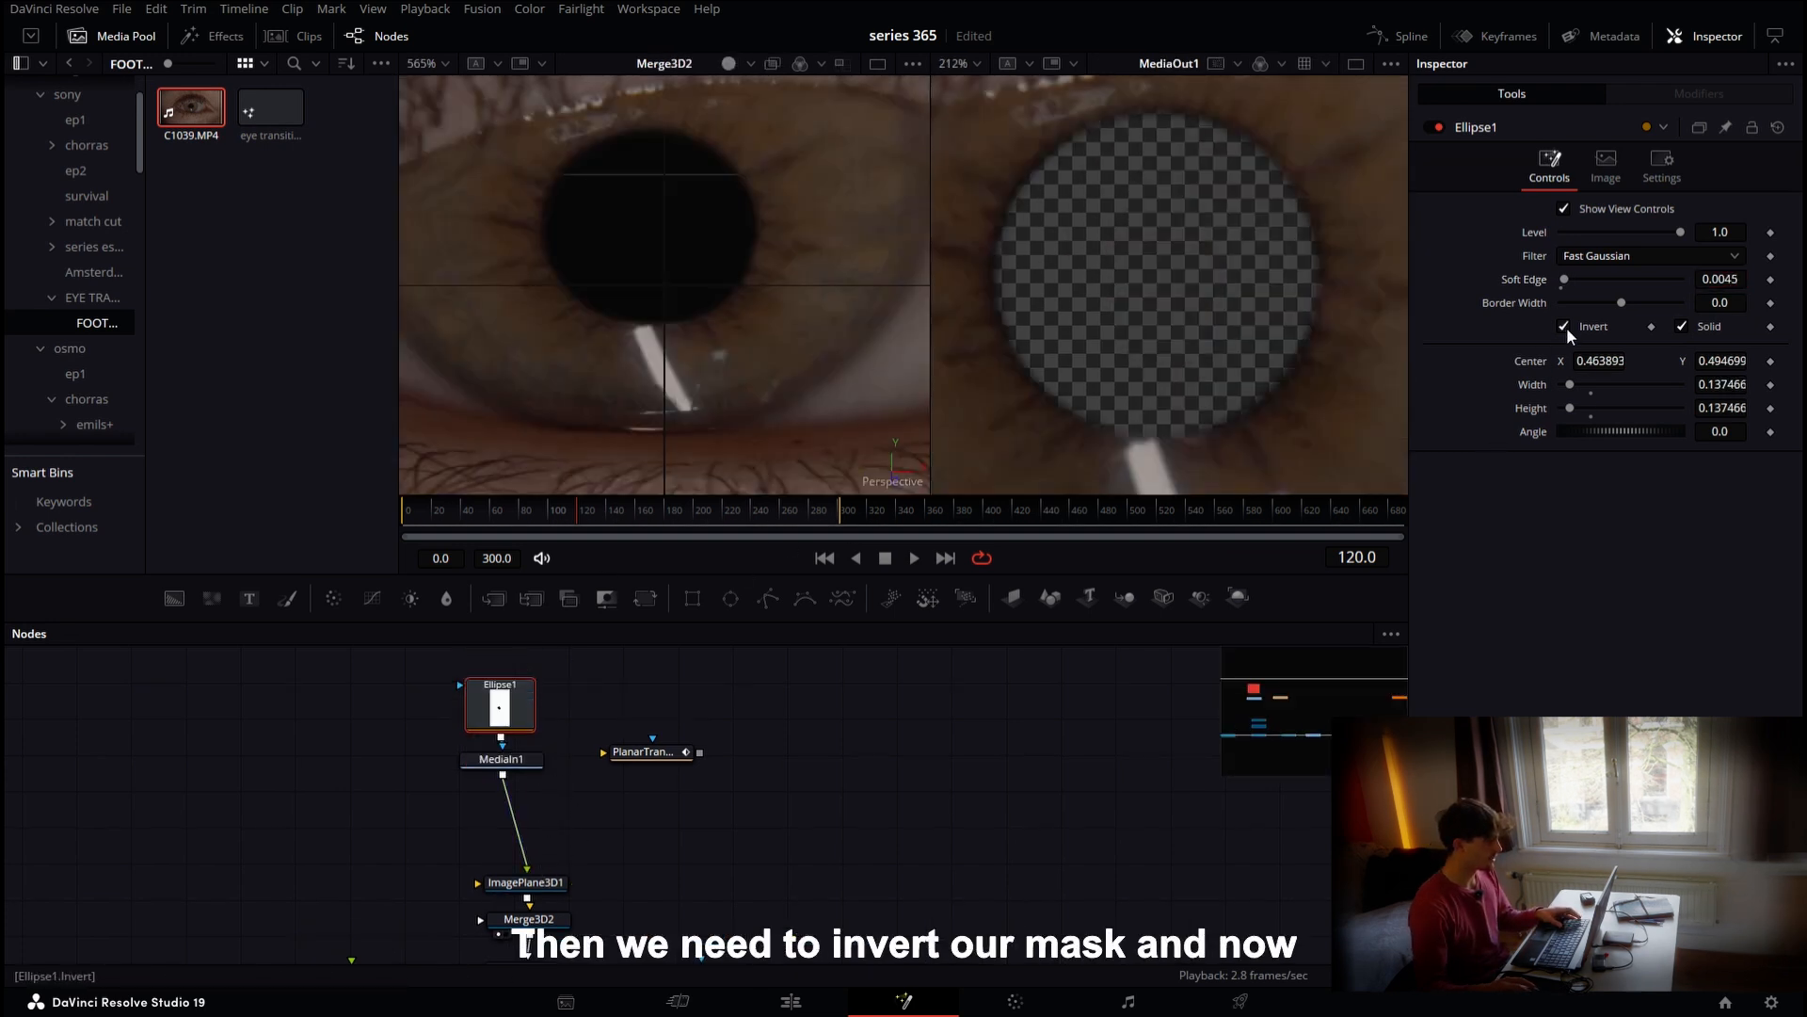
# Insert the PlanarTransform node between Ellipse1 and MediaIn1 so the mask follows the track
pyautogui.scroll(-2, 1115, 268)
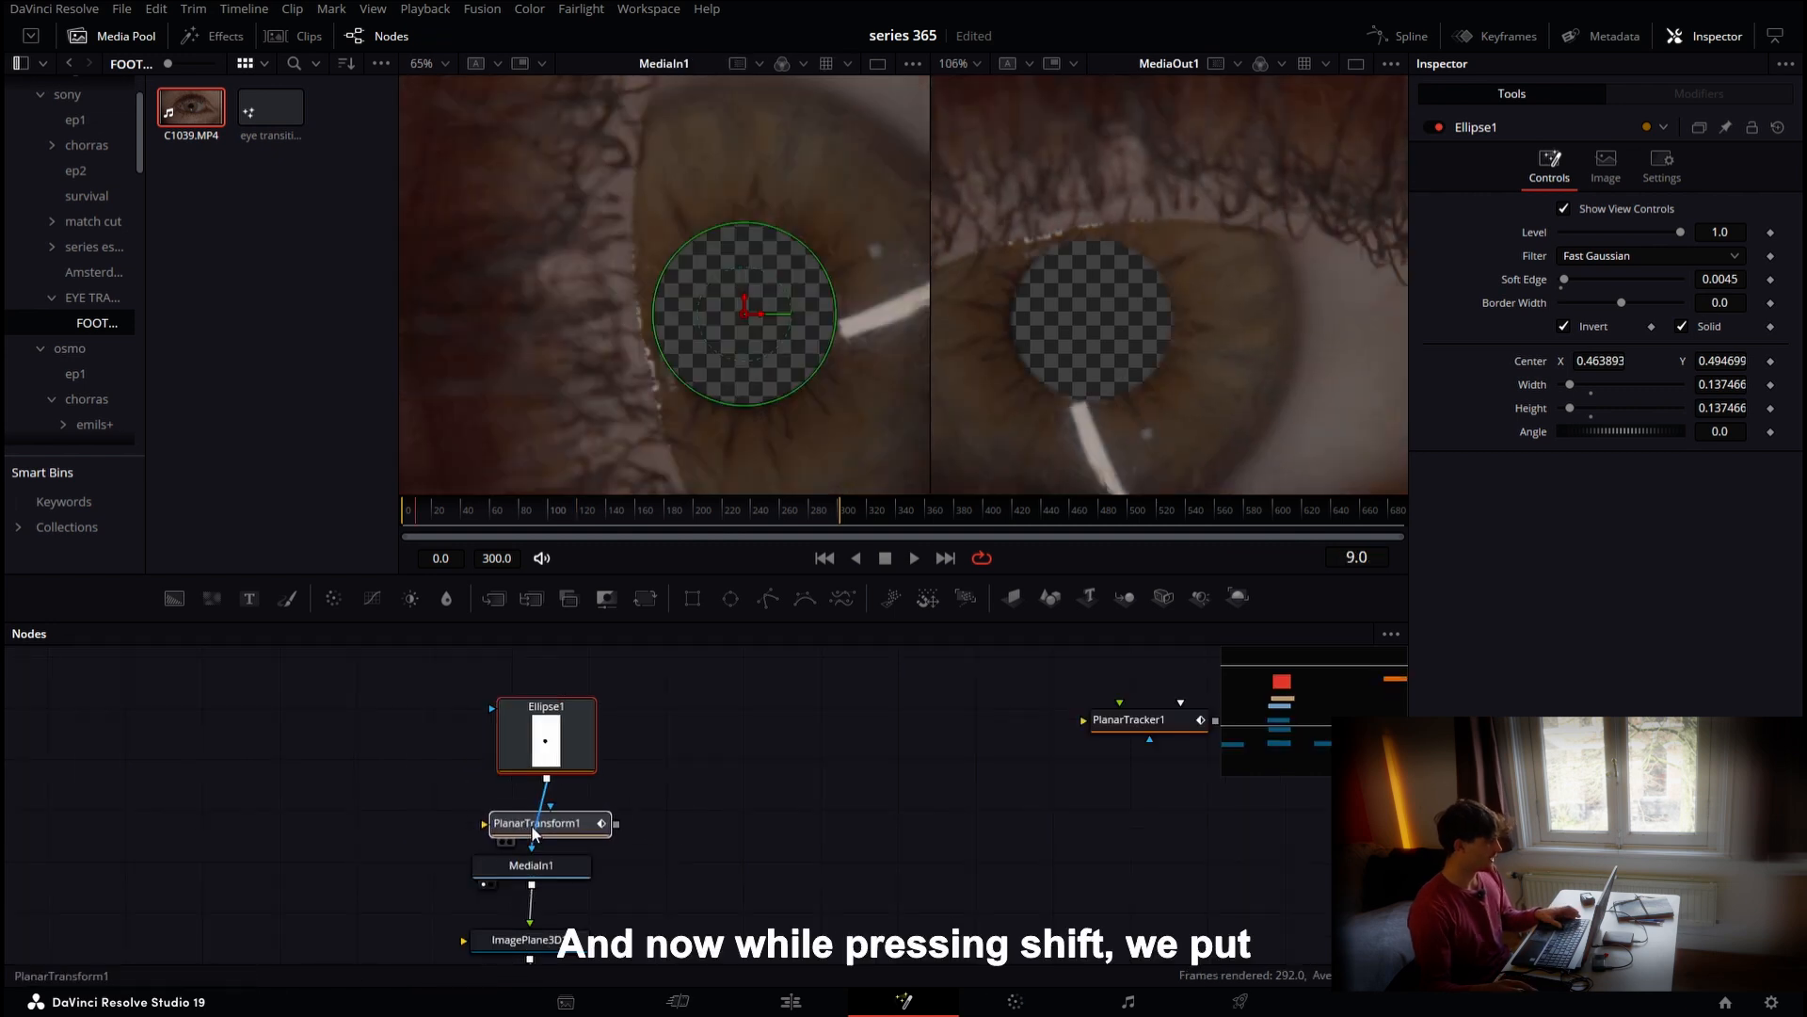
pyautogui.click(533, 831)
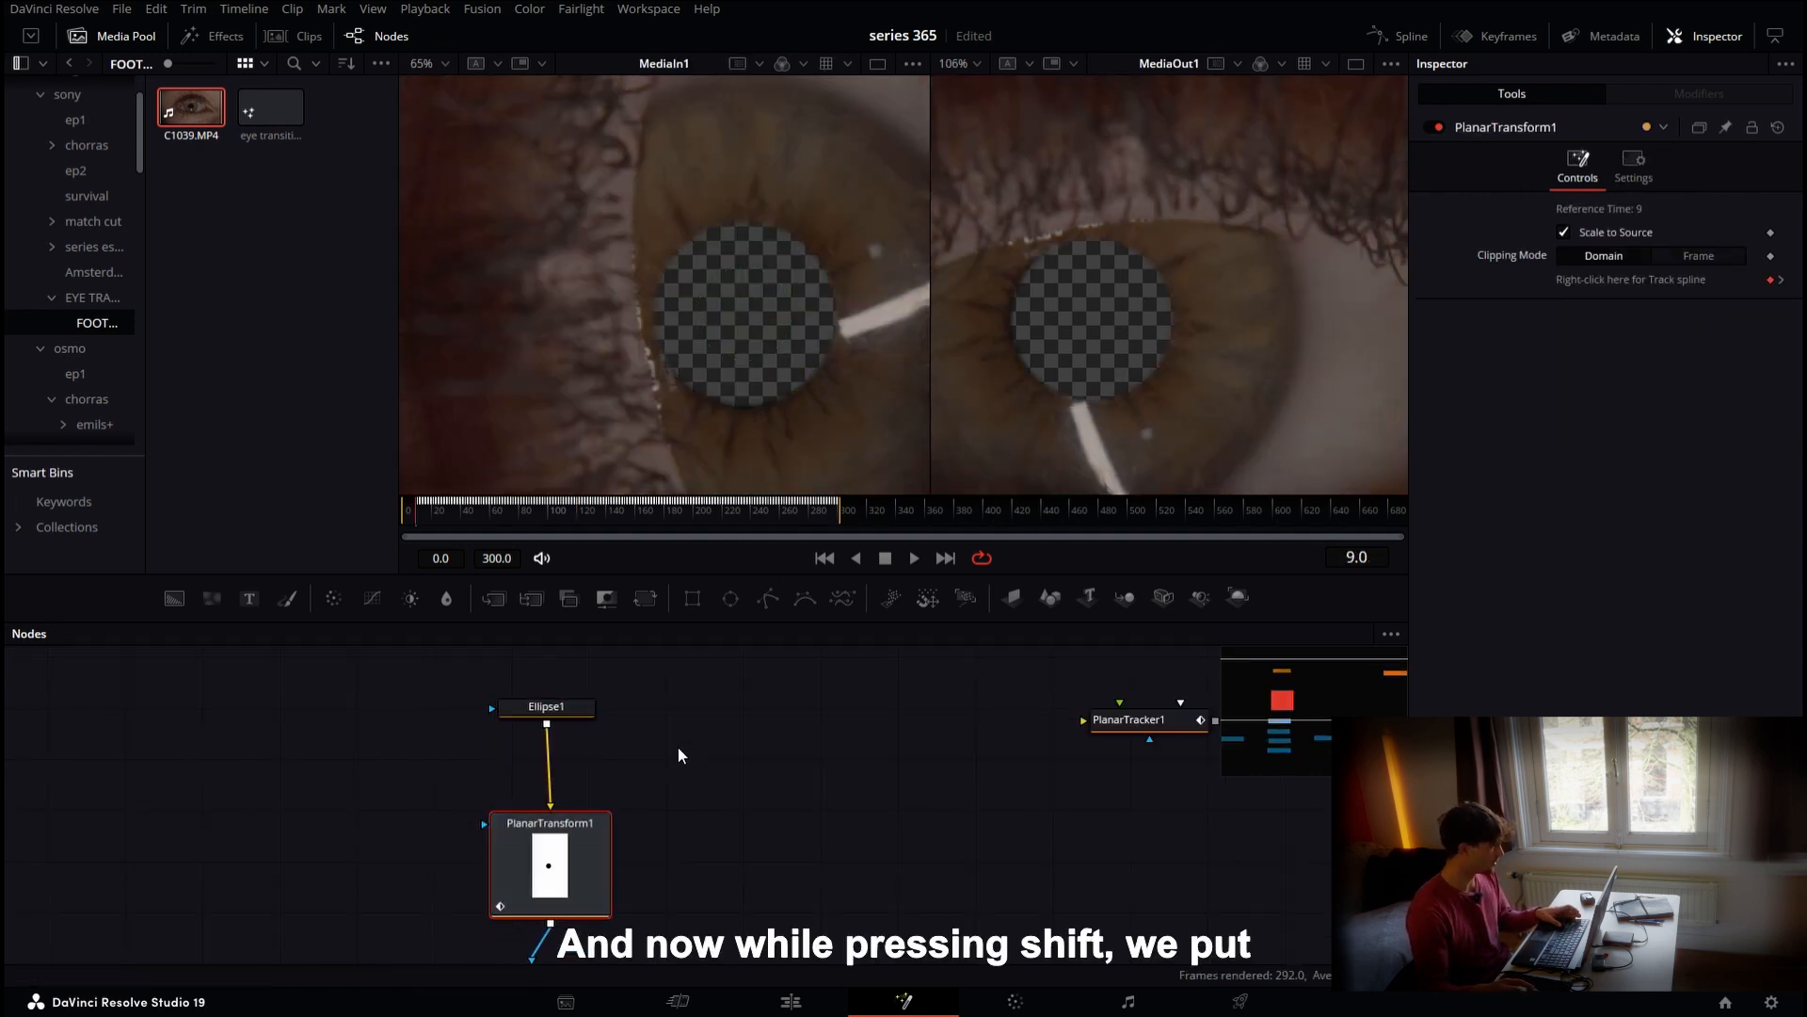
pyautogui.scroll(-4, 678, 747)
pyautogui.moveTo(463, 527); pyautogui.dragTo(416, 500)
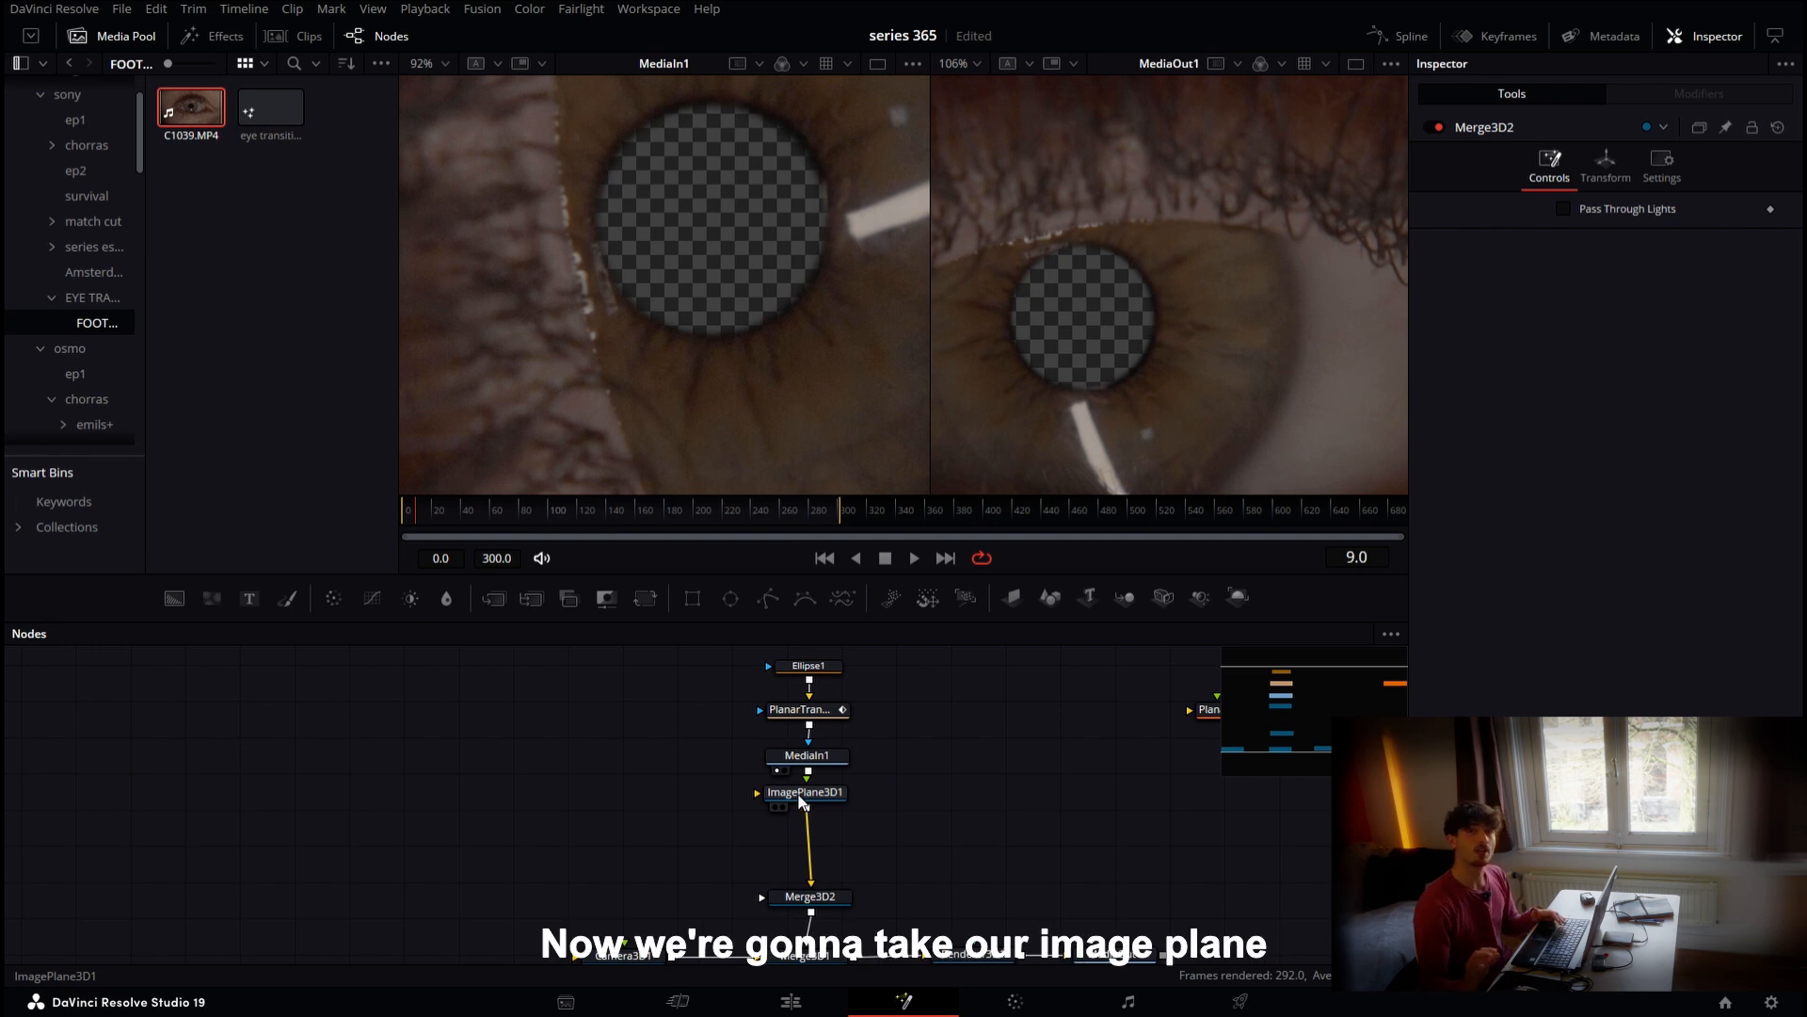
# Duplicate ImagePlane3D1 into a chain of about ten copies
pyautogui.click(798, 793)
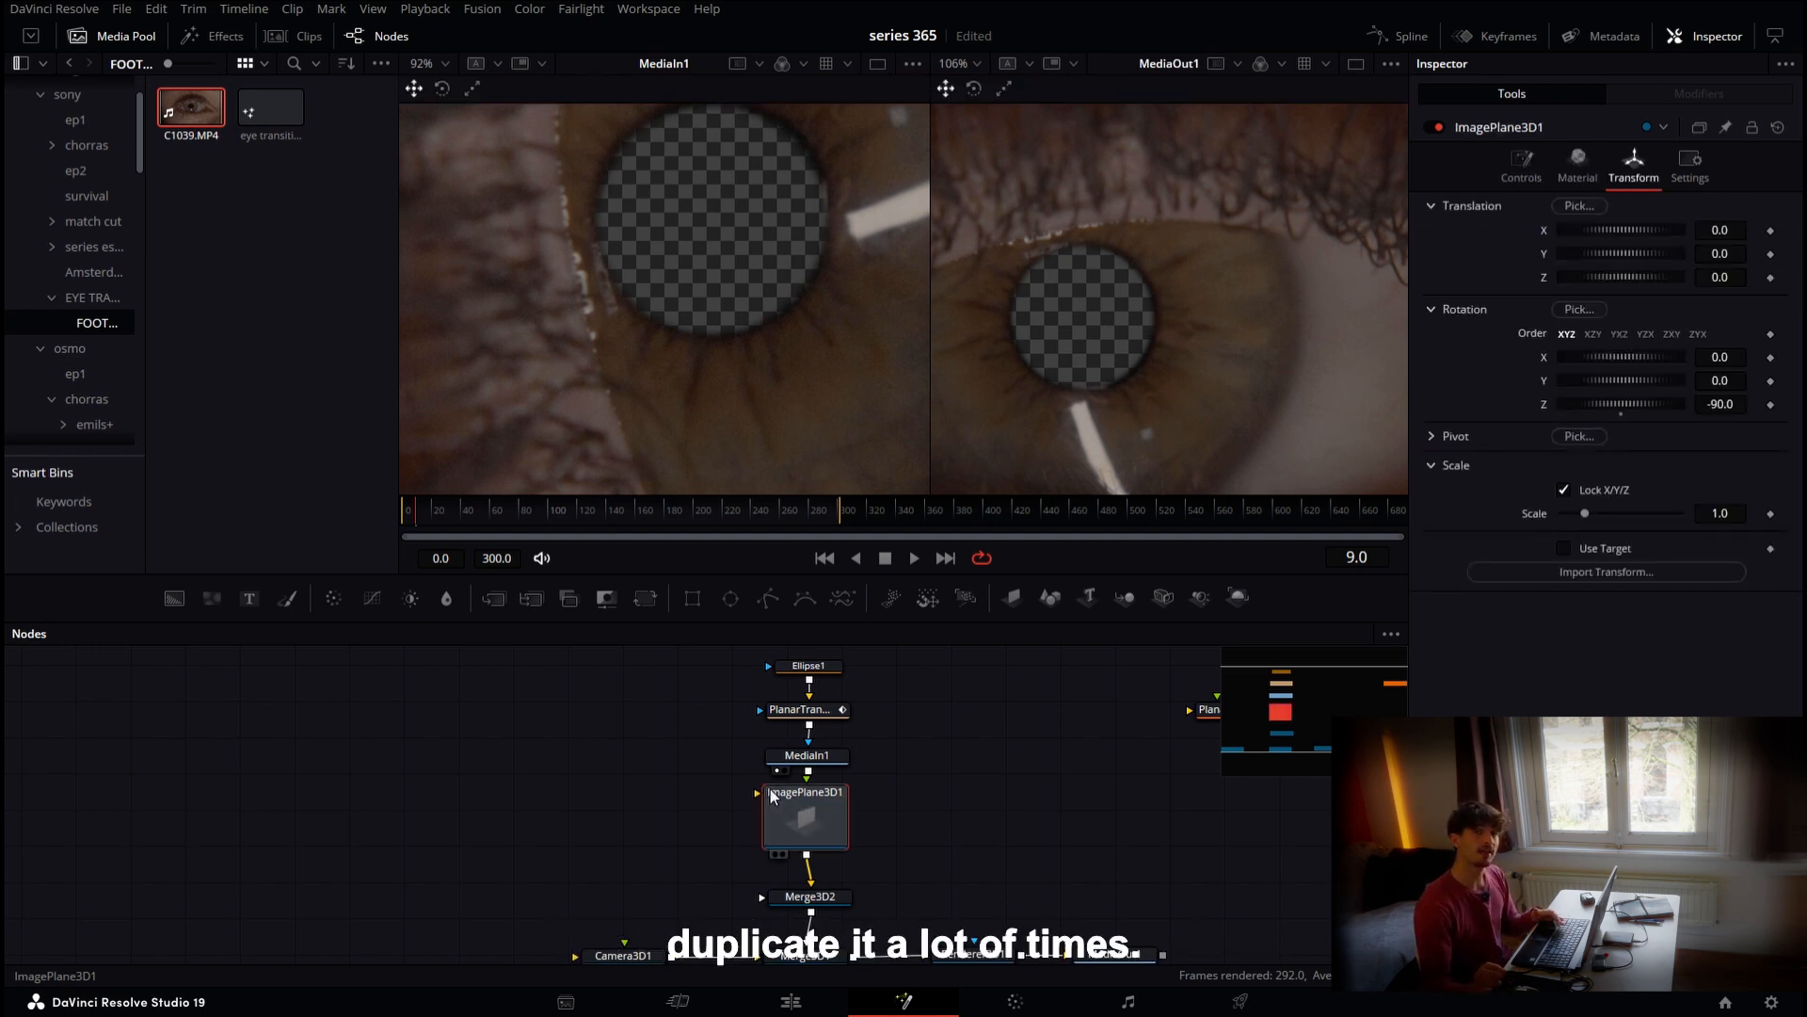
pyautogui.click(593, 781)
pyautogui.hotkey('ctrl', 'v')
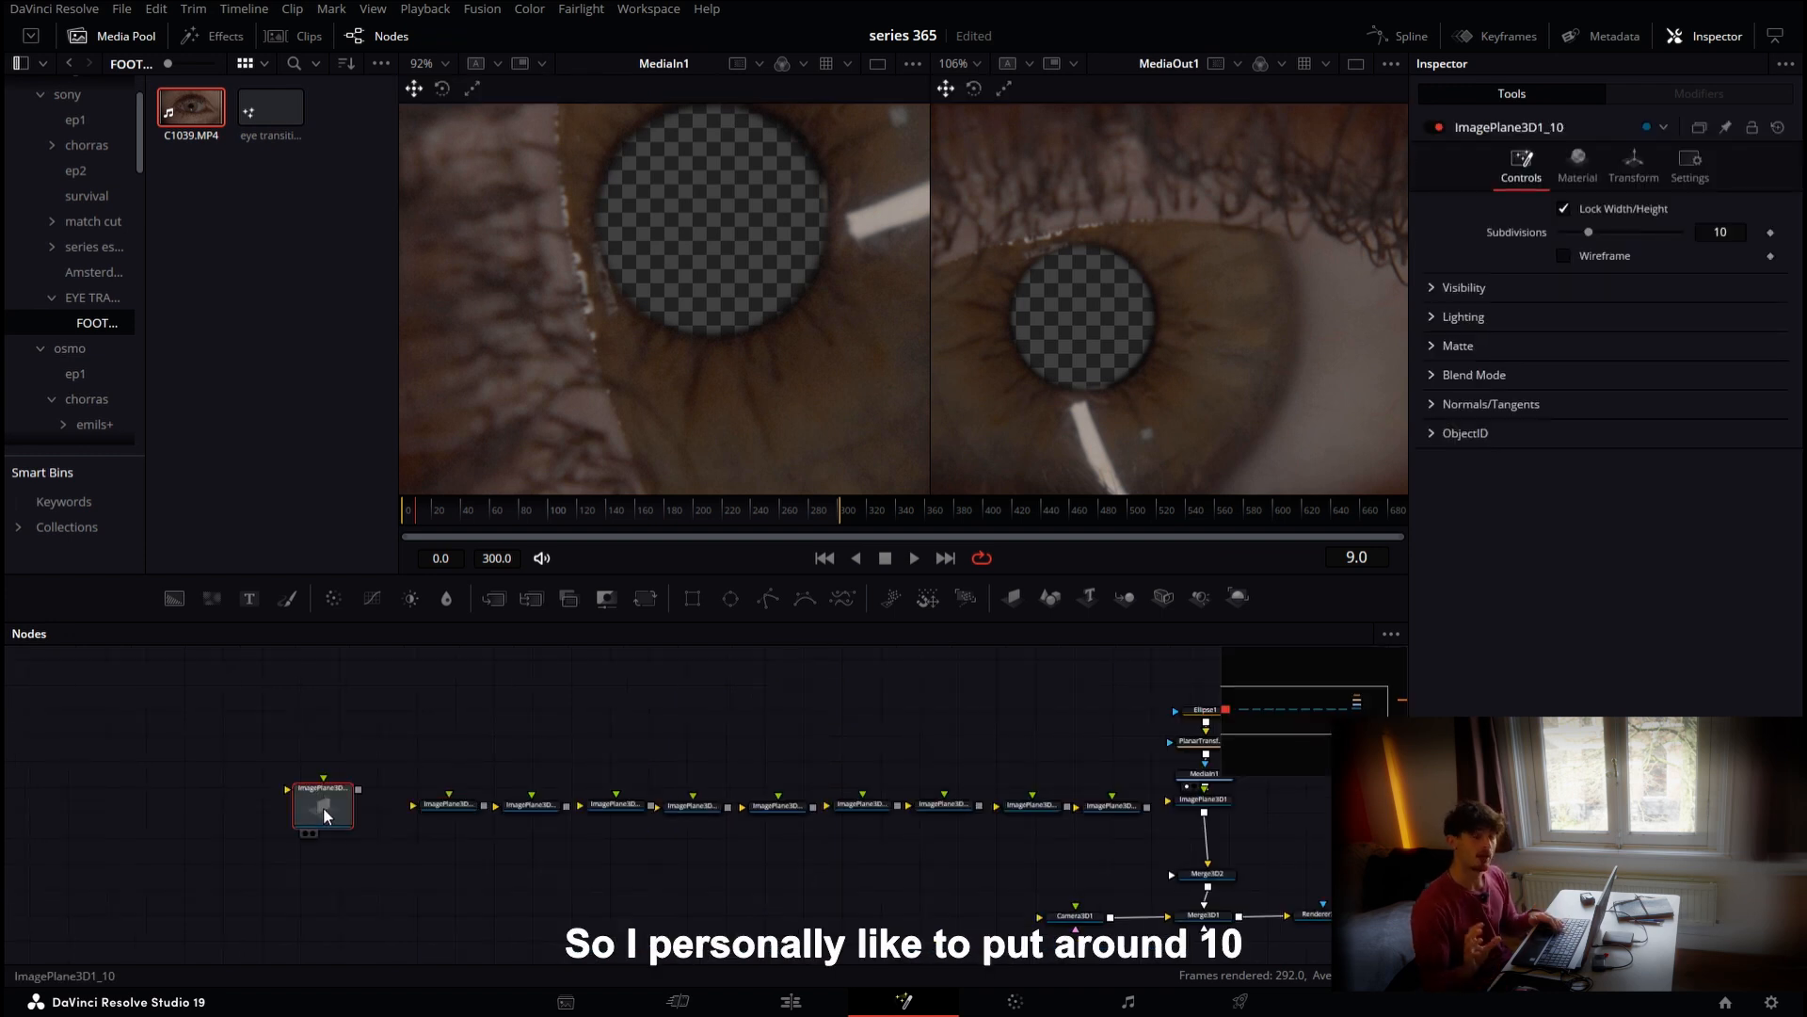
pyautogui.moveTo(324, 808); pyautogui.dragTo(361, 815)
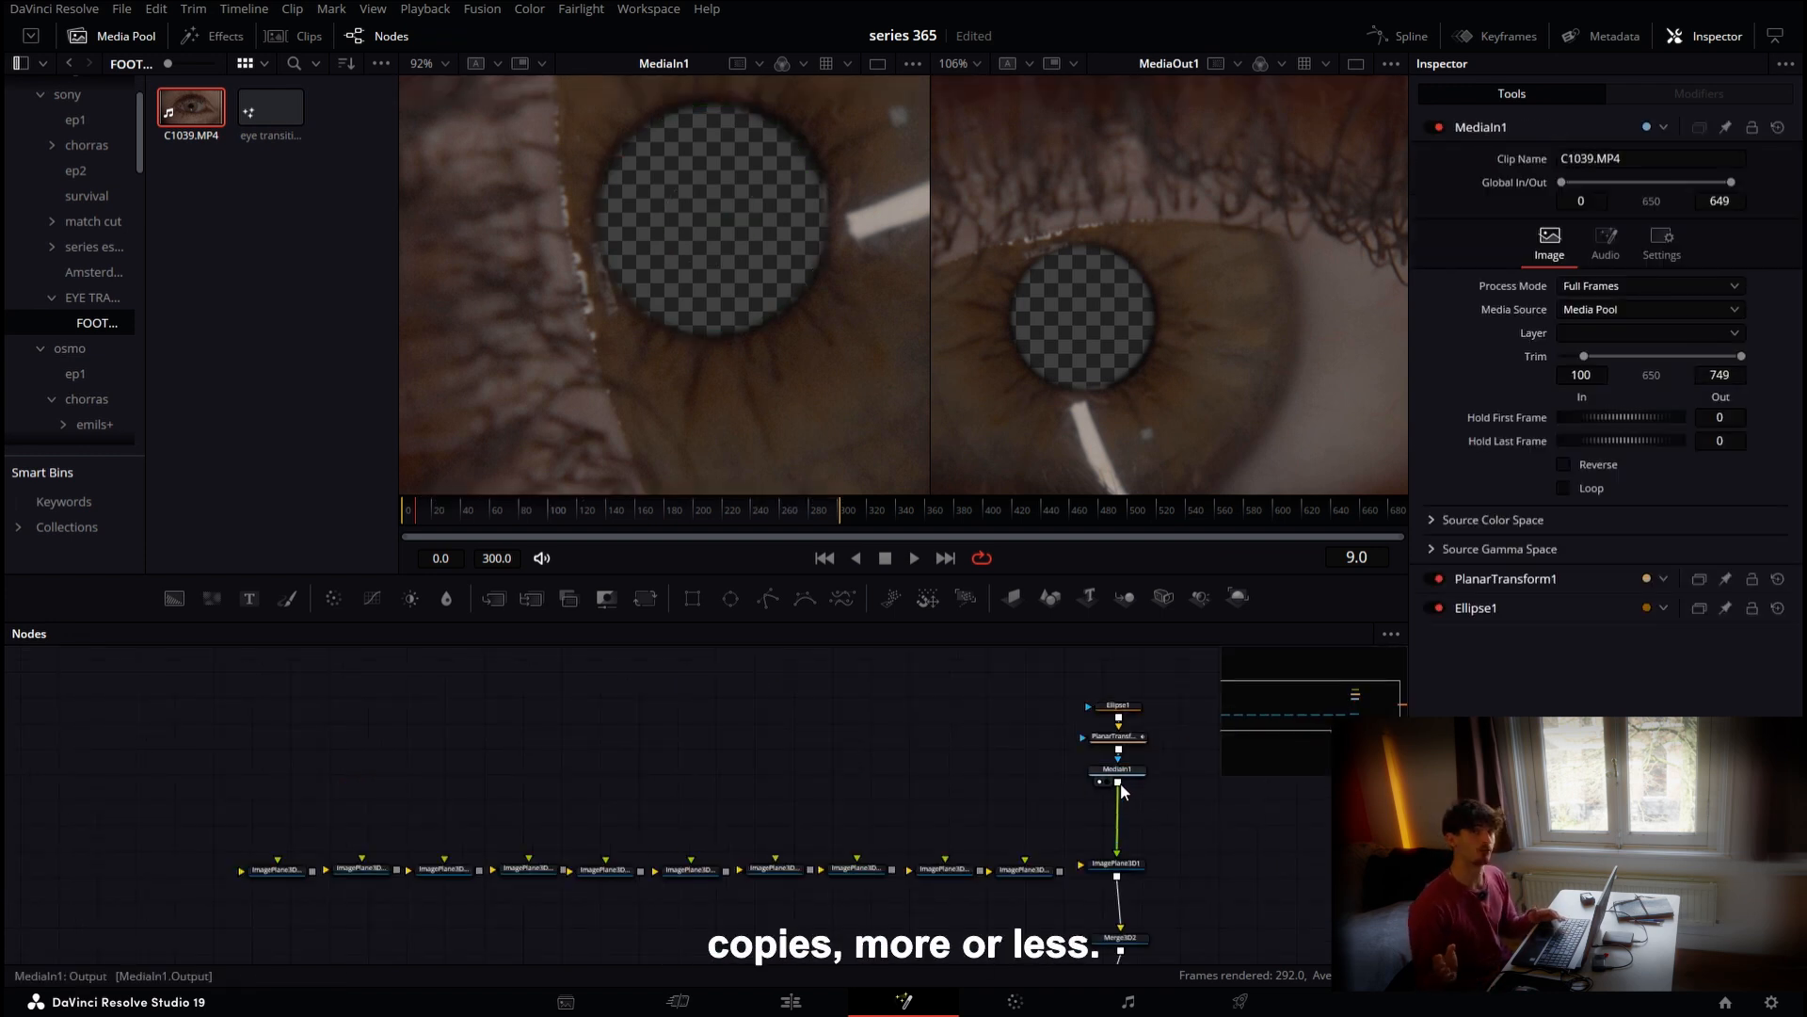
# Connect MediaIn1 to every image plane copy and feed all copies into Merge3D2
pyautogui.moveTo(1119, 782); pyautogui.dragTo(966, 867)
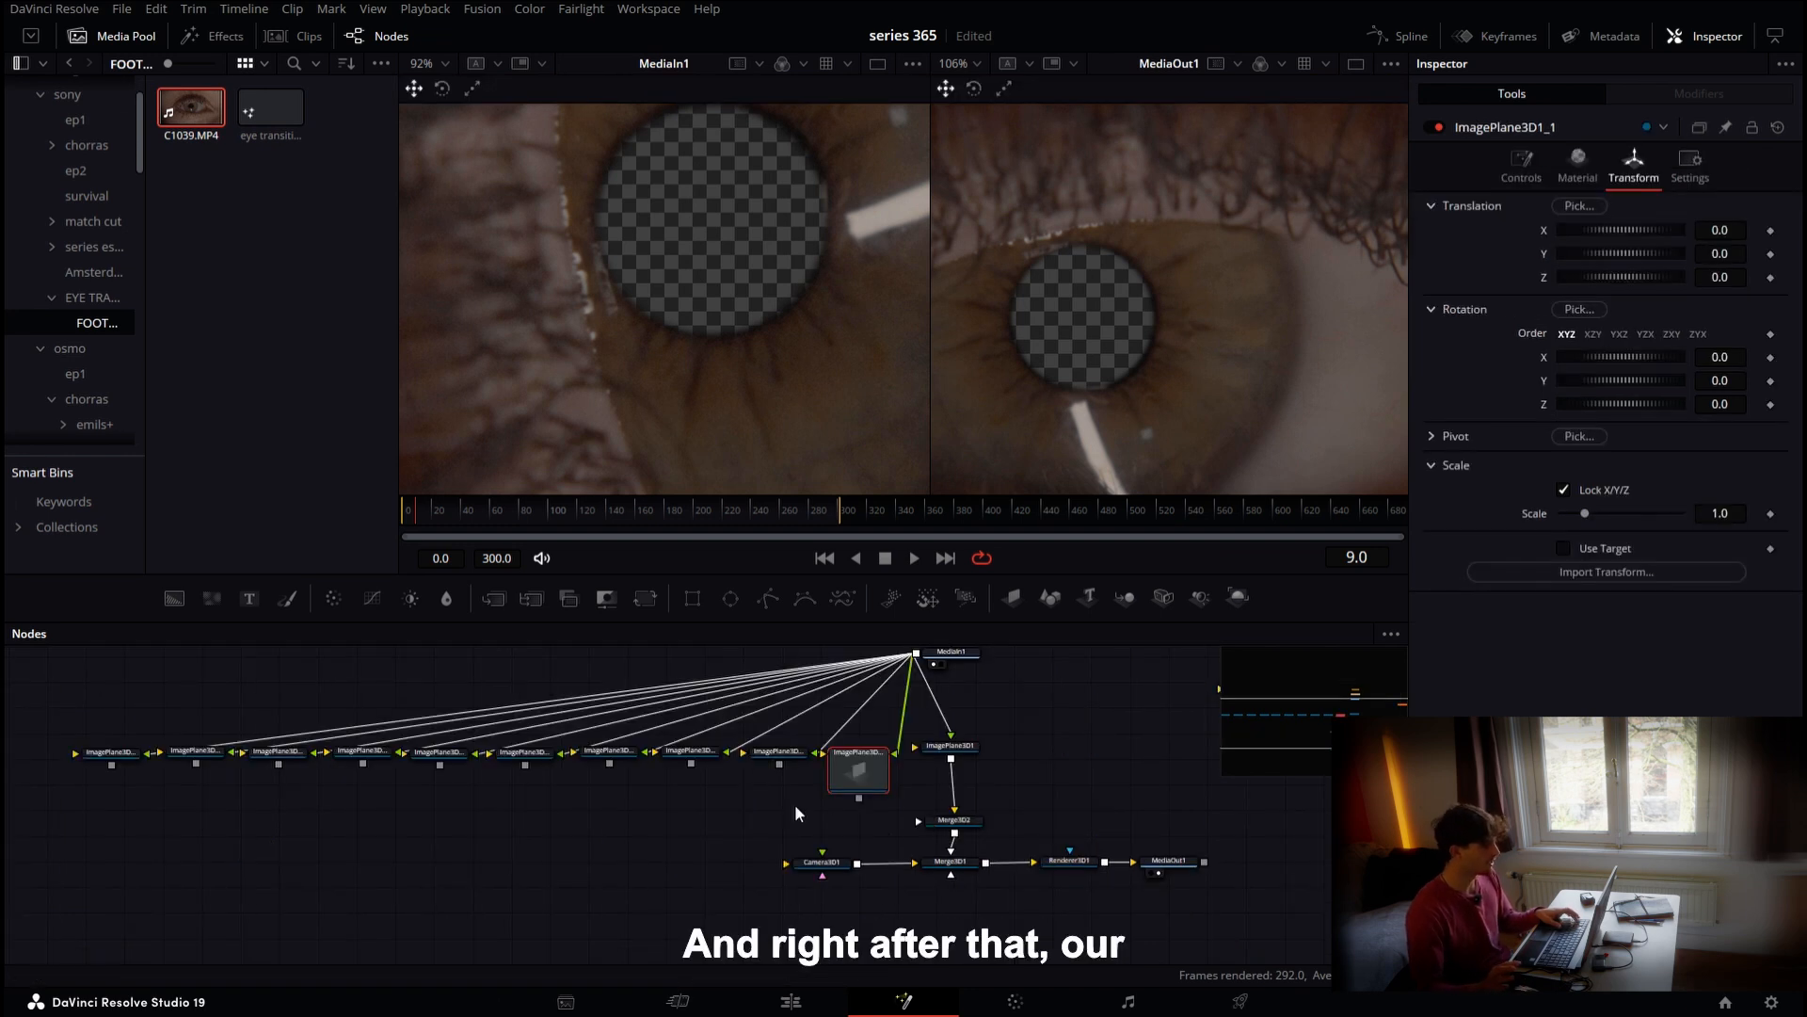
pyautogui.moveTo(859, 798); pyautogui.dragTo(939, 827)
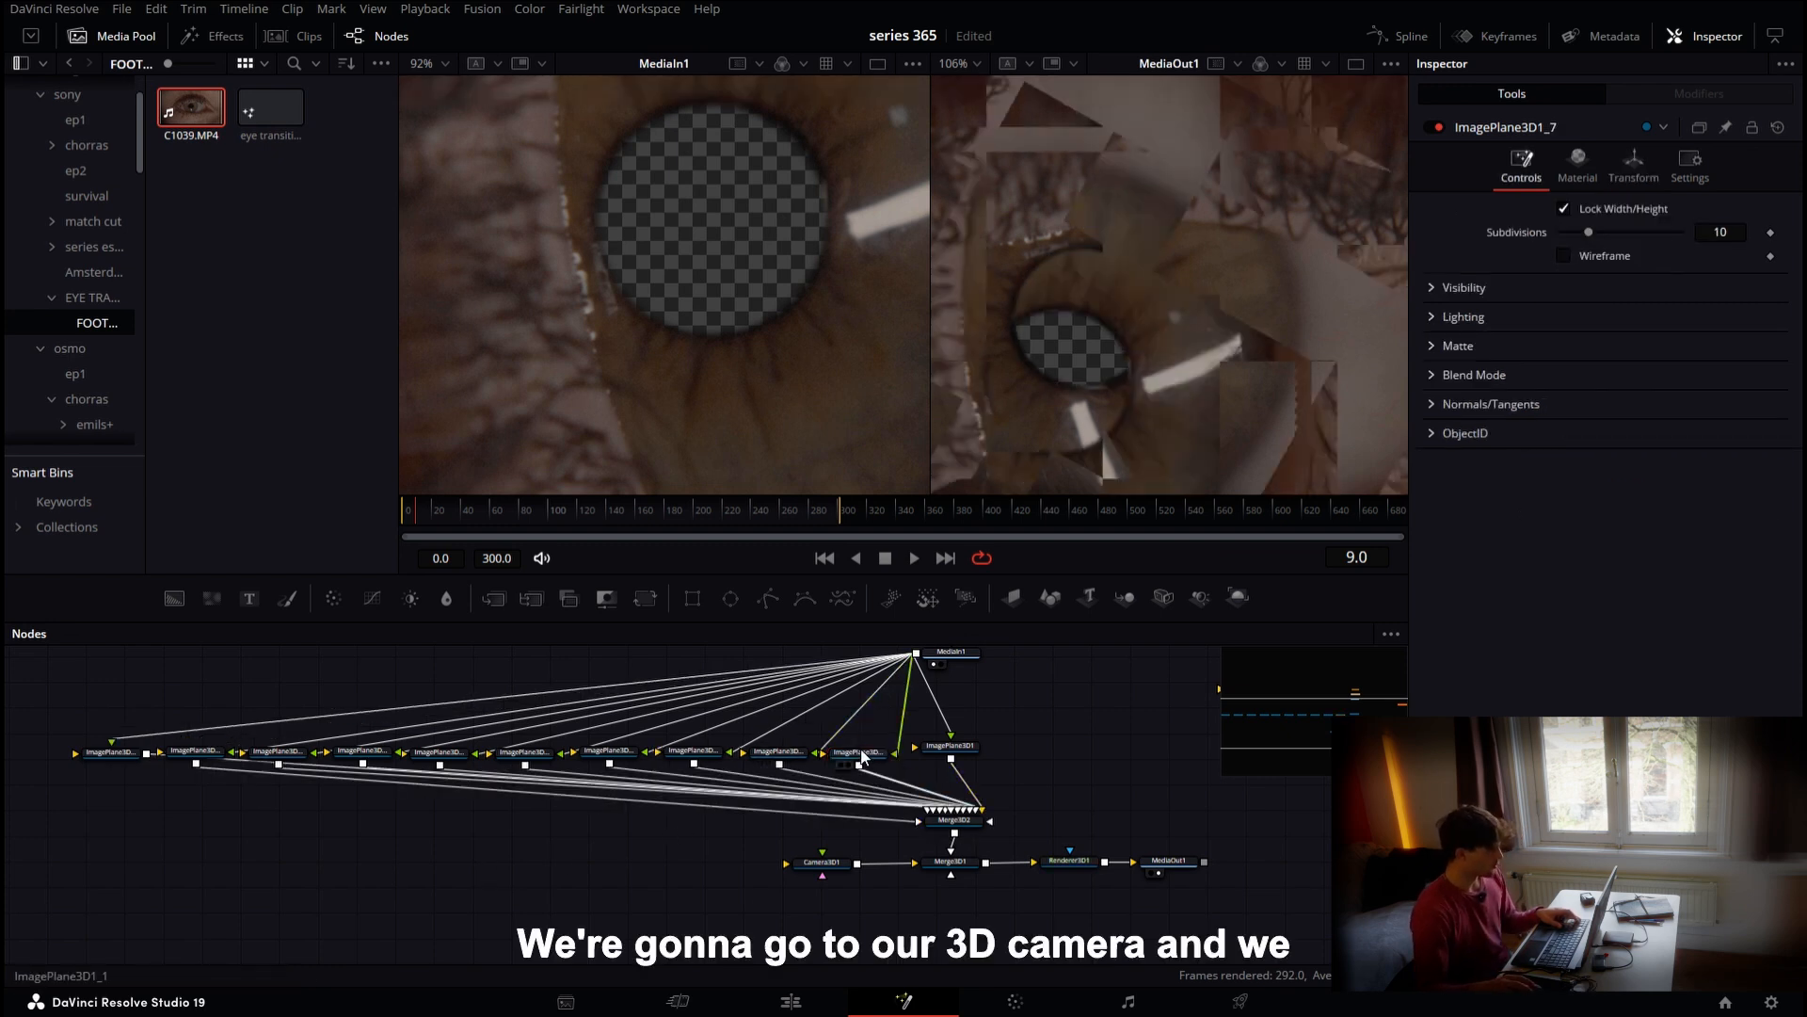
# Adjust the Camera3D's Z translation to bring it close to the eye plane
pyautogui.click(822, 864)
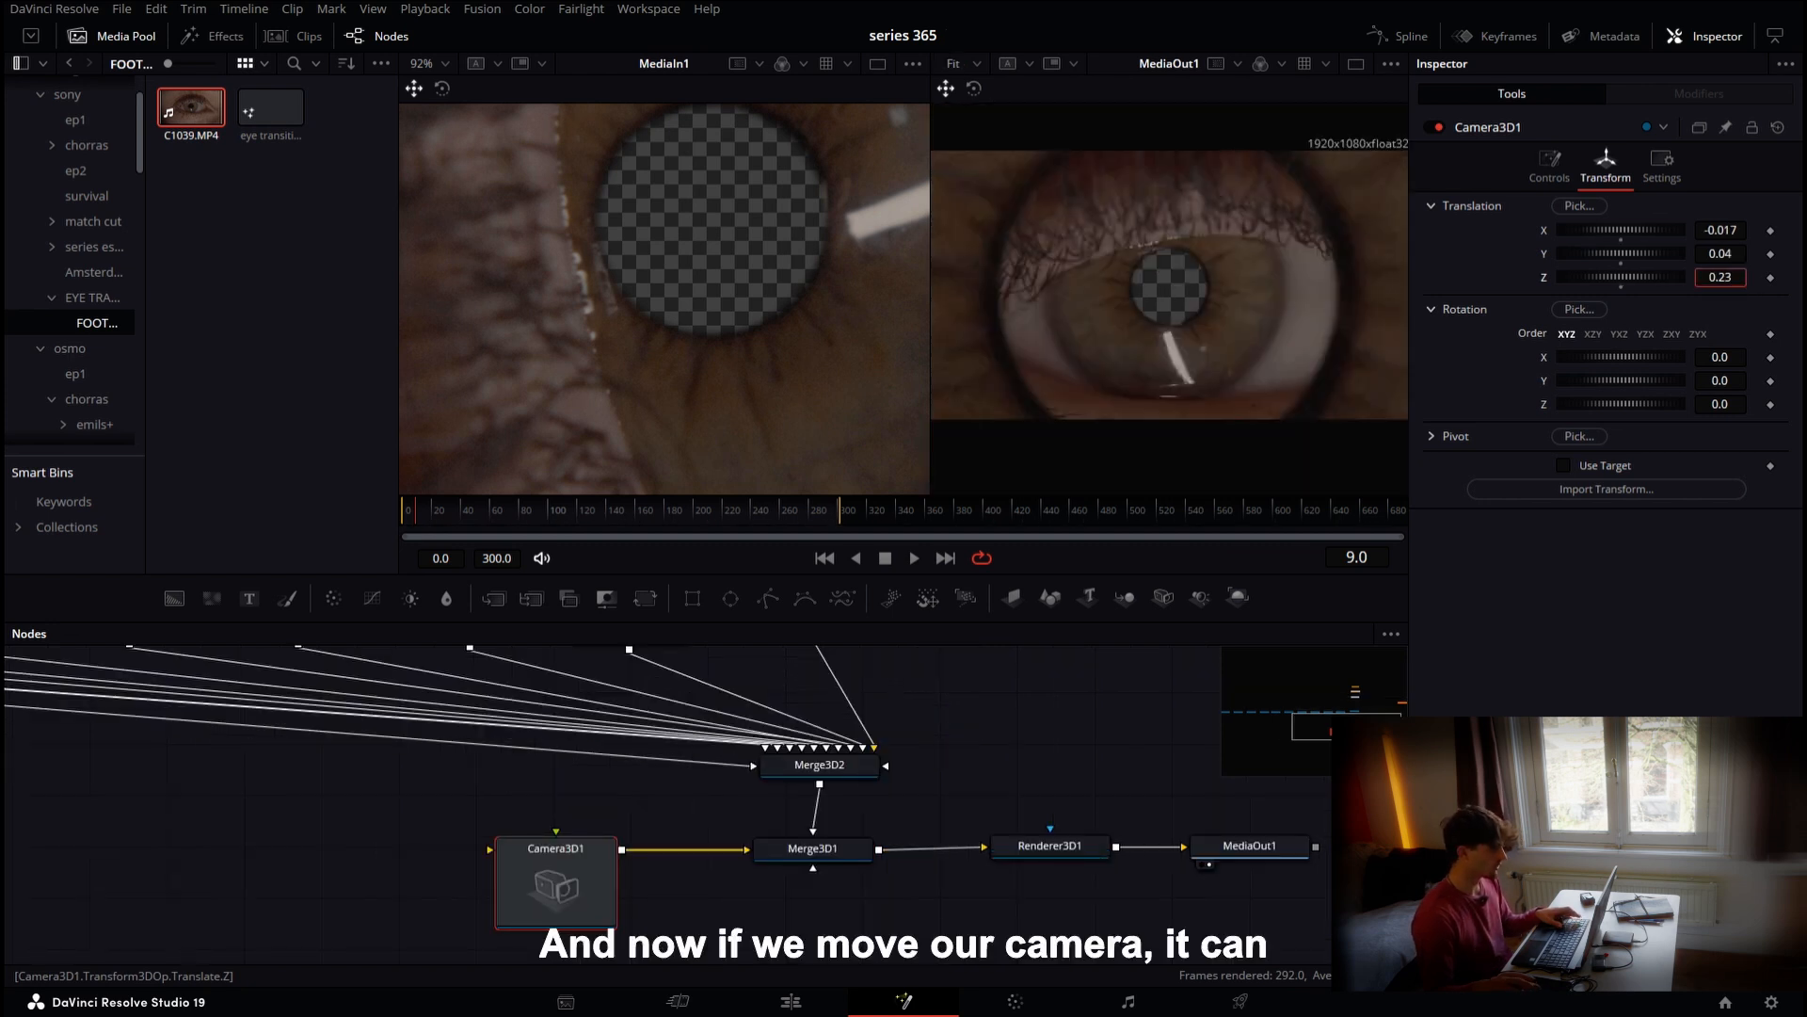
pyautogui.moveTo(1721, 278); pyautogui.dragTo(1688, 278)
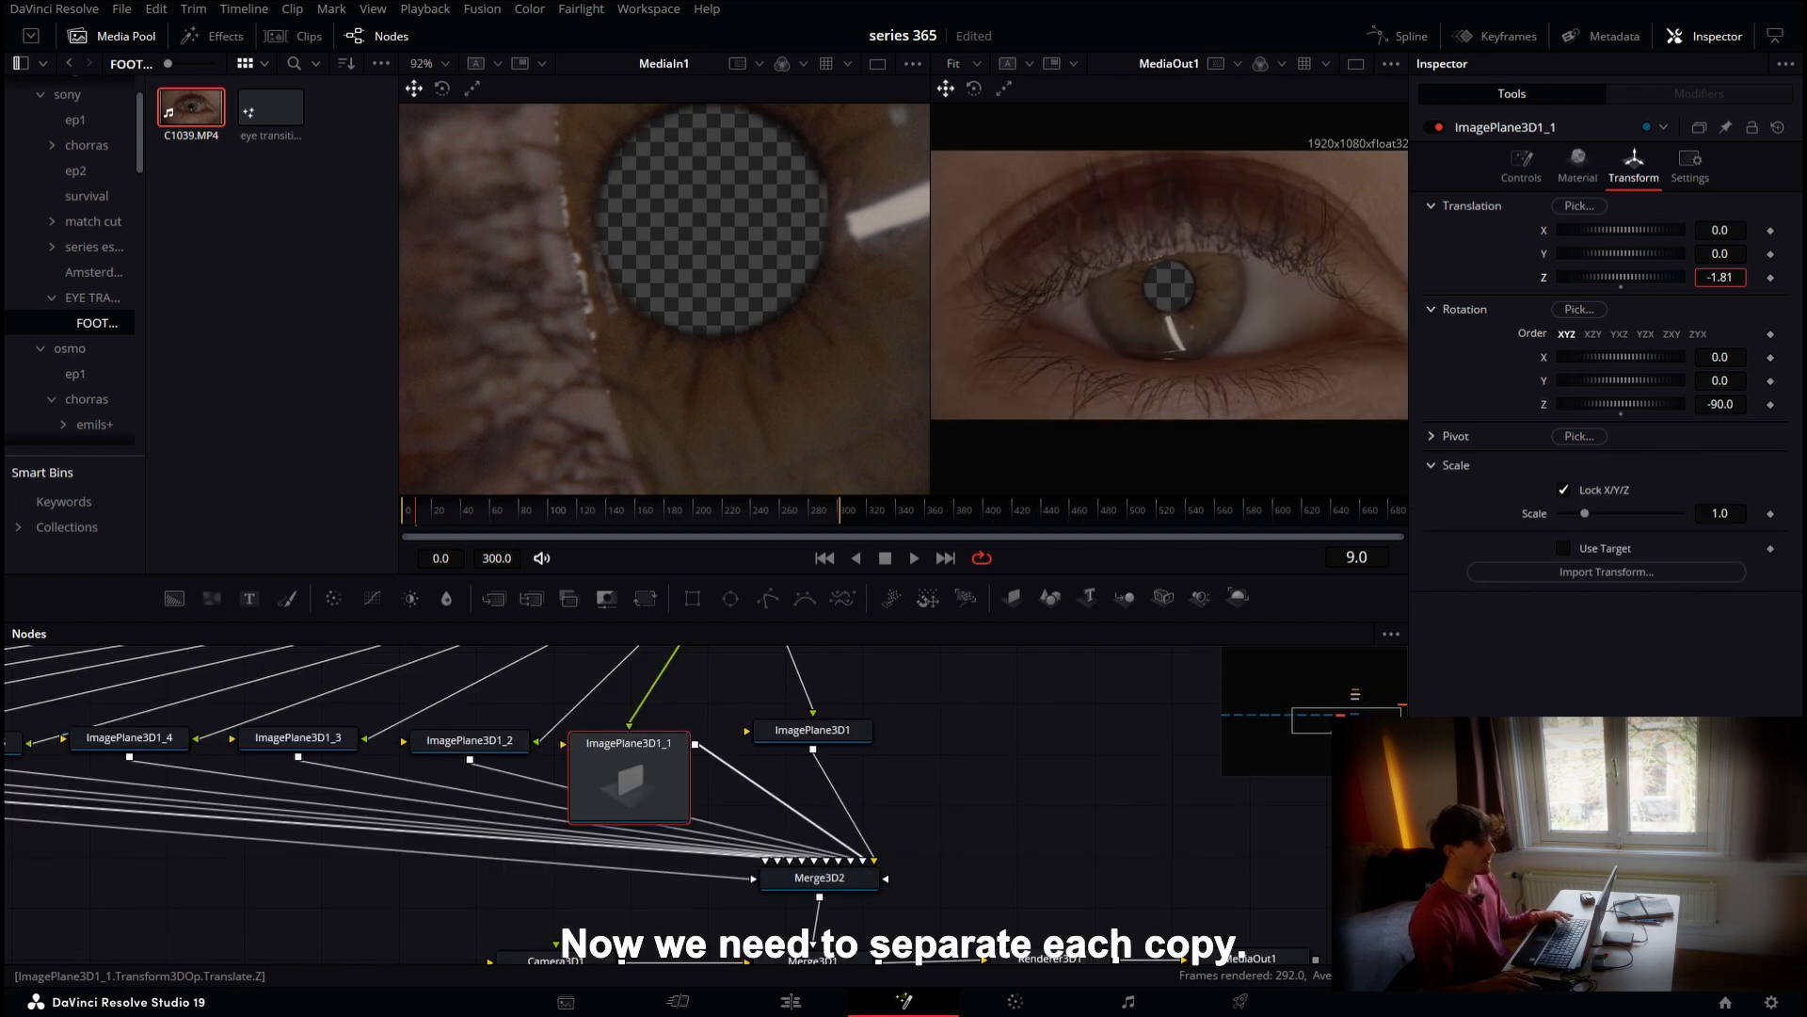
# Space the image plane copies along Z in -1.8 steps, setting the last copy to -18
pyautogui.moveTo(1721, 278); pyautogui.dragTo(1717, 277)
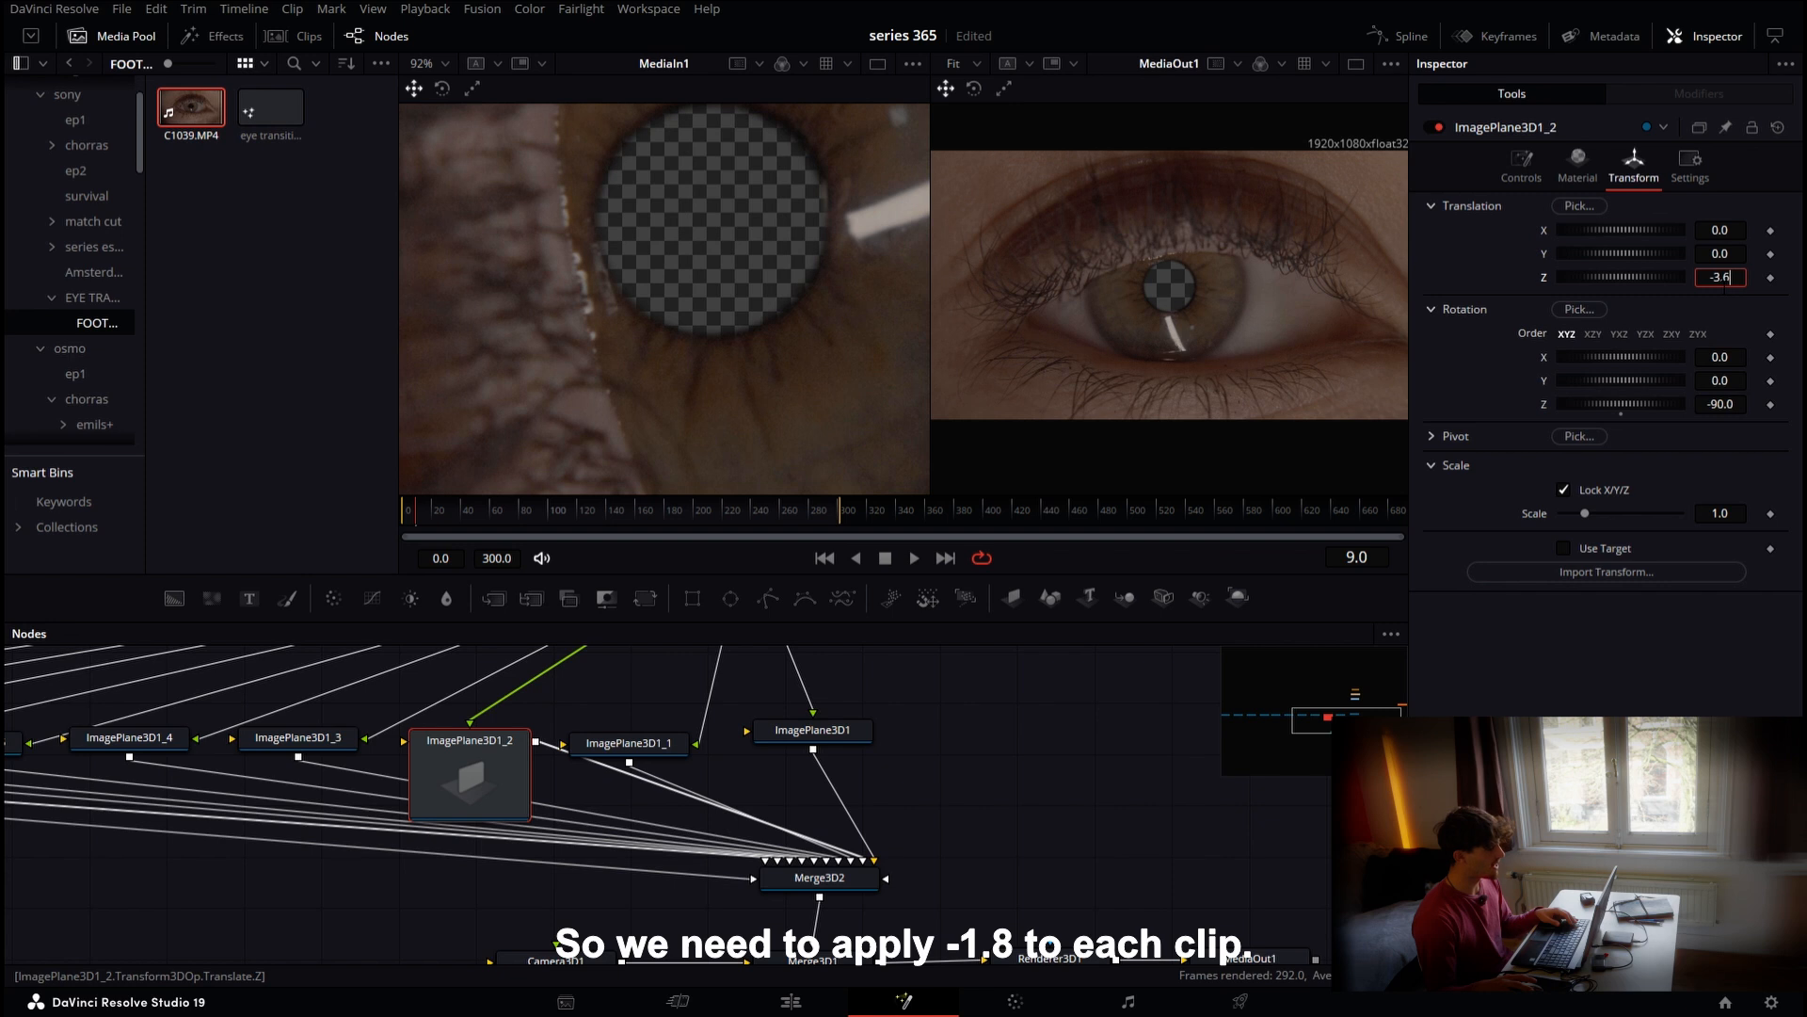
pyautogui.press('Return')
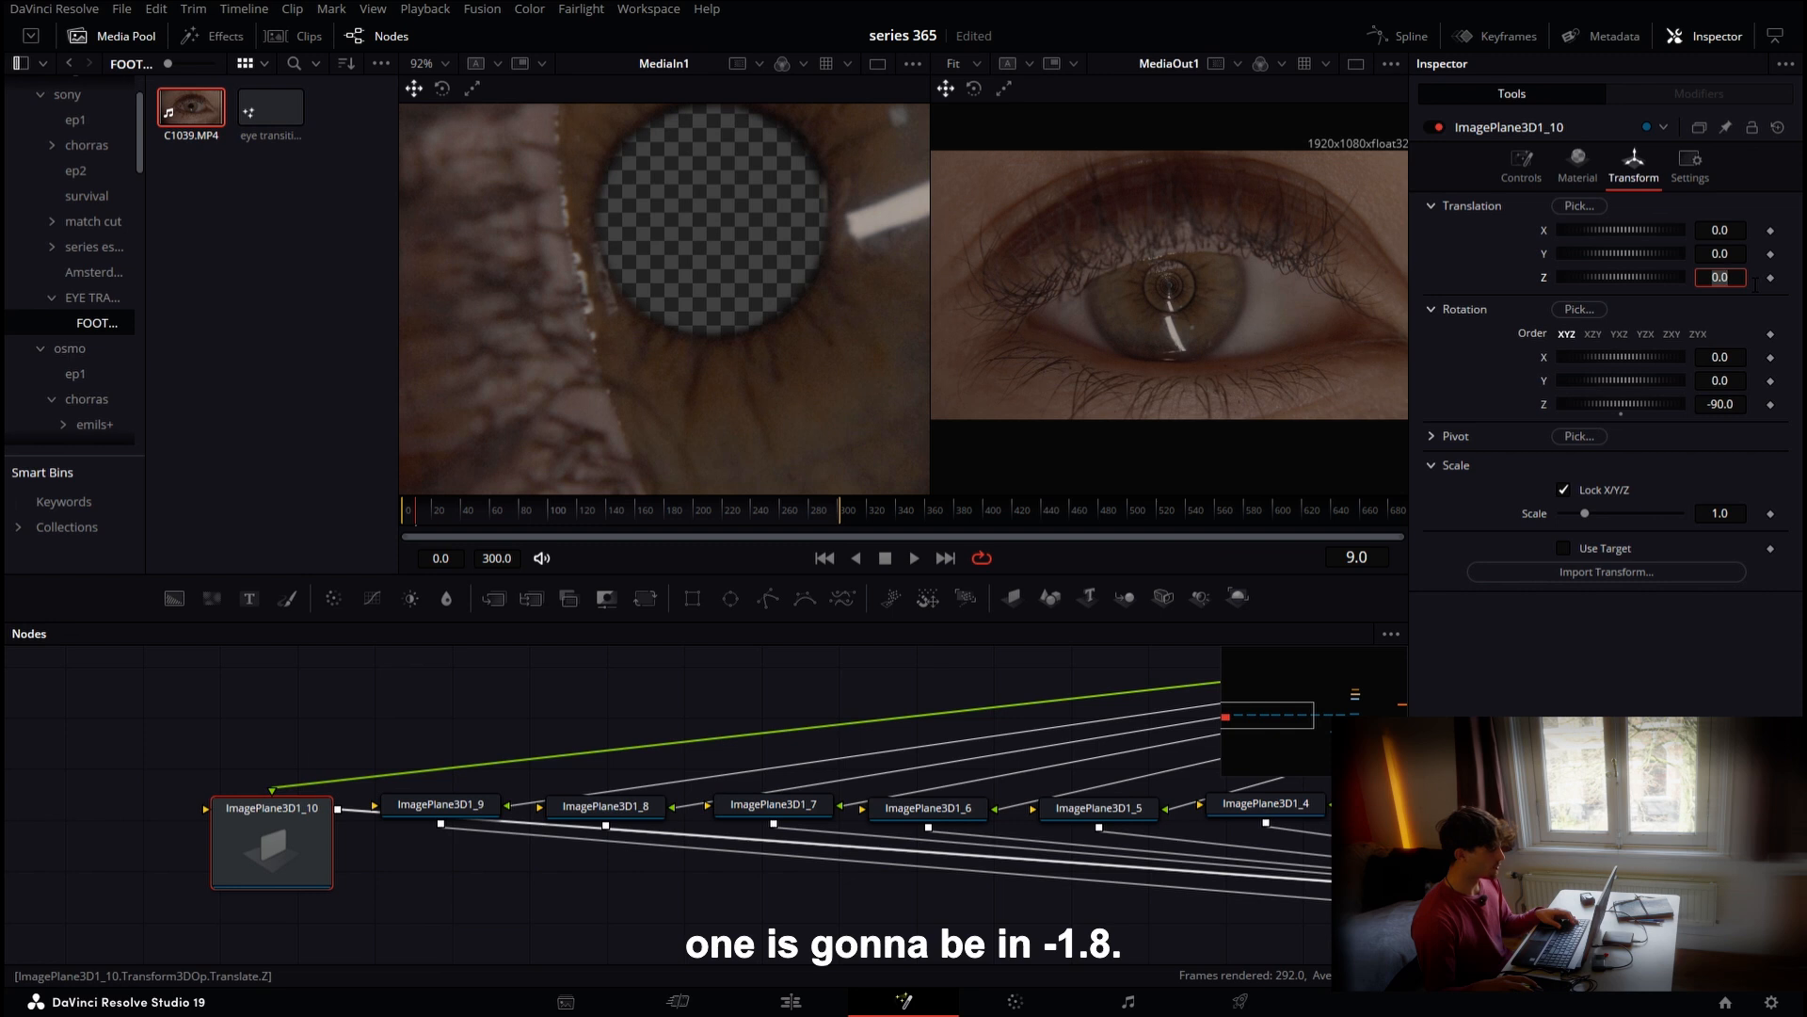
pyautogui.write('18')
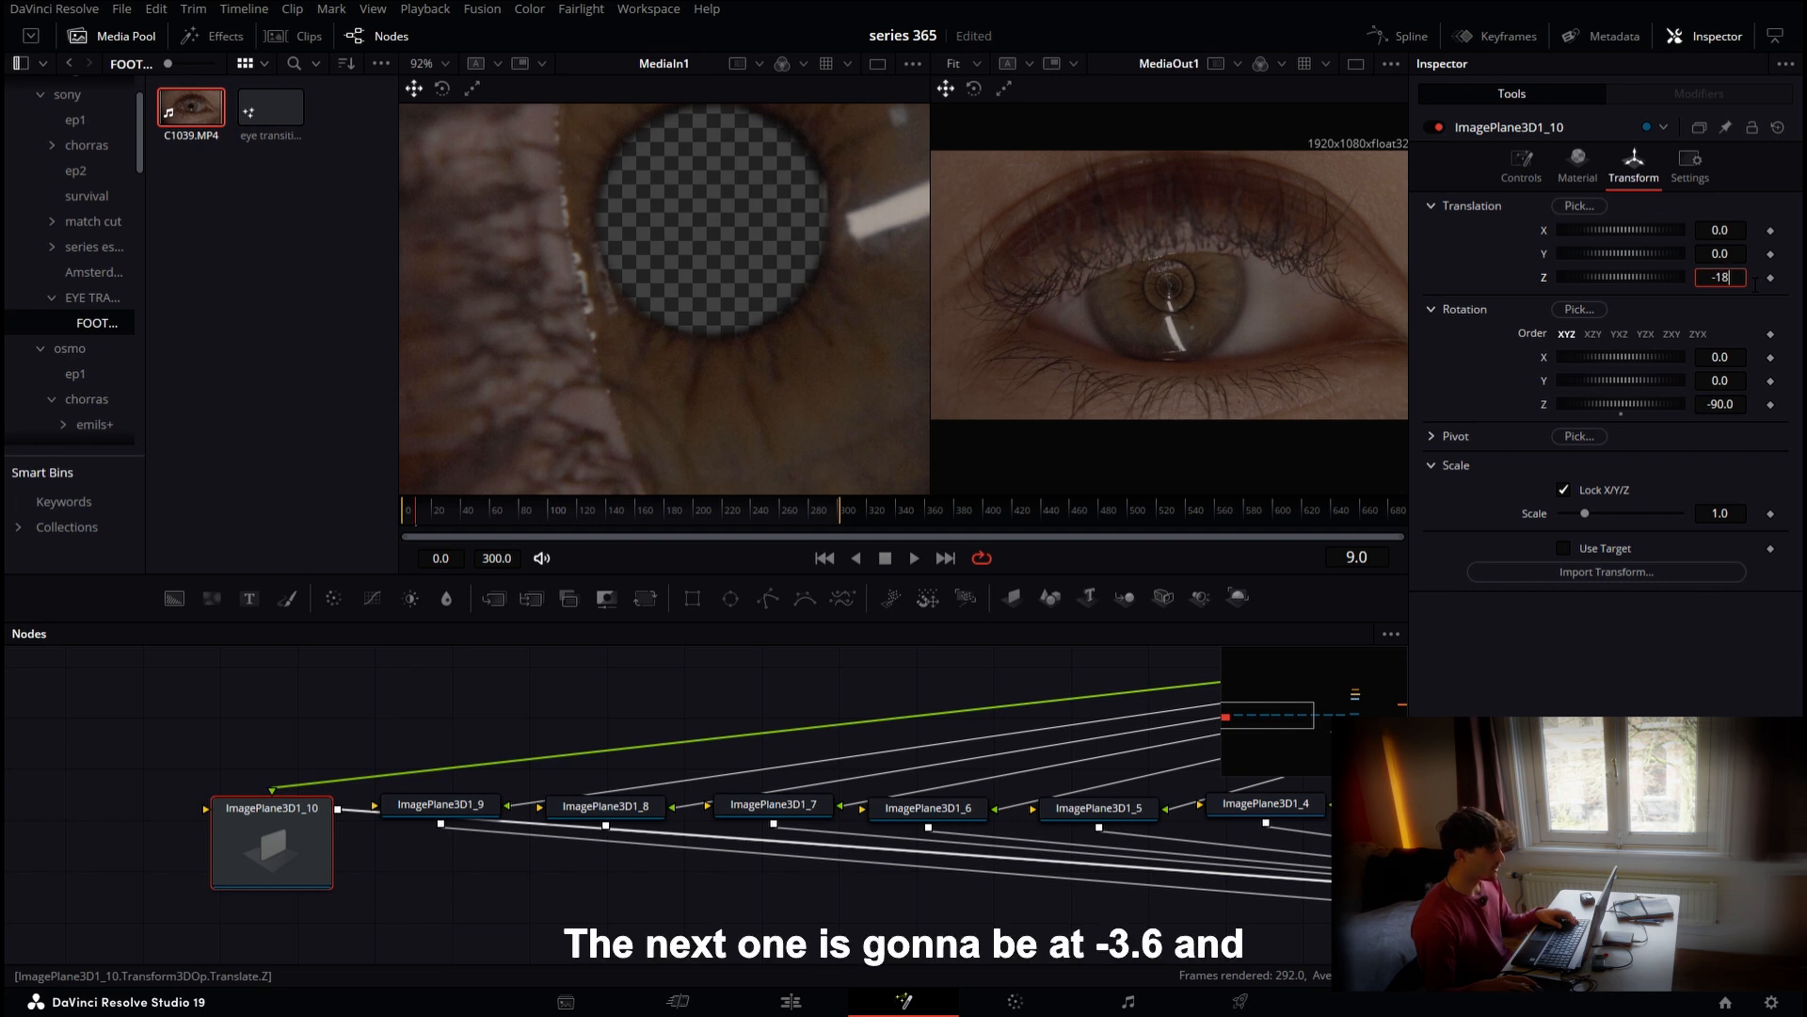
pyautogui.press('Tab')
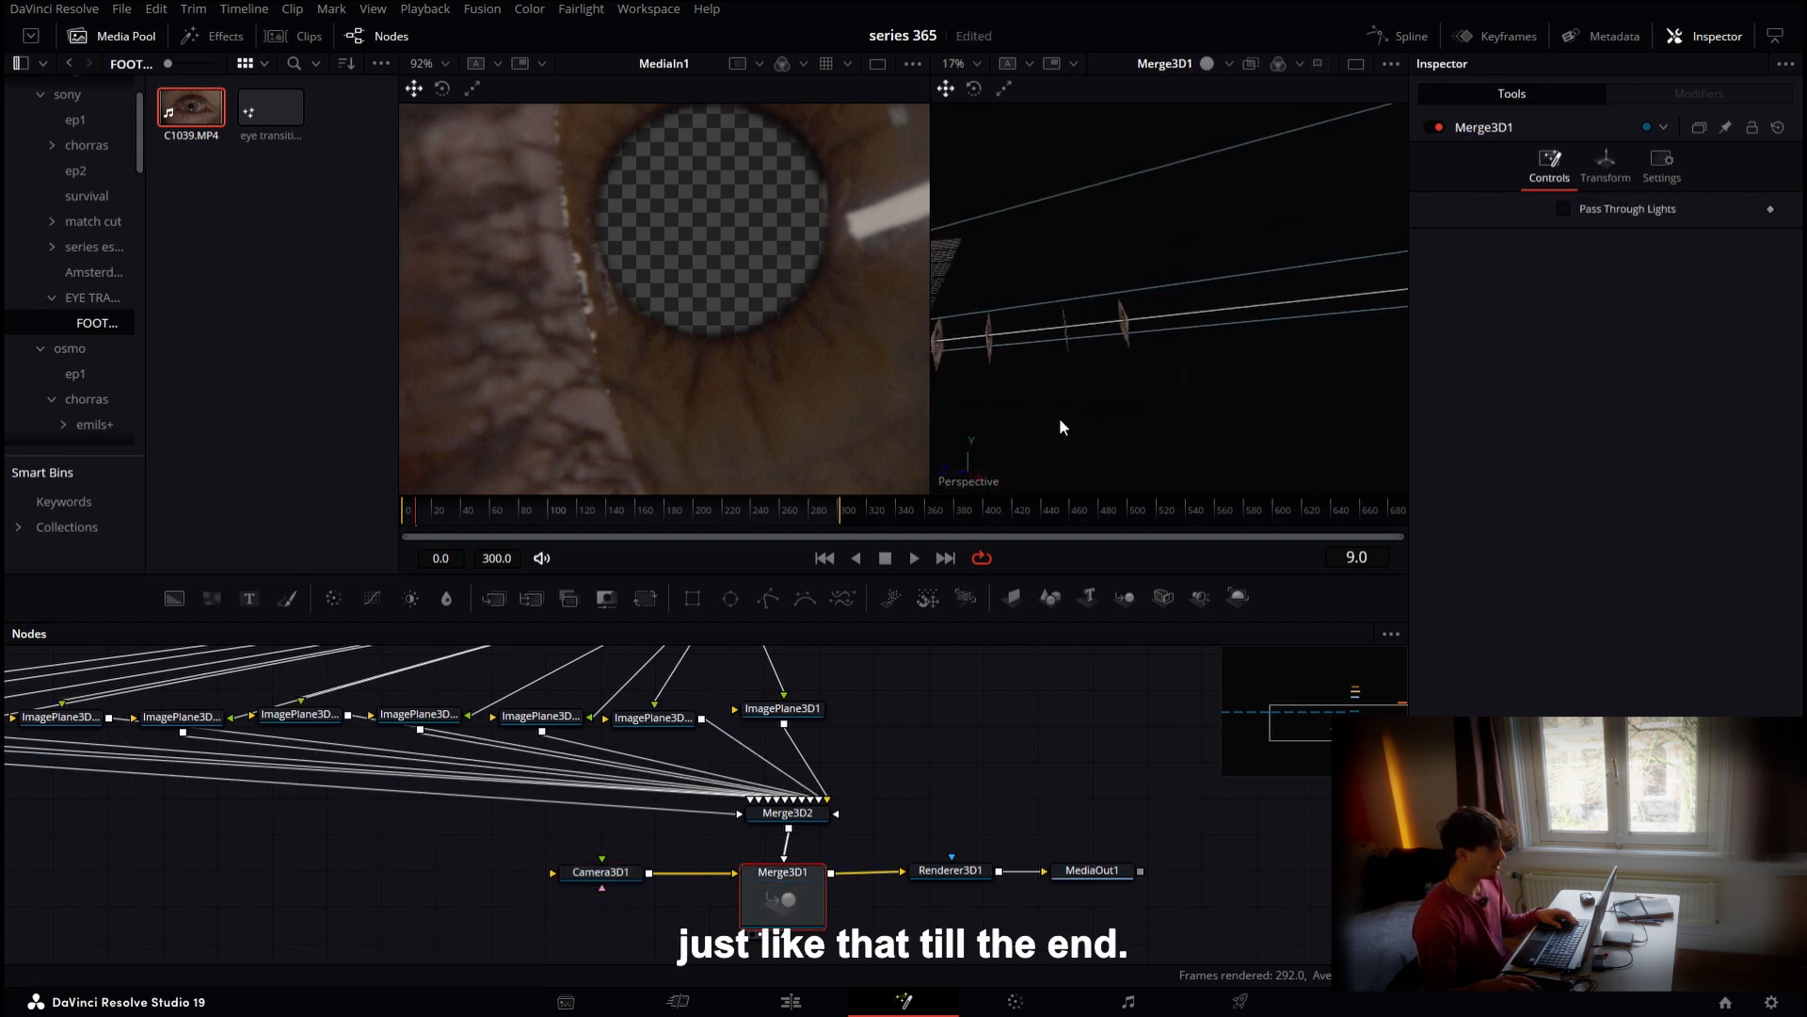
# Orbit the 3D view to inspect the spaced image planes and camera
pyautogui.moveTo(1060, 419); pyautogui.dragTo(1650, 363)
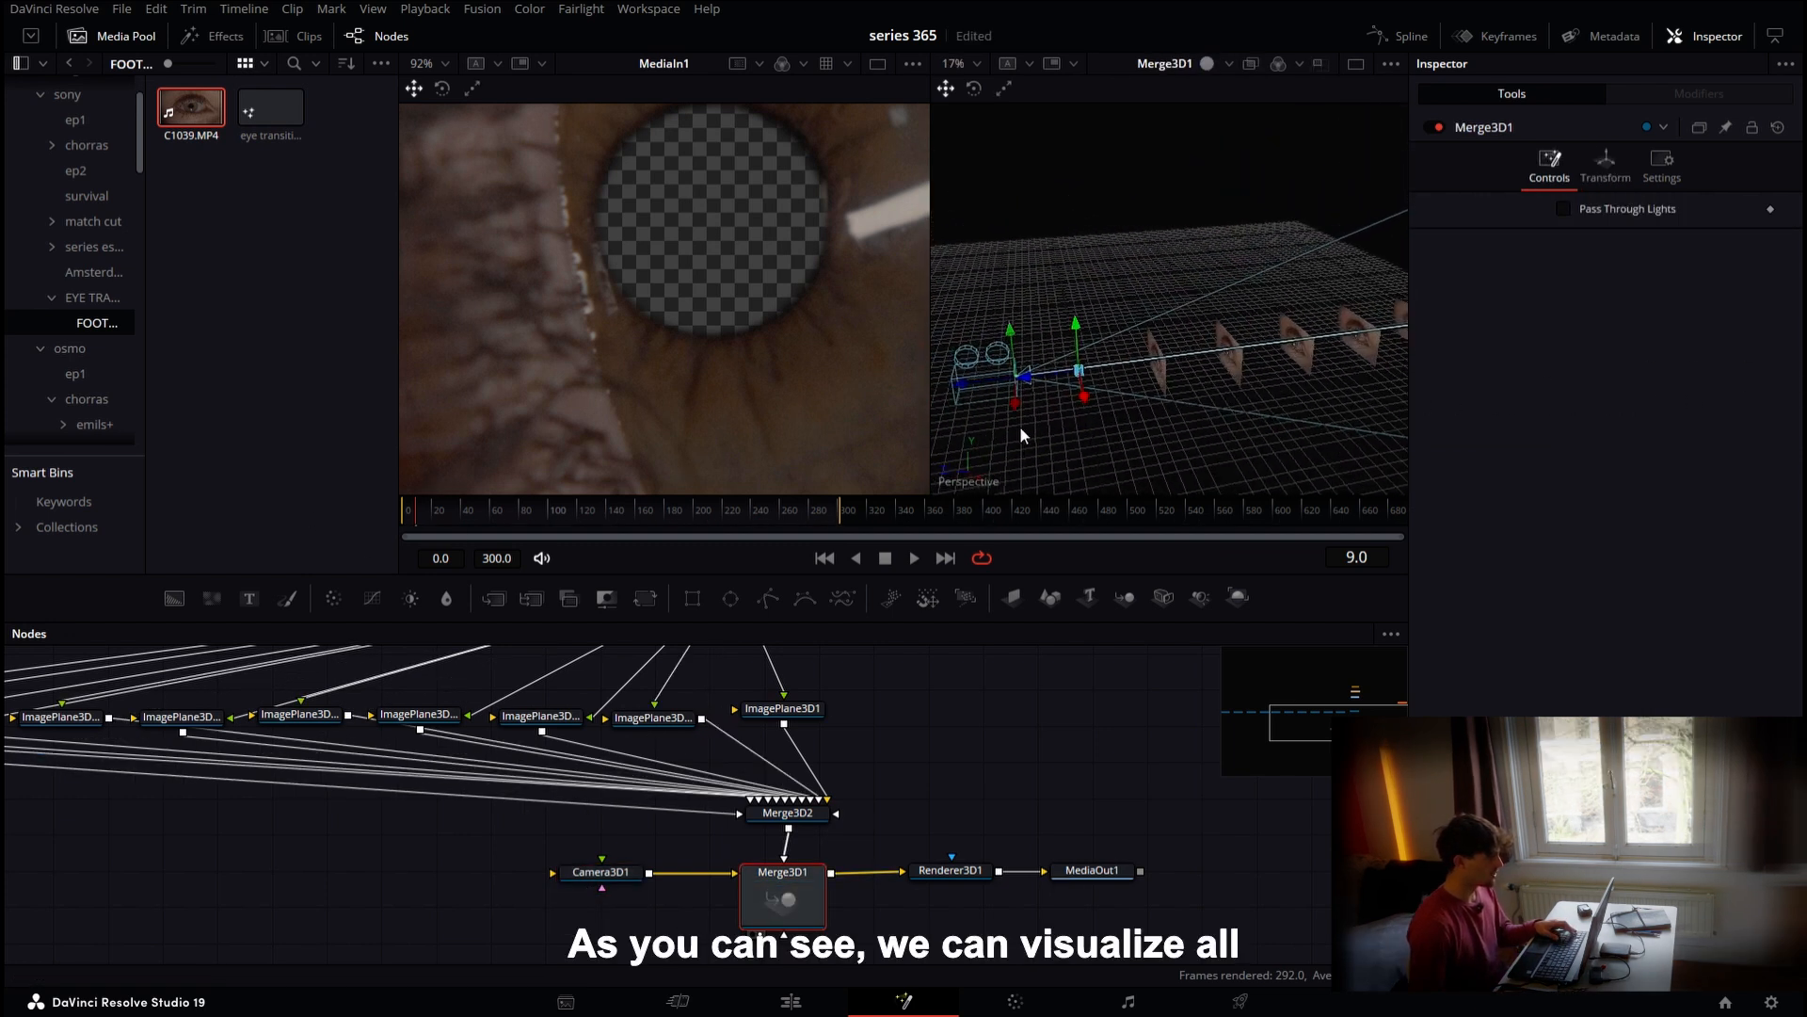
pyautogui.moveTo(1231, 378); pyautogui.dragTo(902, 473)
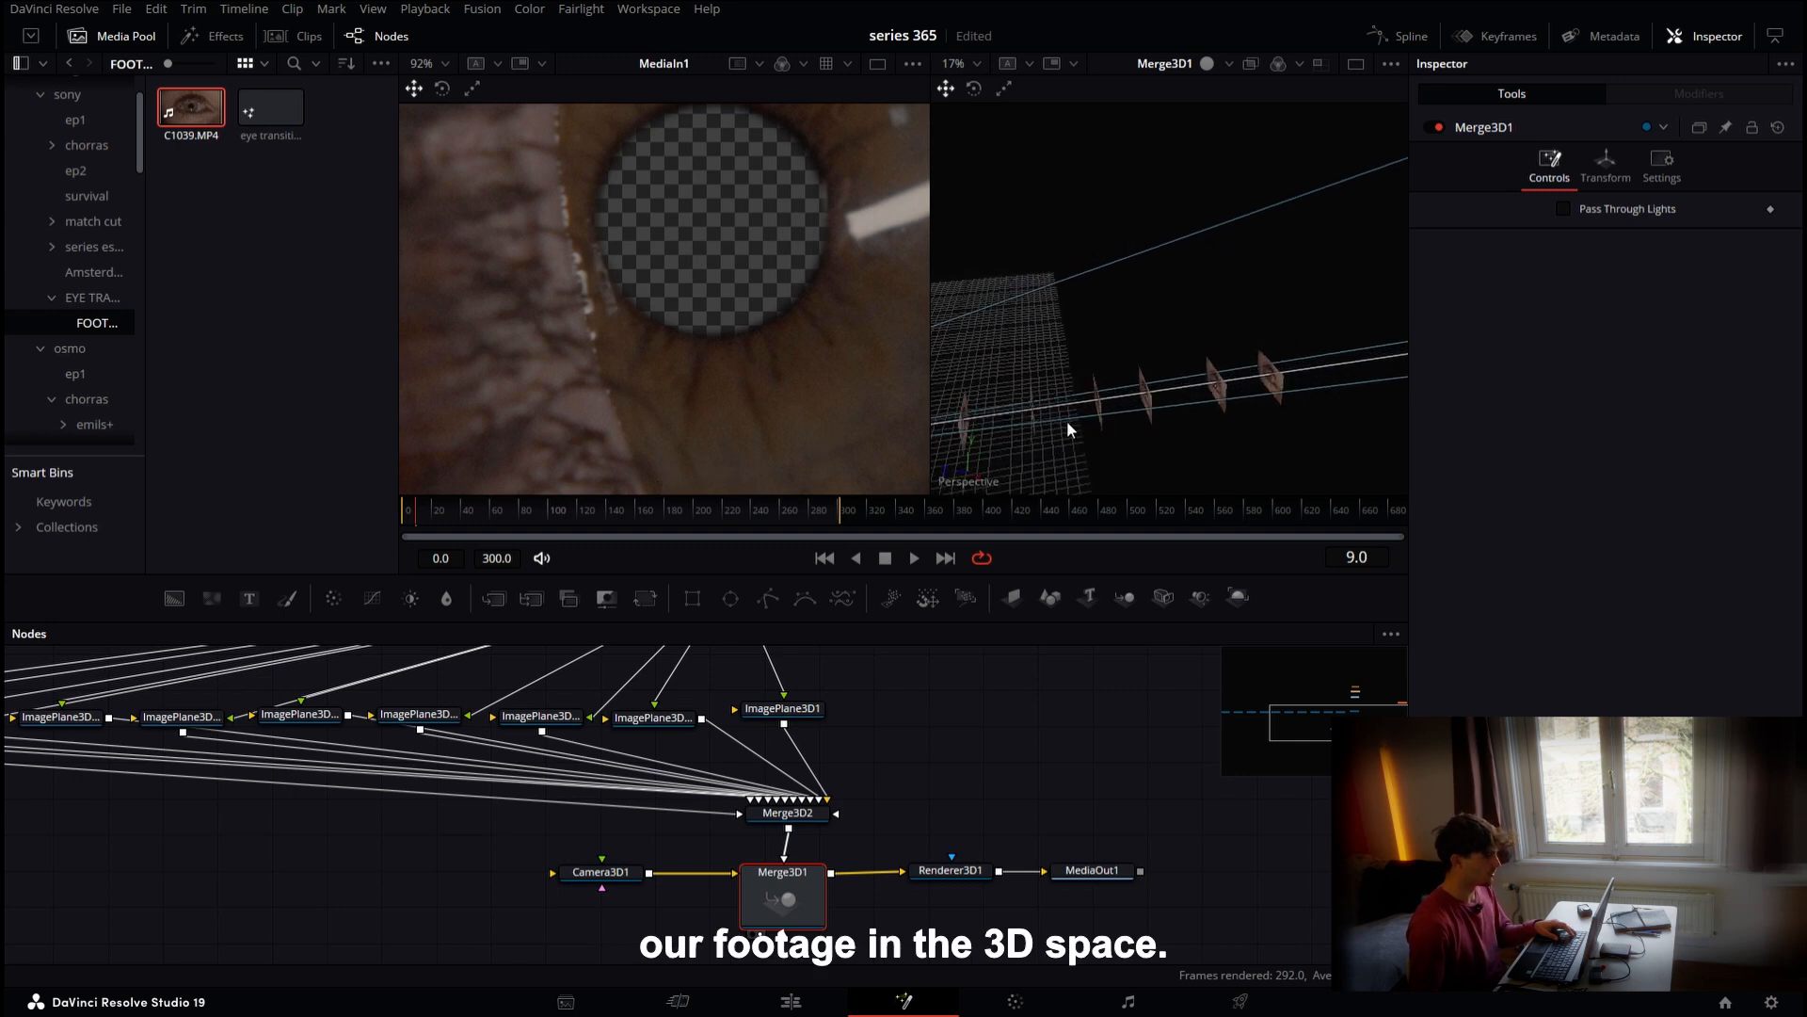
pyautogui.moveTo(1066, 420); pyautogui.dragTo(1205, 375)
pyautogui.moveTo(1041, 377); pyautogui.dragTo(1165, 433)
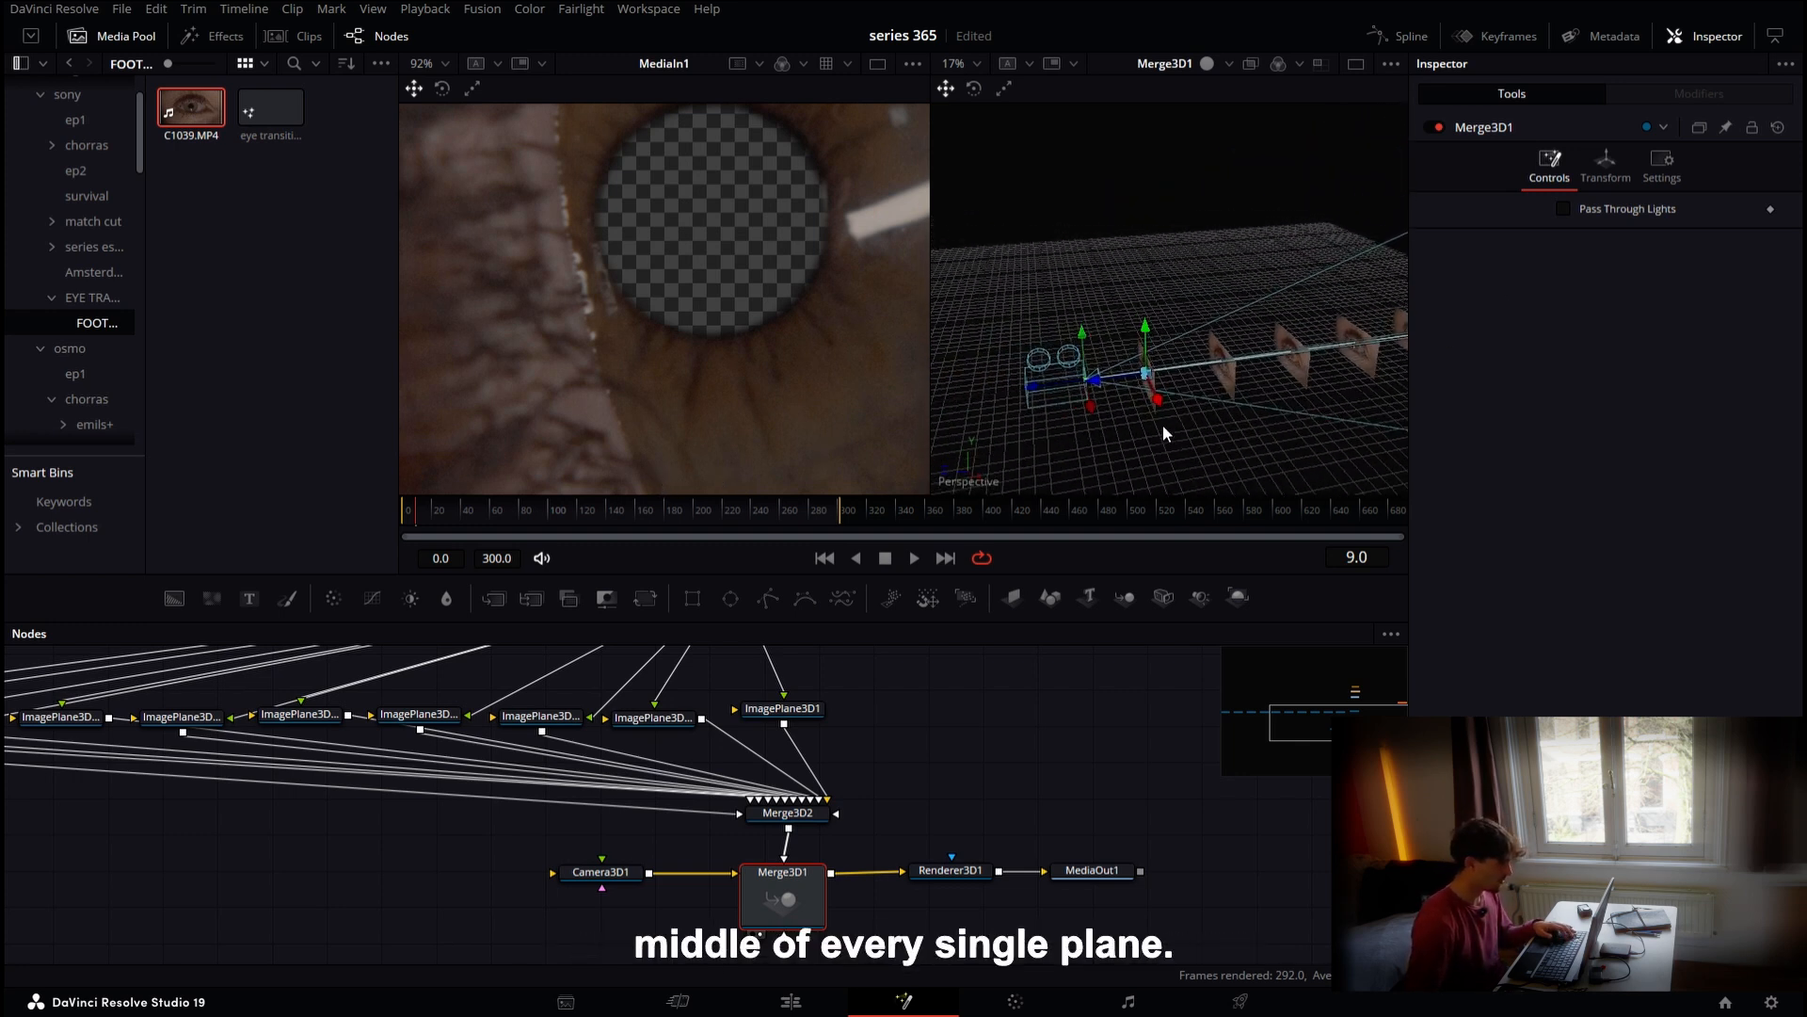
pyautogui.scroll(5, 855, 783)
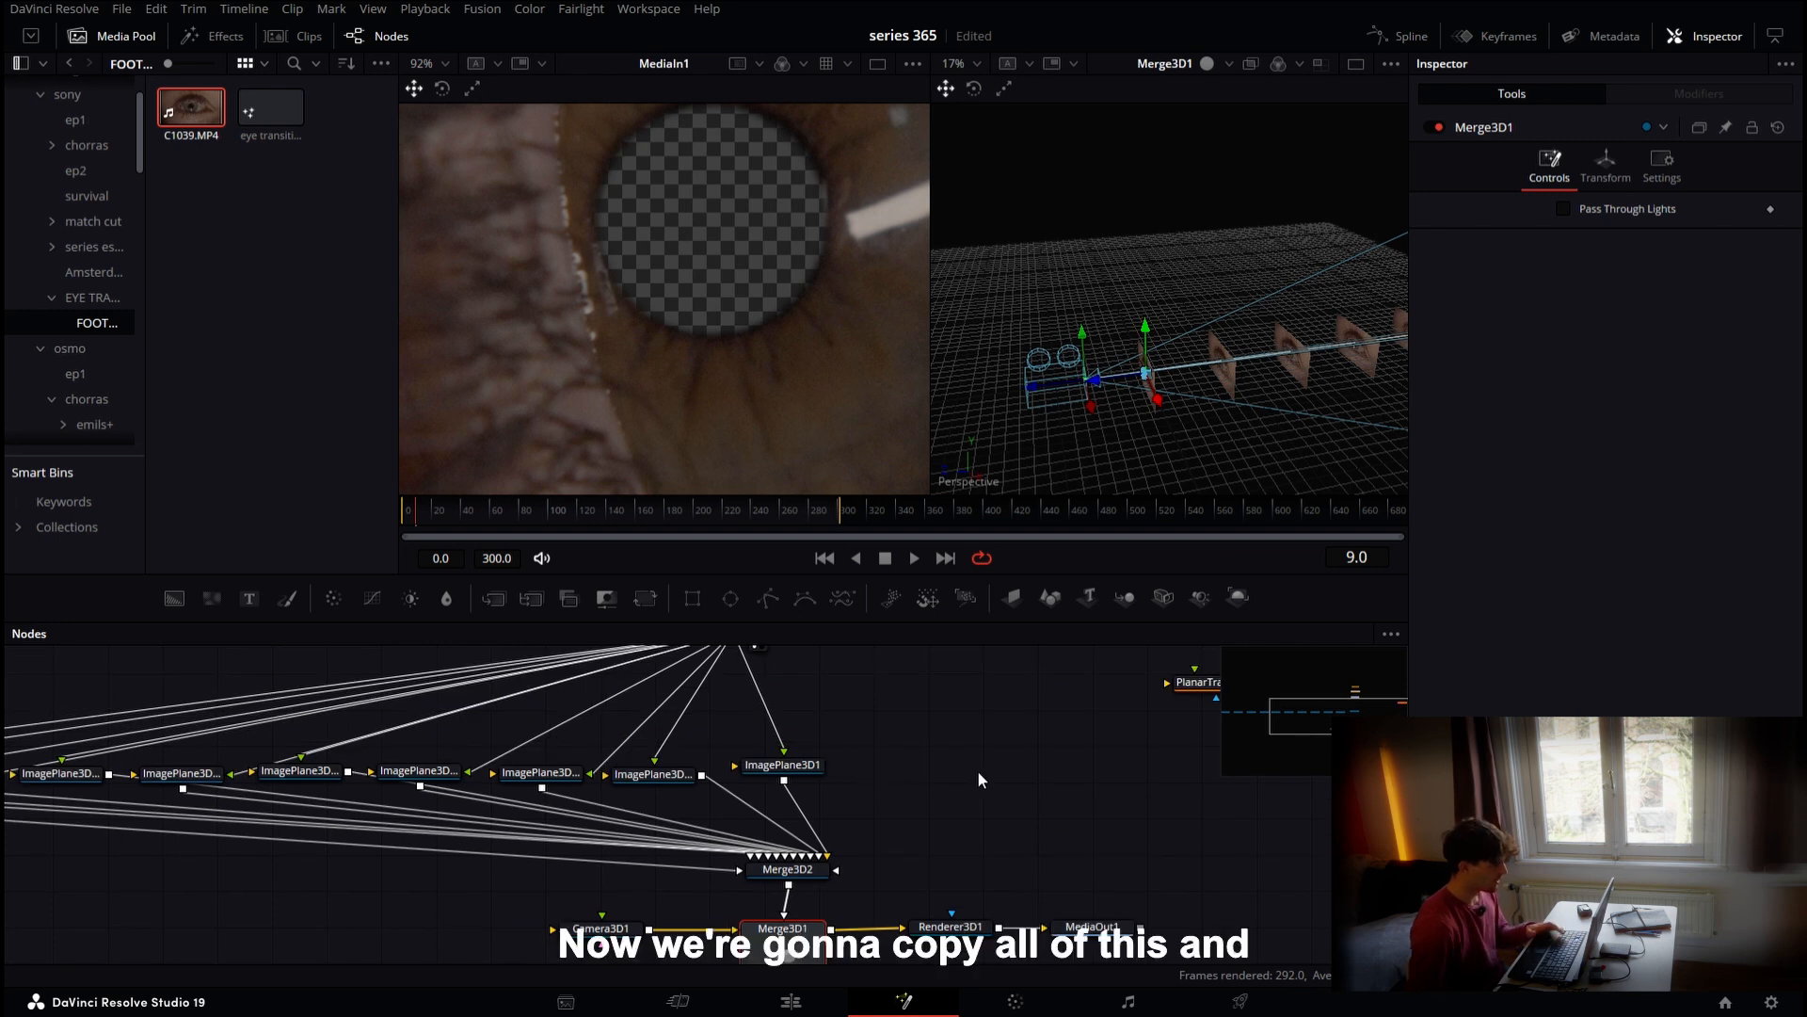
# Copy the Ellipse1, PlanarTransform1 and MediaIn1 nodes and paste a duplicate chain
pyautogui.click(891, 660)
pyautogui.moveTo(890, 658); pyautogui.dragTo(821, 815)
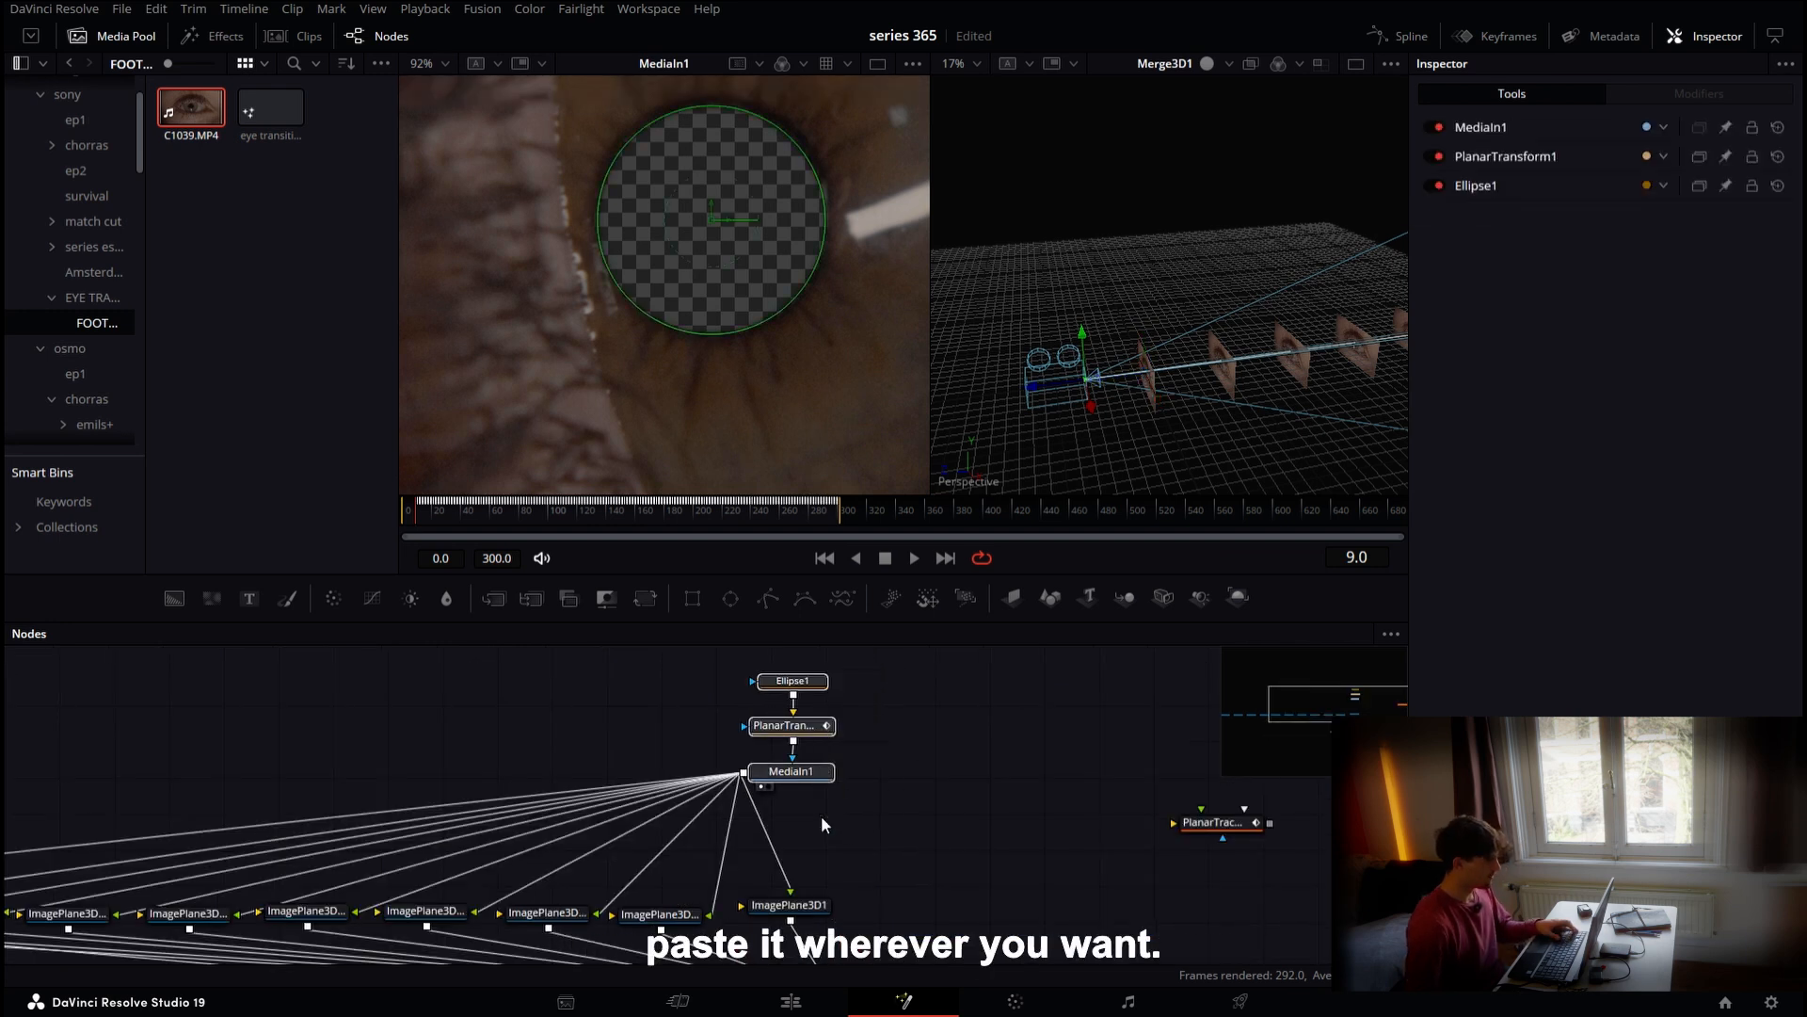
pyautogui.click(438, 863)
pyautogui.hotkey('ctrl', 'v')
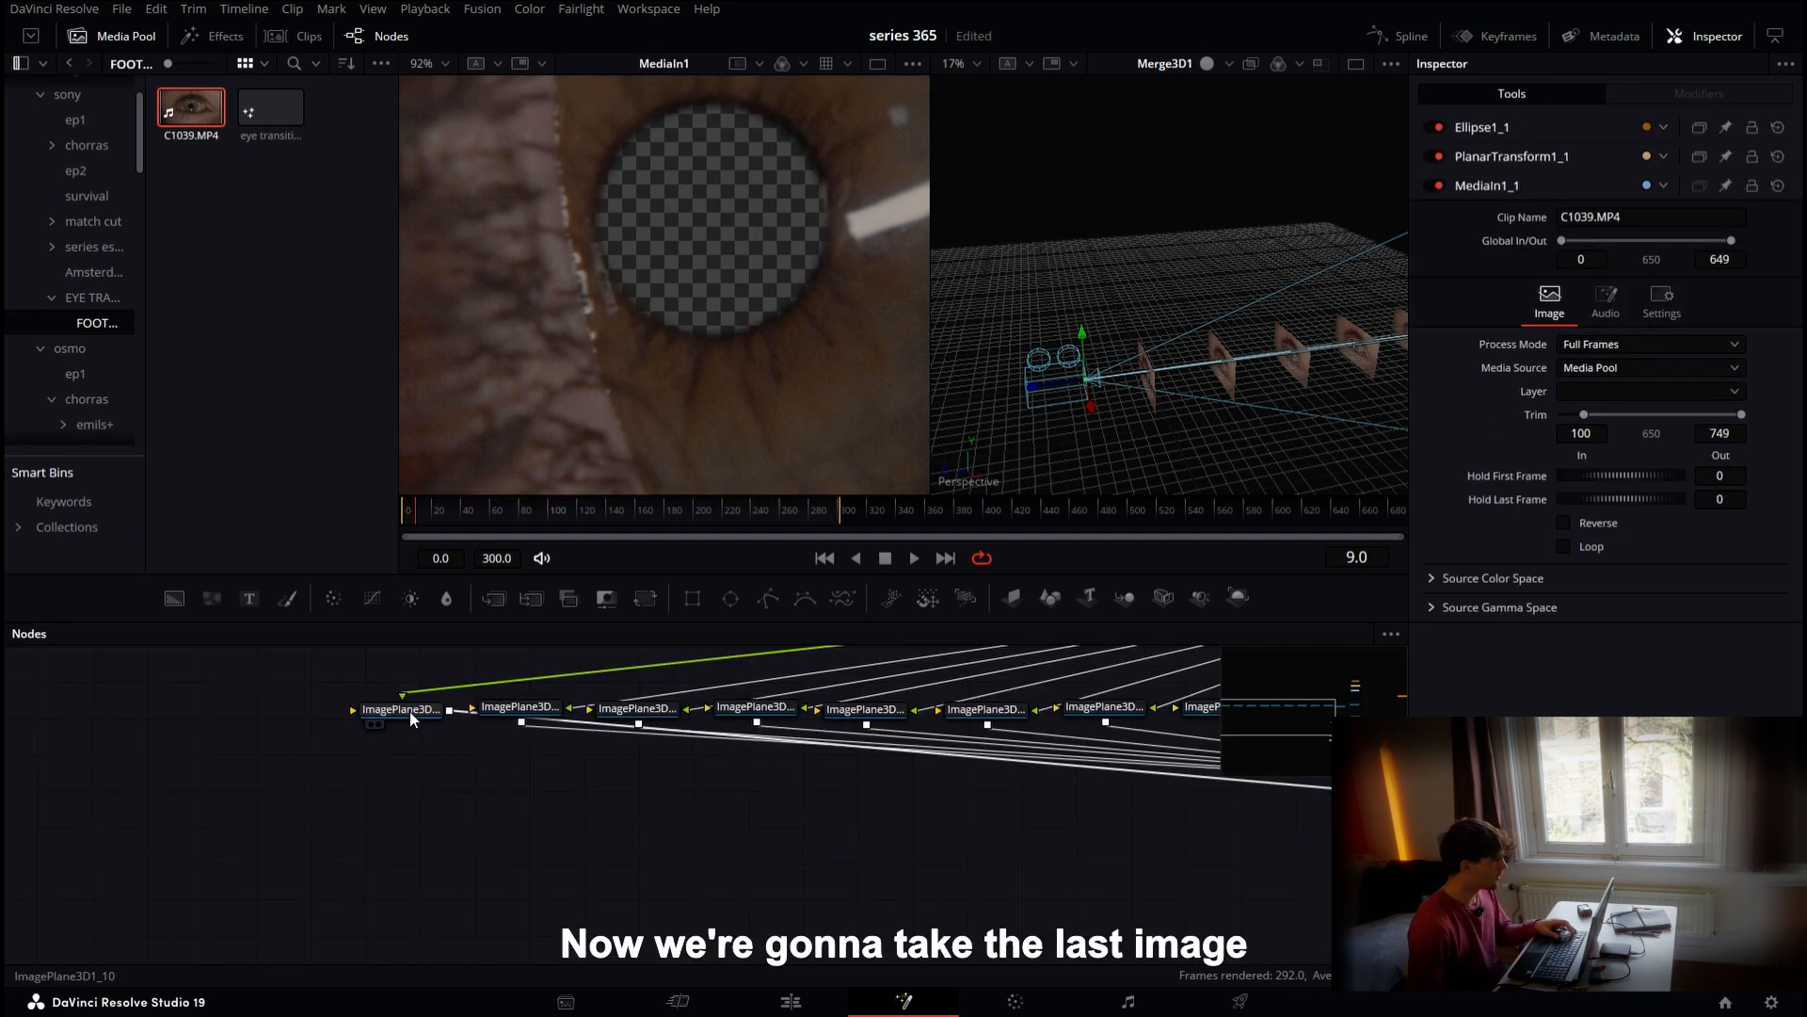
# Paste a copy of the last image plane below MediaIn1_1 and connect it to Merge3D2
pyautogui.click(410, 710)
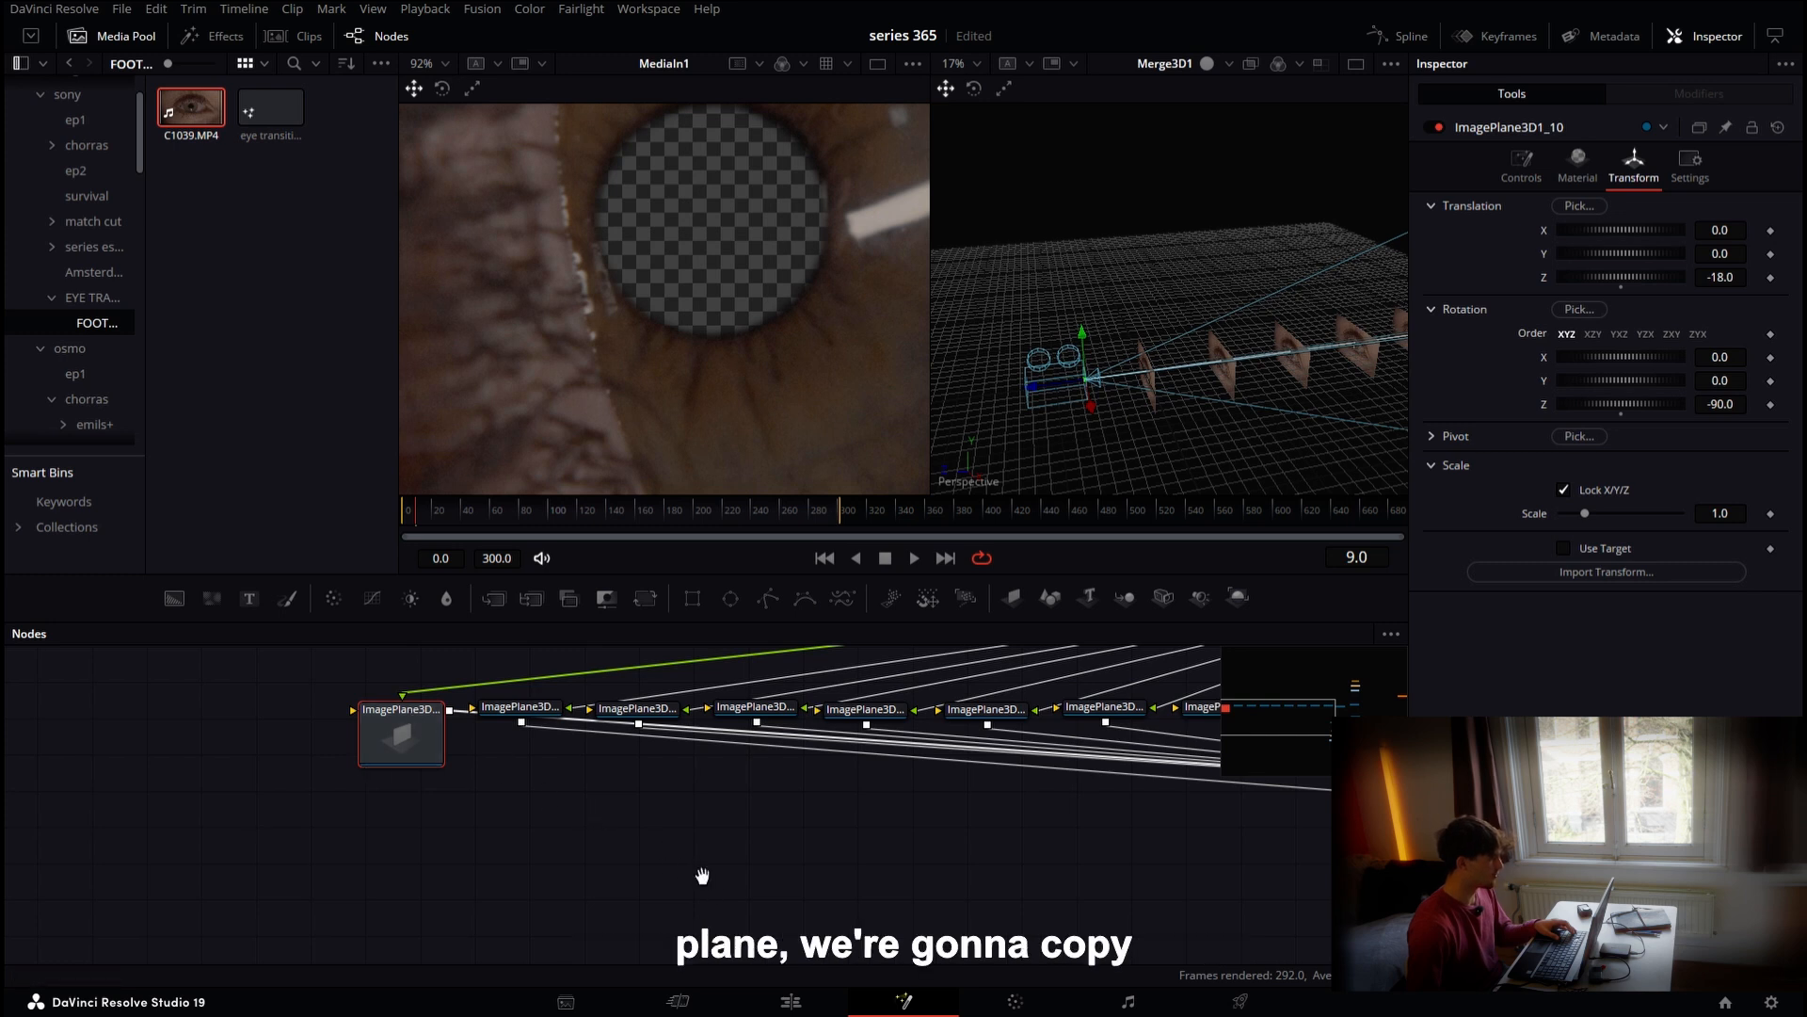
pyautogui.moveTo(43, 559); pyautogui.dragTo(58, 568)
pyautogui.moveTo(787, 922); pyautogui.dragTo(787, 940)
pyautogui.moveTo(857, 791); pyautogui.dragTo(783, 810)
pyautogui.hotkey('ctrl', 'v')
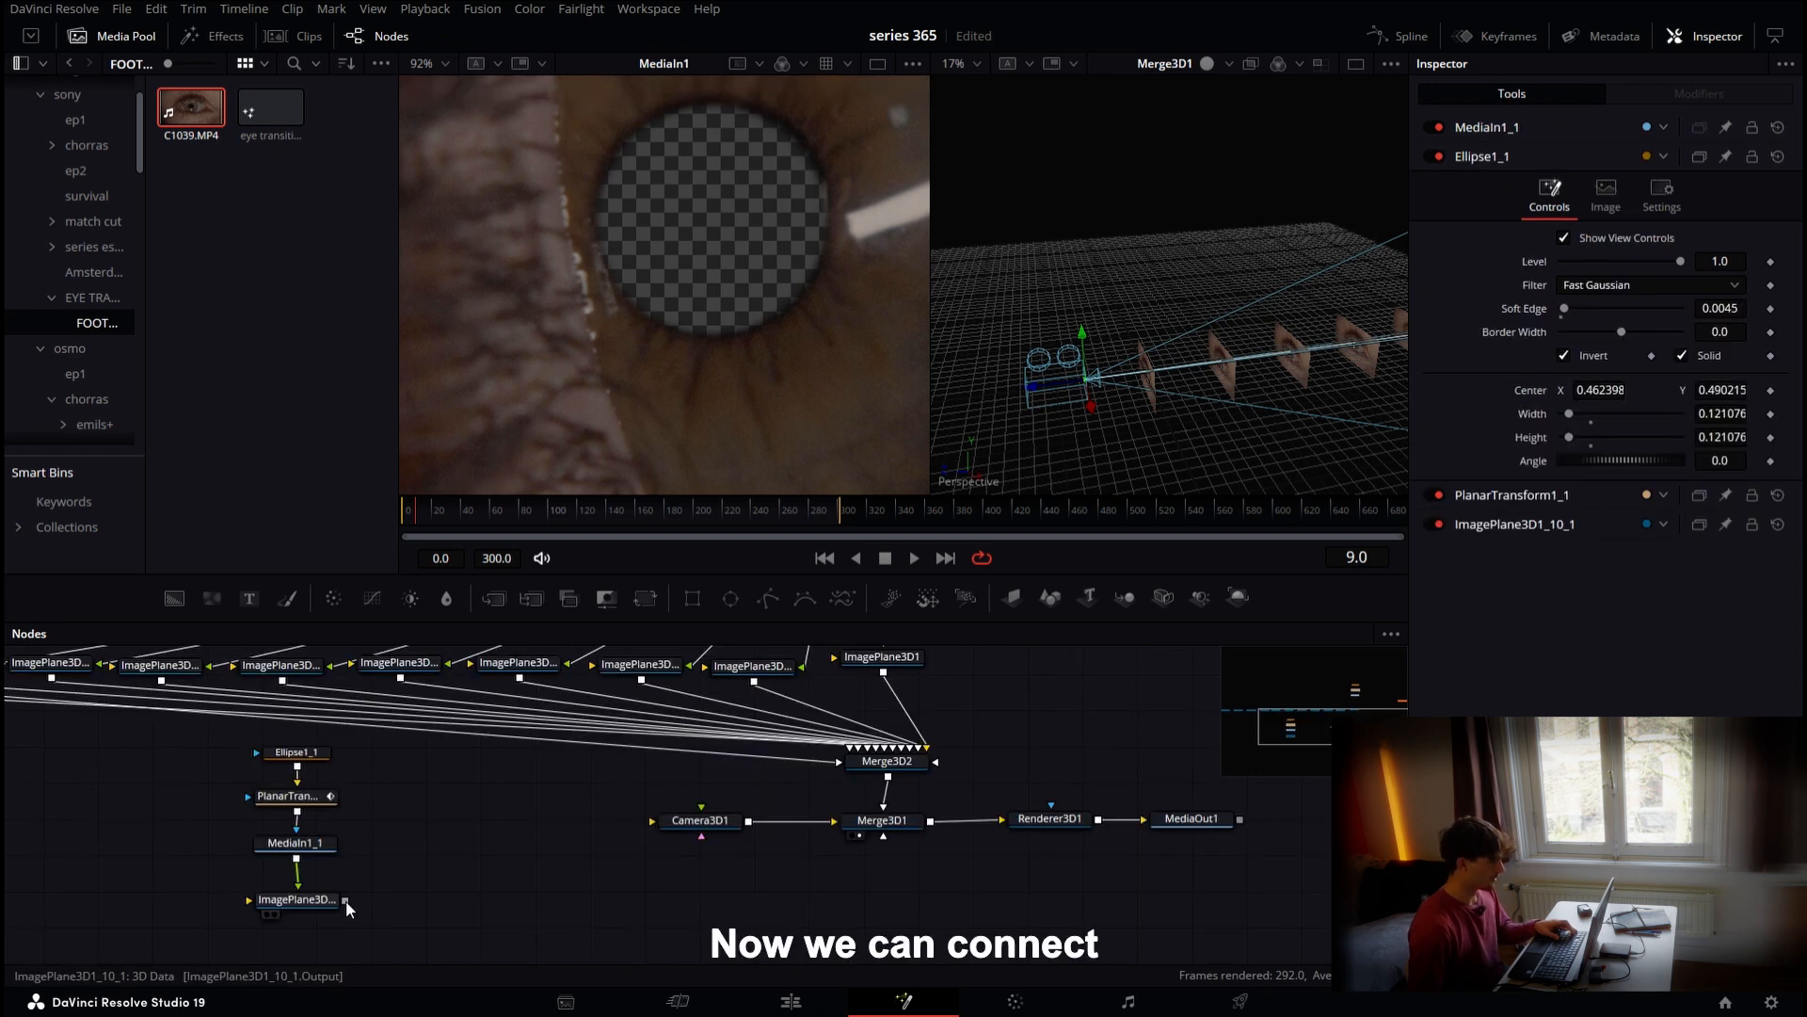
pyautogui.moveTo(347, 900); pyautogui.dragTo(900, 761)
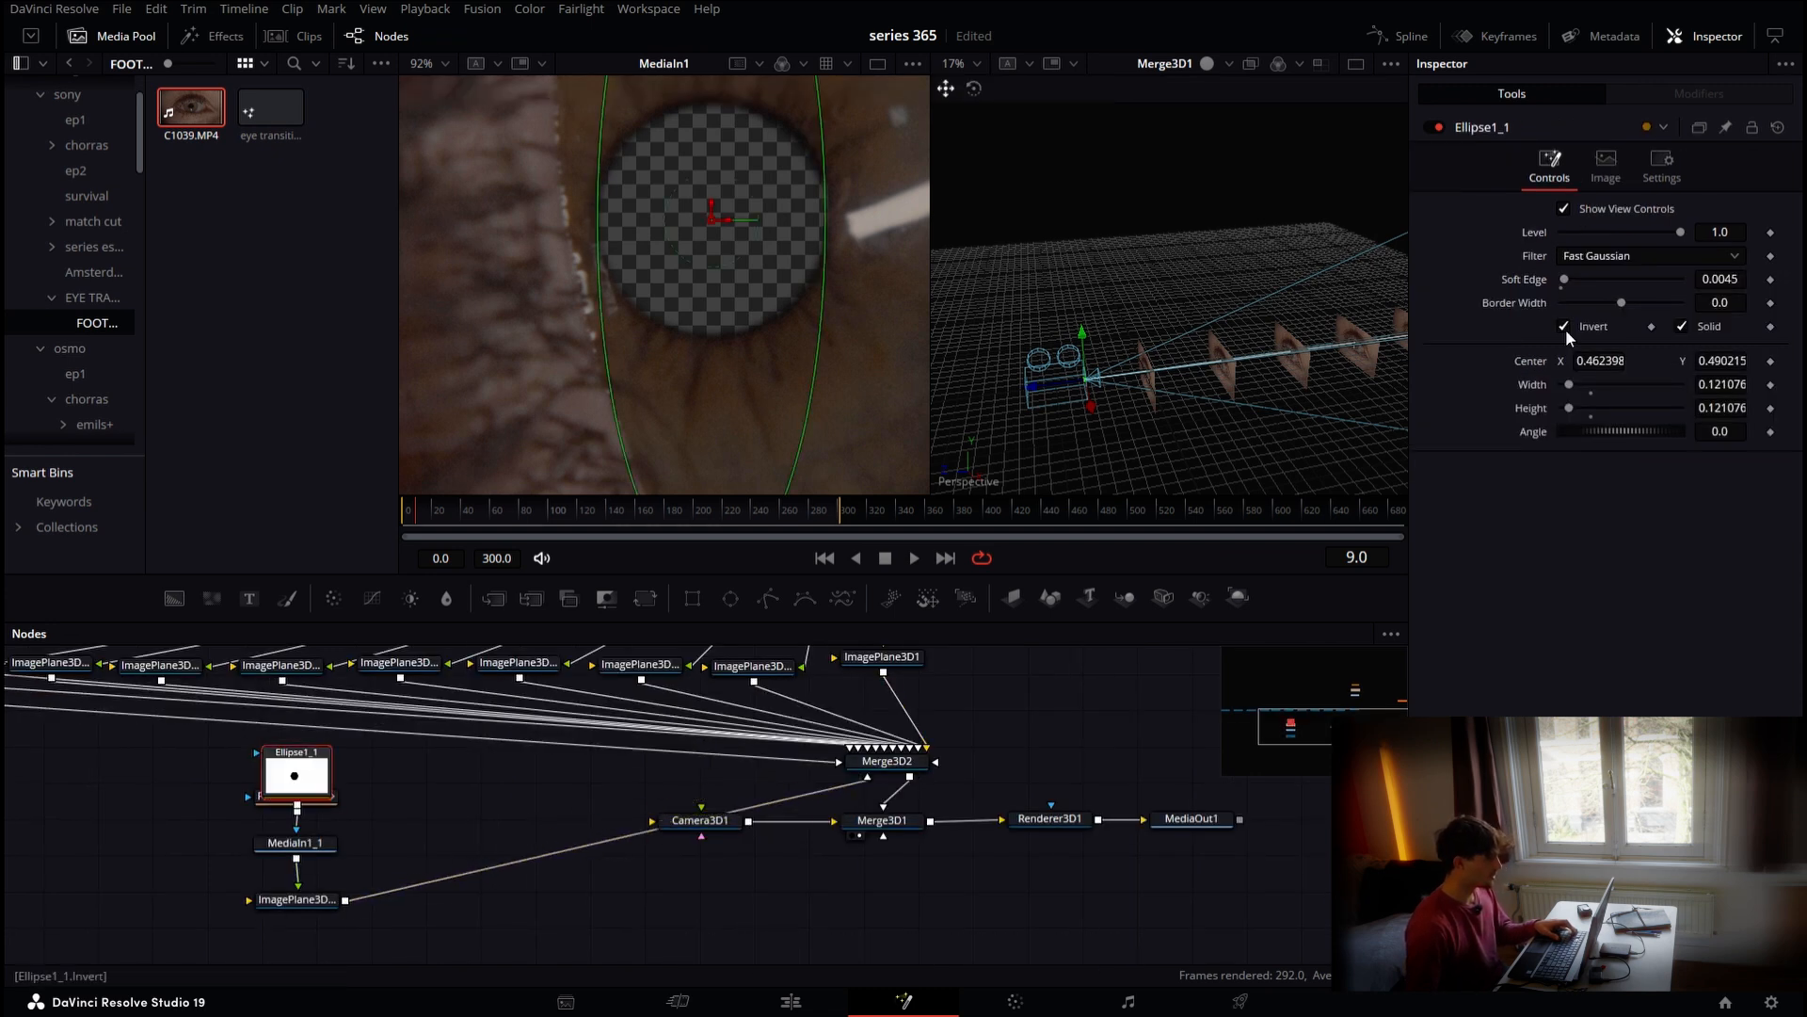
# Turn off Invert on the duplicated ellipse mask Ellipse1_1
pyautogui.click(1564, 327)
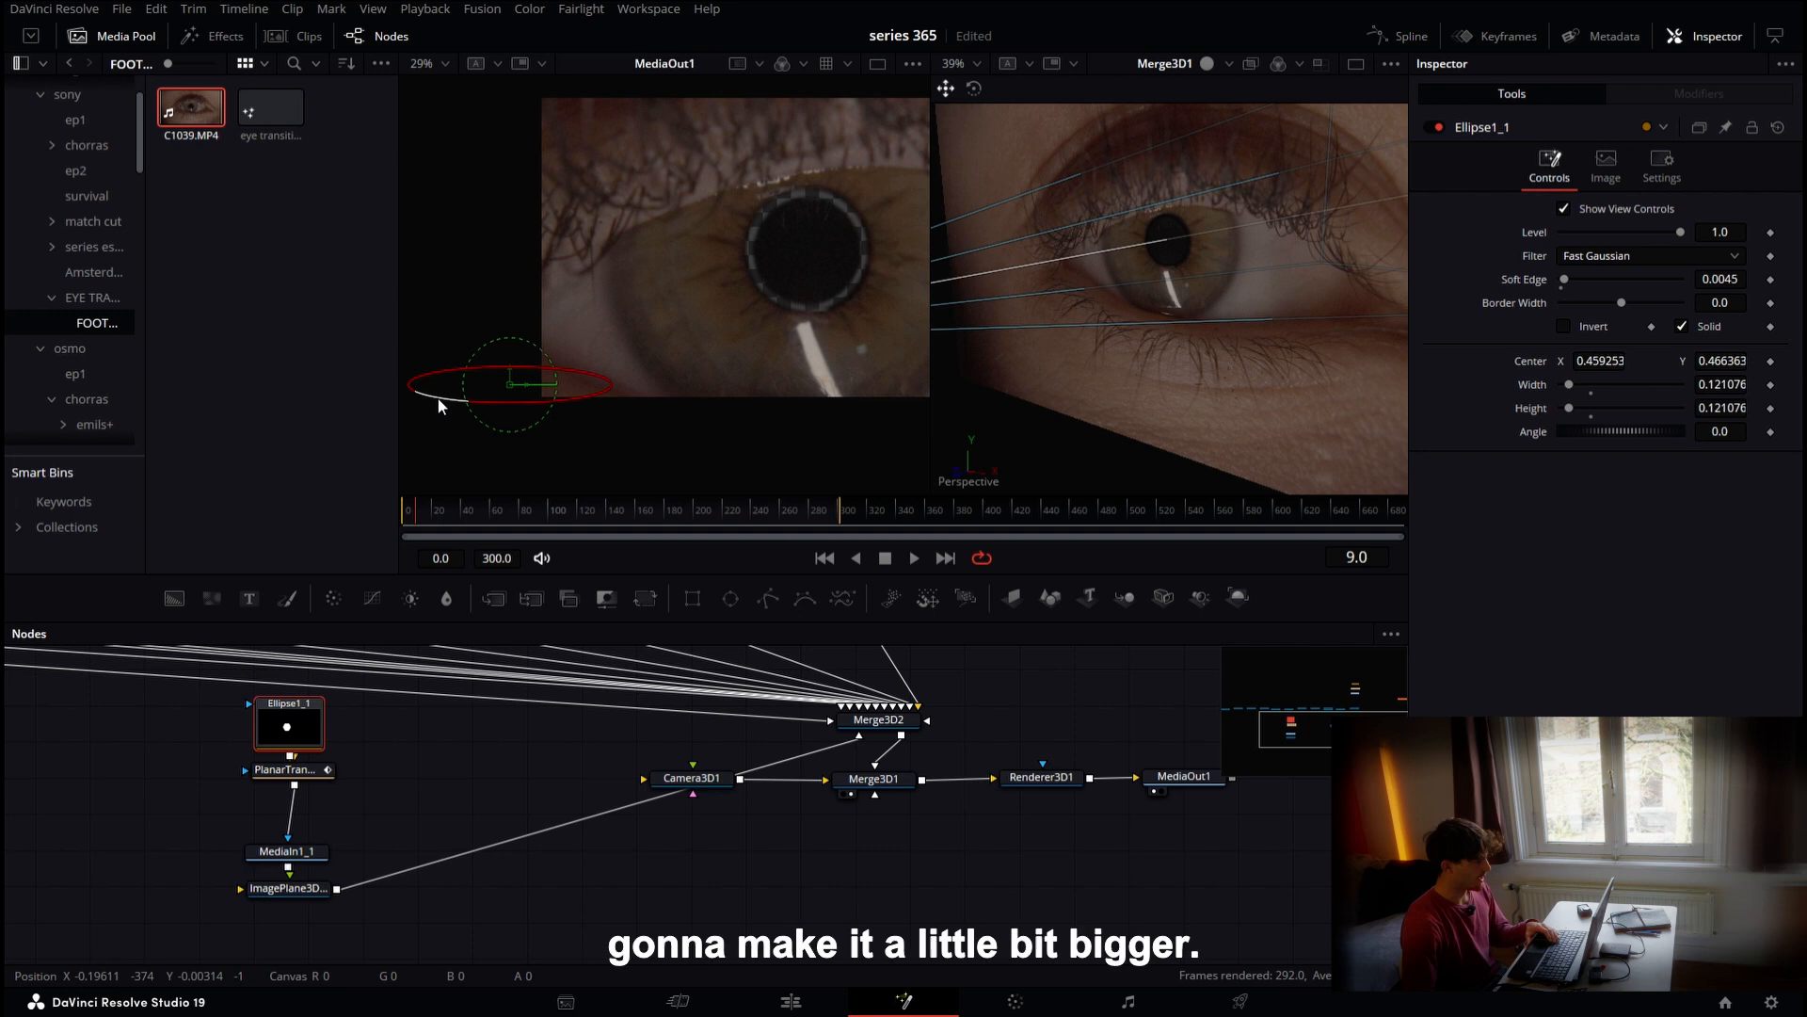
pyautogui.moveTo(438, 398); pyautogui.dragTo(426, 401)
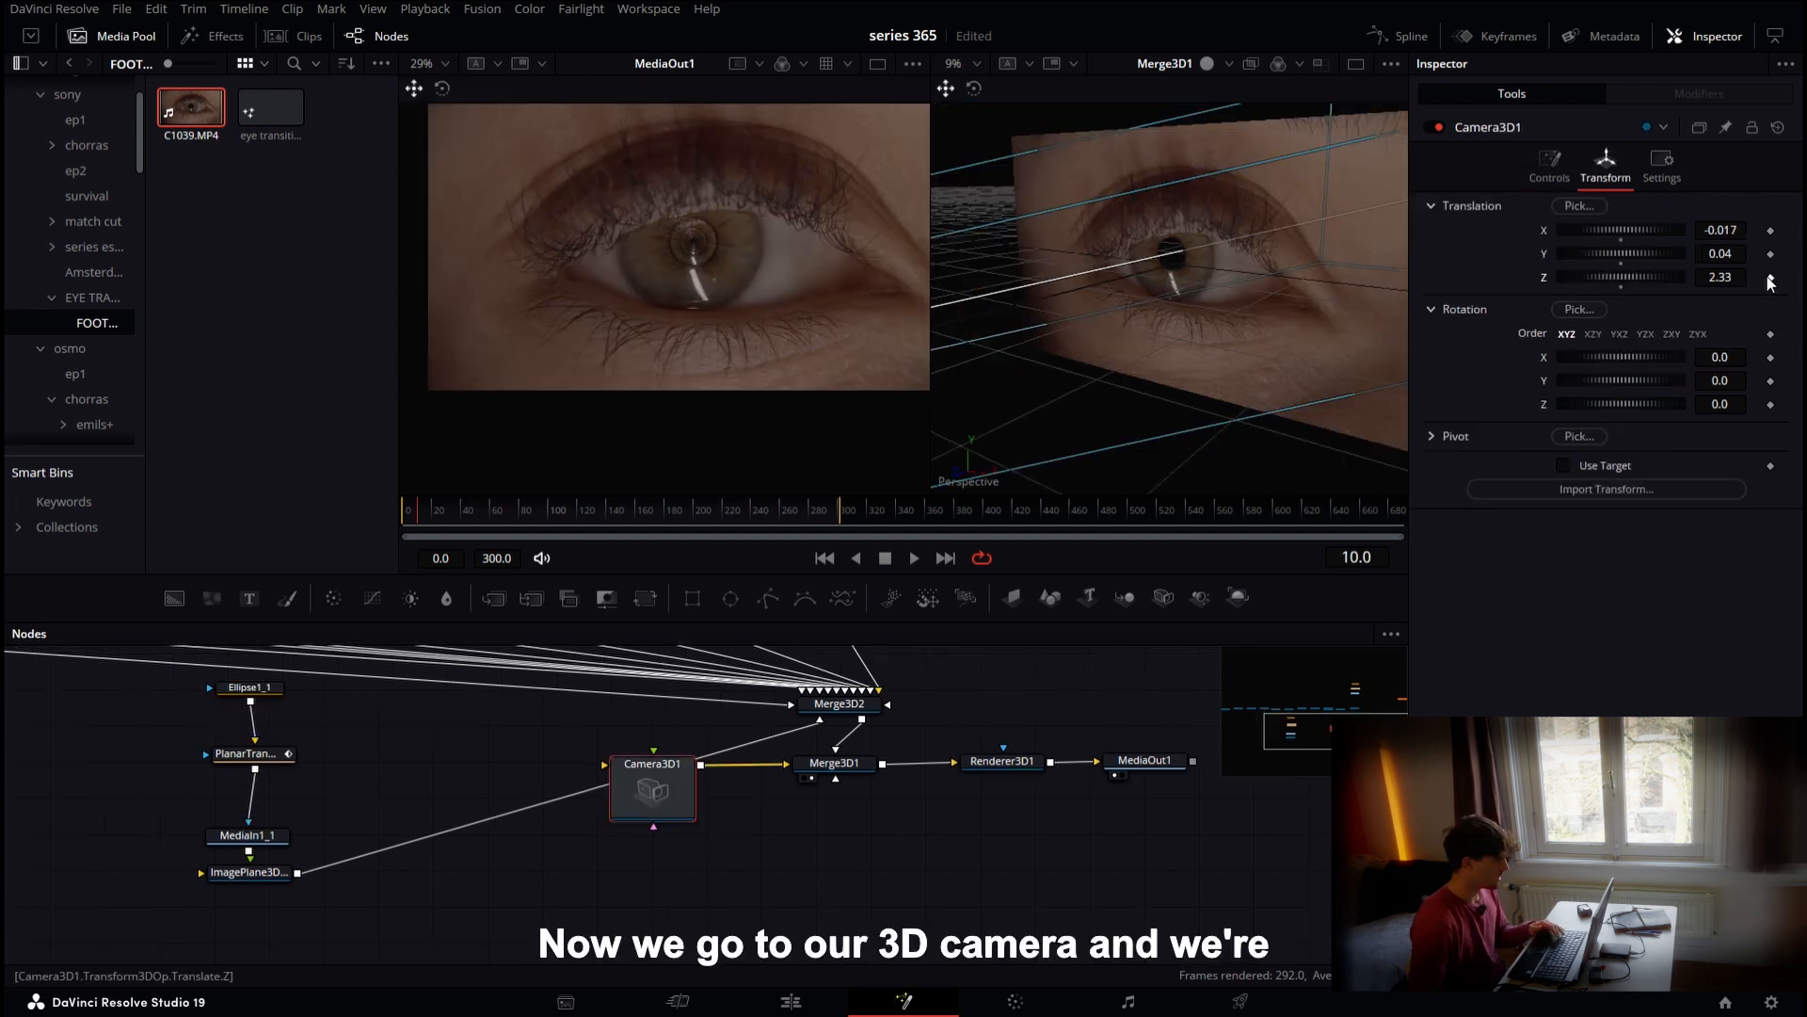
# Animate the Camera3D's Z translation, keyframing 2.33 at frame 10 and 2.11 at frame 32
pyautogui.click(1770, 280)
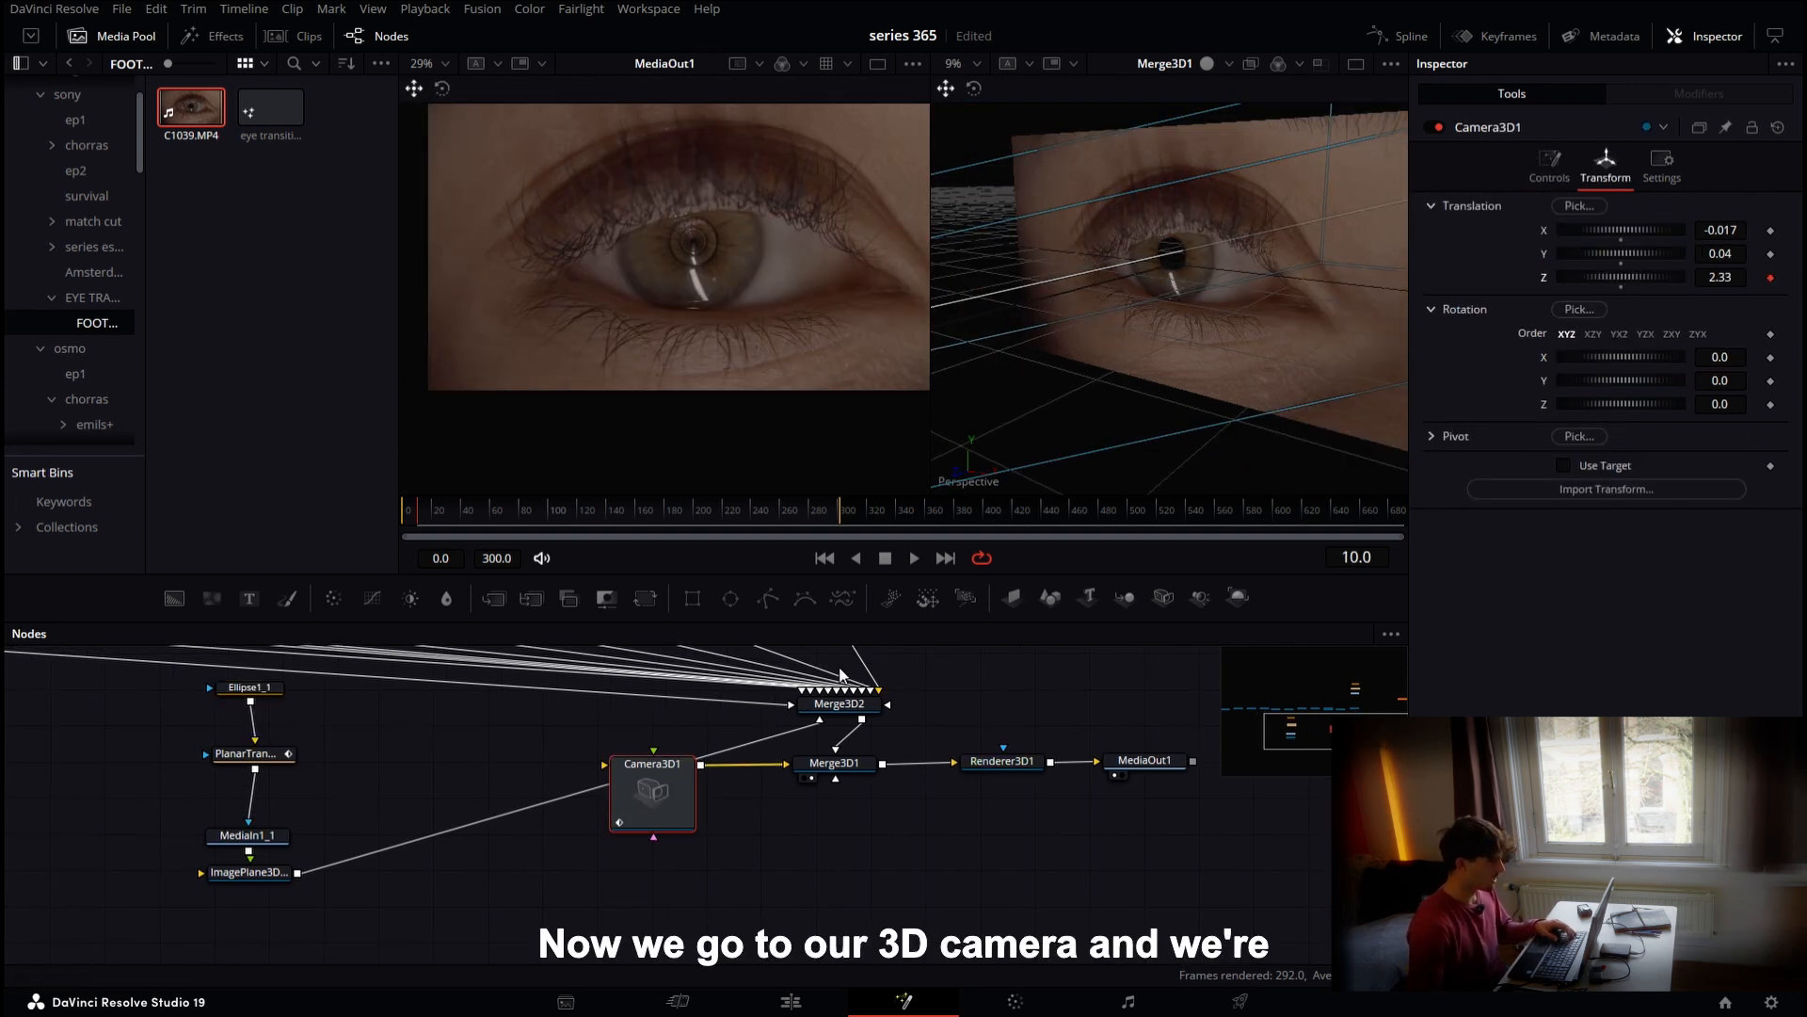
pyautogui.click(441, 513)
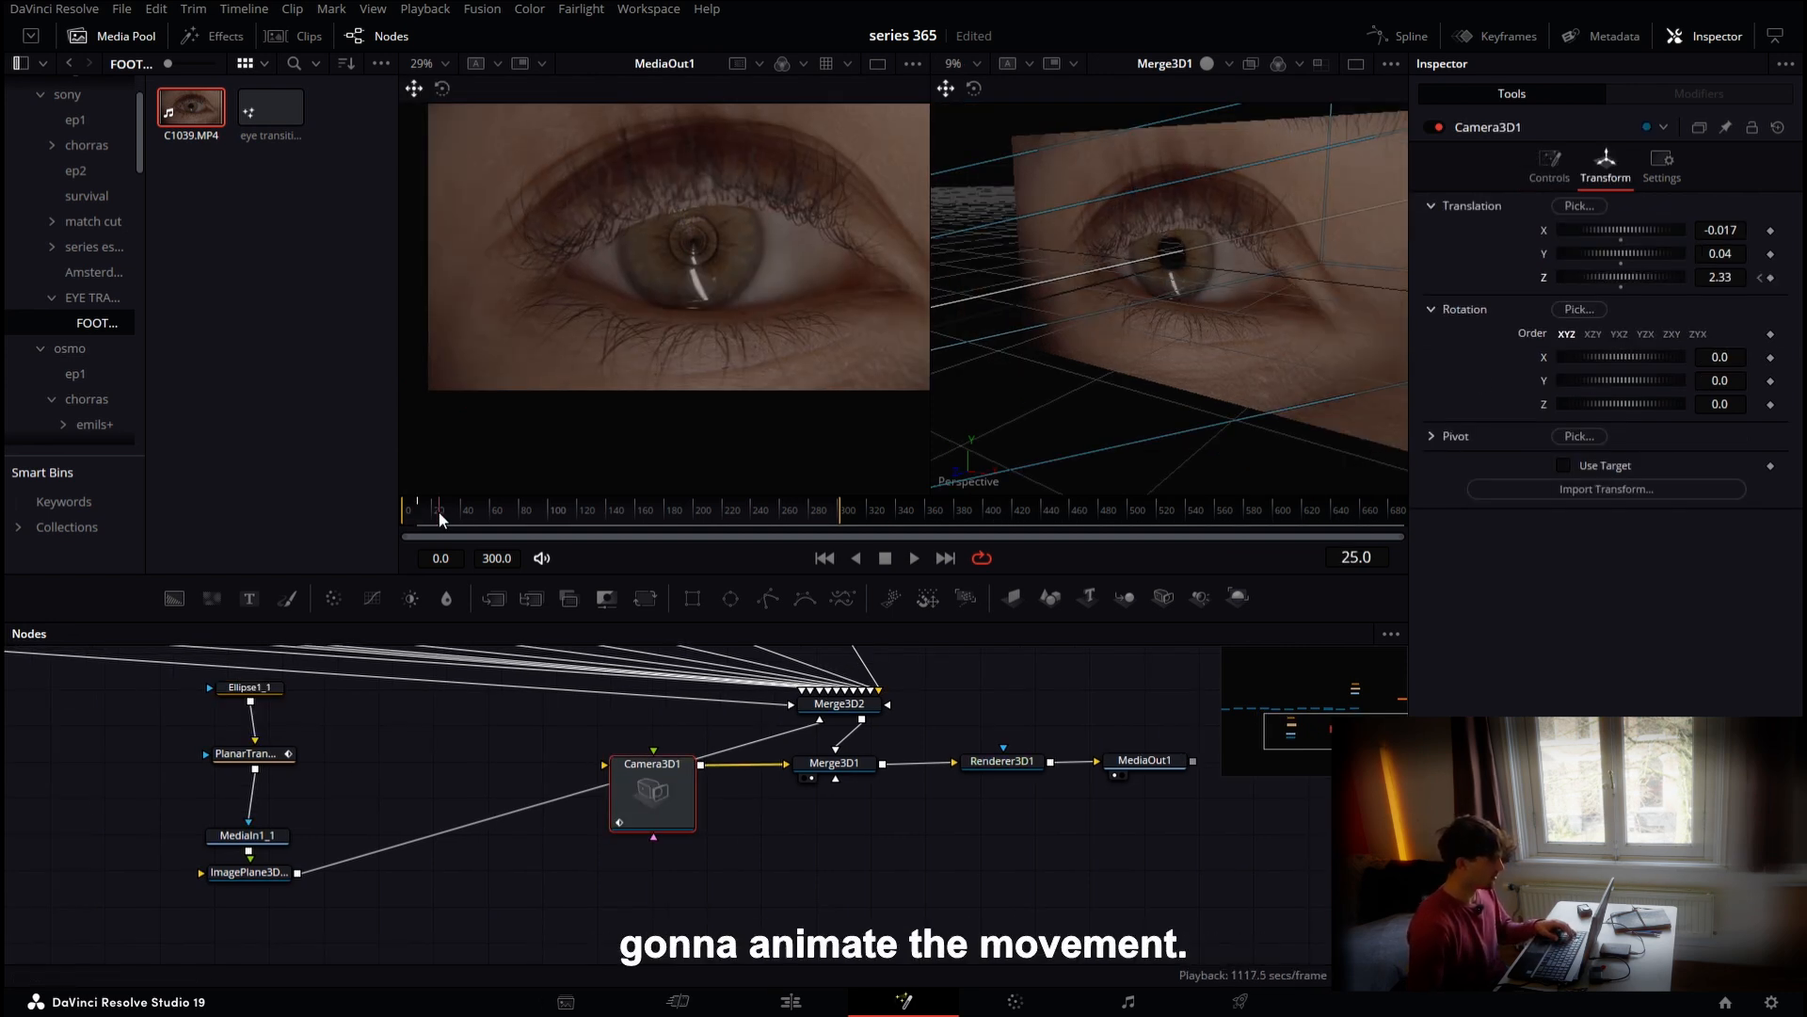
pyautogui.press('Left')
pyautogui.press('Left')
pyautogui.press('Left')
pyautogui.moveTo(1720, 278)
pyautogui.mouseDown()
pyautogui.moveTo(1685, 277)
pyautogui.moveTo(1737, 278)
pyautogui.mouseUp()
pyautogui.press('Right')
pyautogui.press('Right')
pyautogui.press('Right')
pyautogui.press('Right')
pyautogui.press('Right')
pyautogui.press('Right')
pyautogui.press('Right')
pyautogui.press('Right')
pyautogui.press('Right')
pyautogui.press('Right')
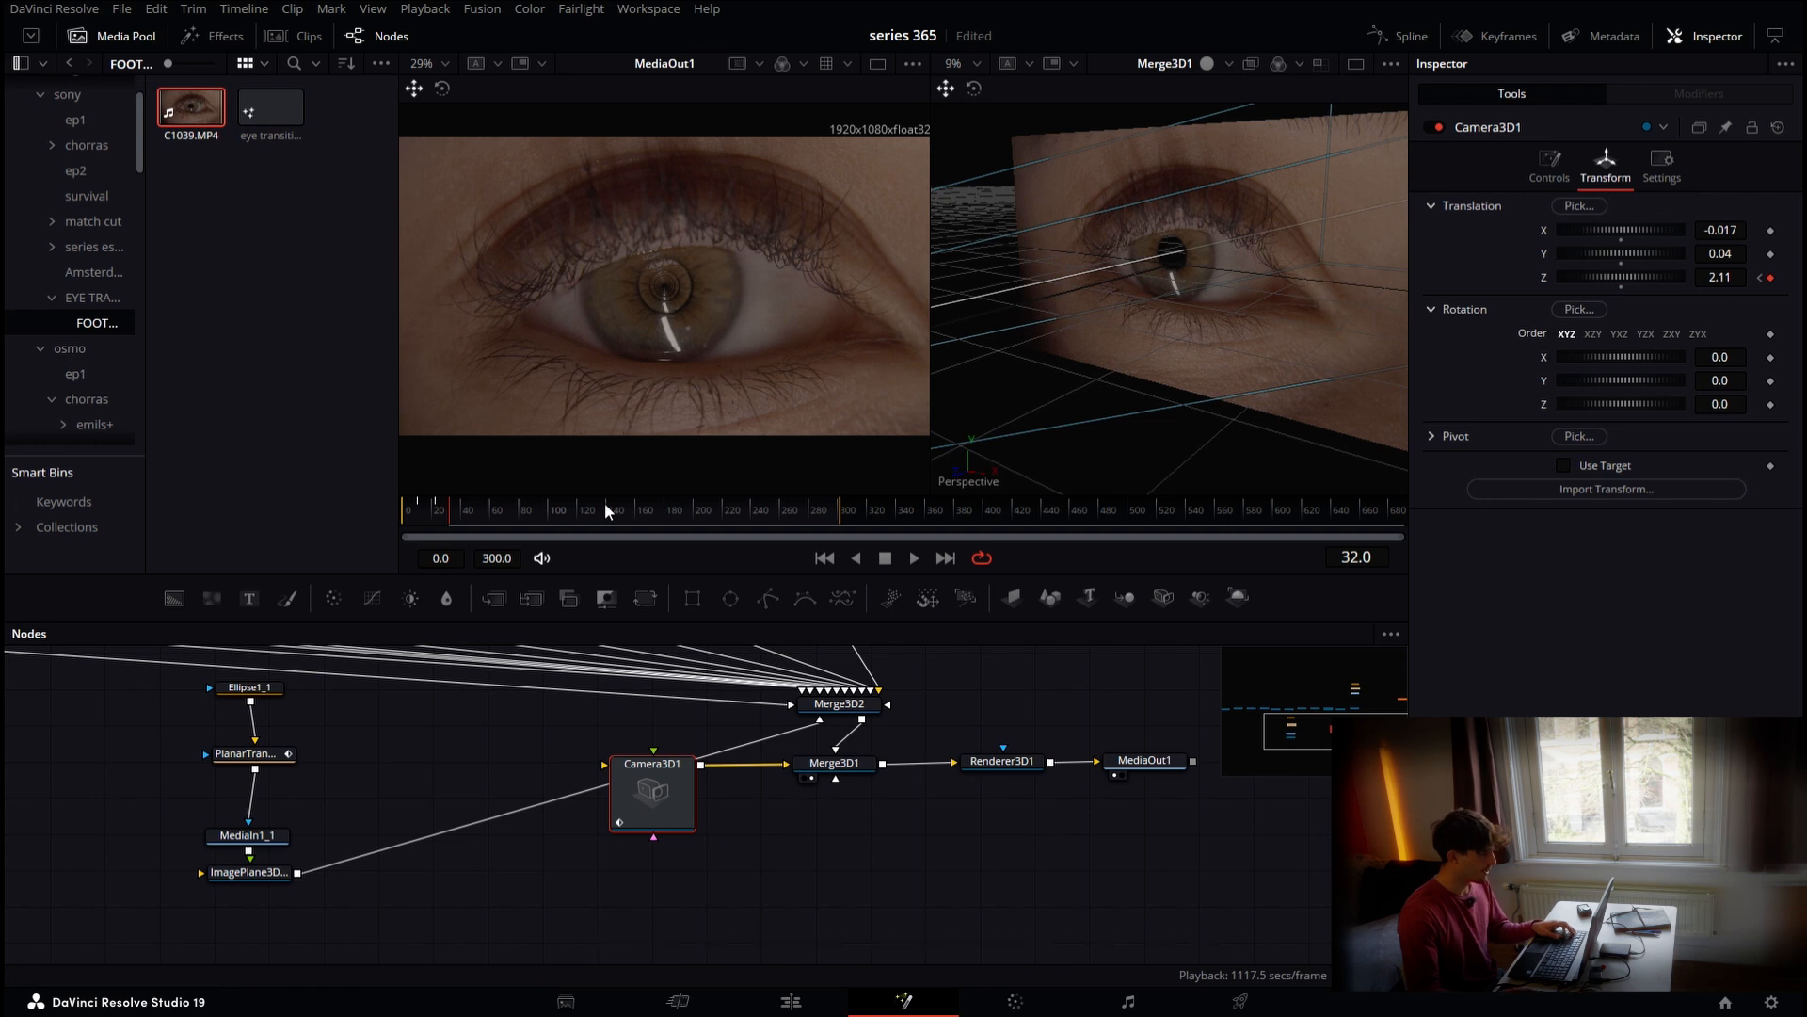
# Go to frame 128 and drag the Camera3D's Z translation to keyframe the camera deeper into the image-plane stack
pyautogui.click(1372, 558)
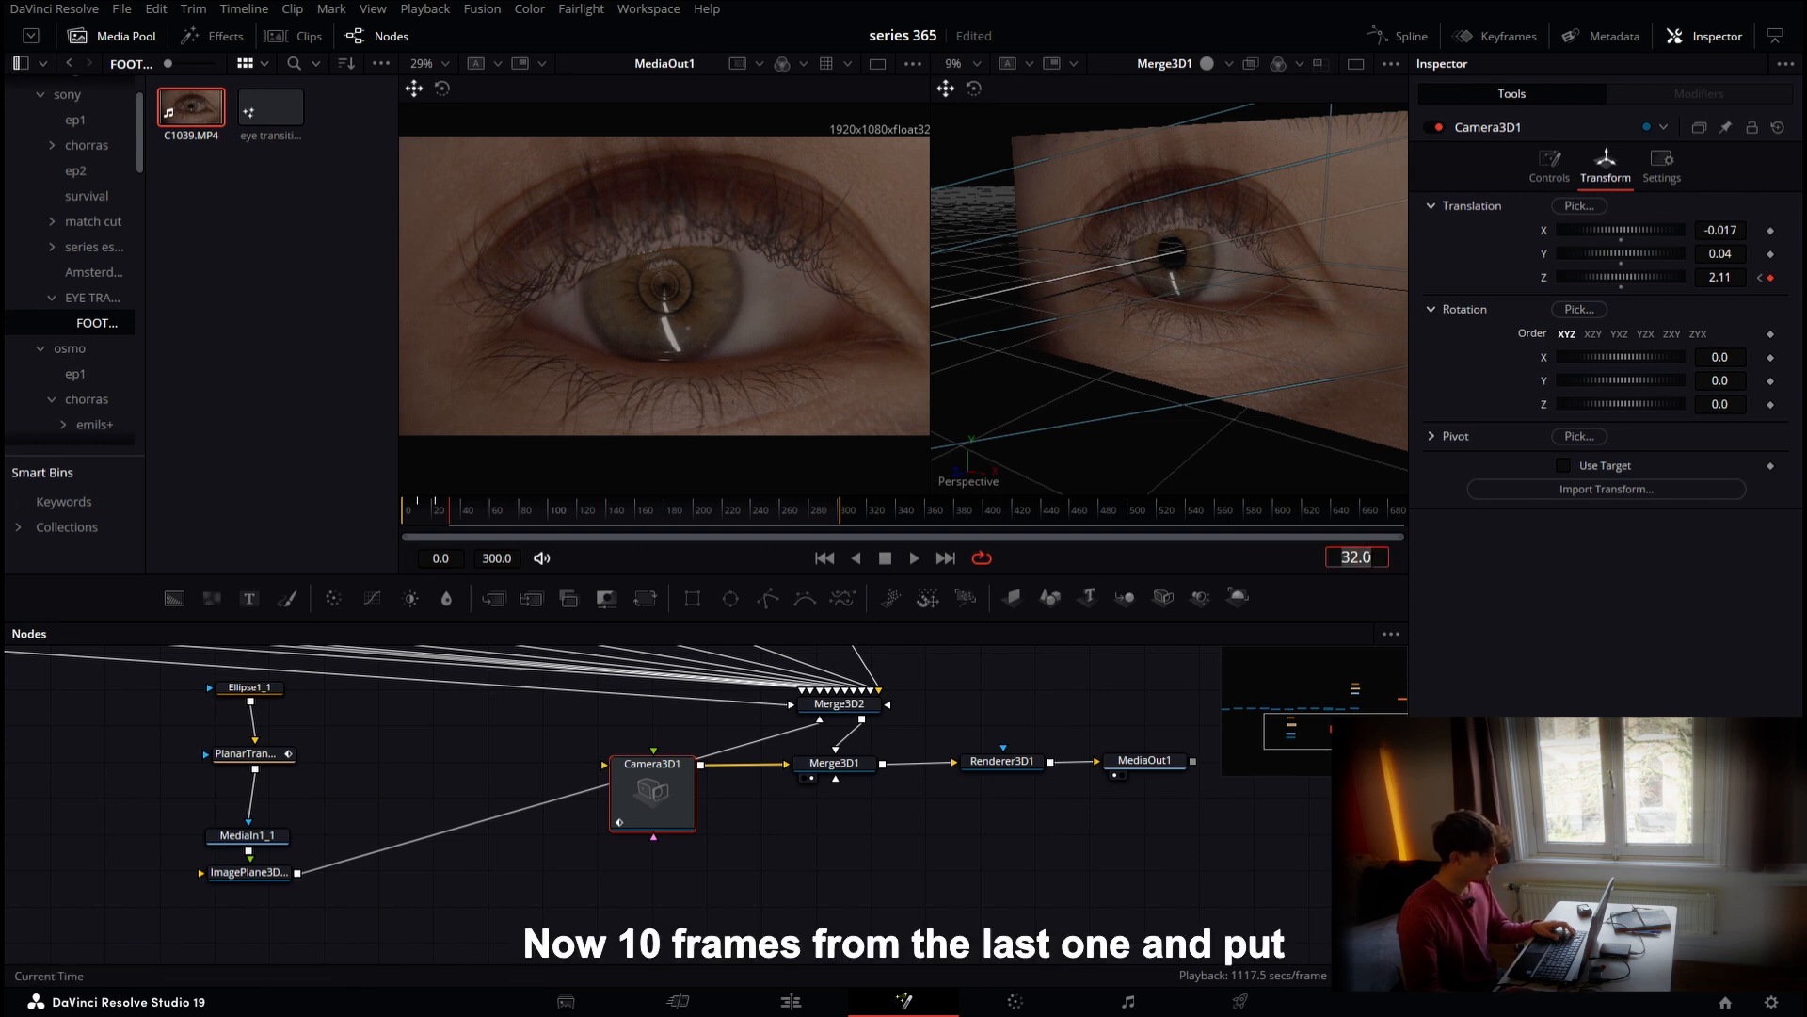
pyautogui.write('128')
pyautogui.press('Return')
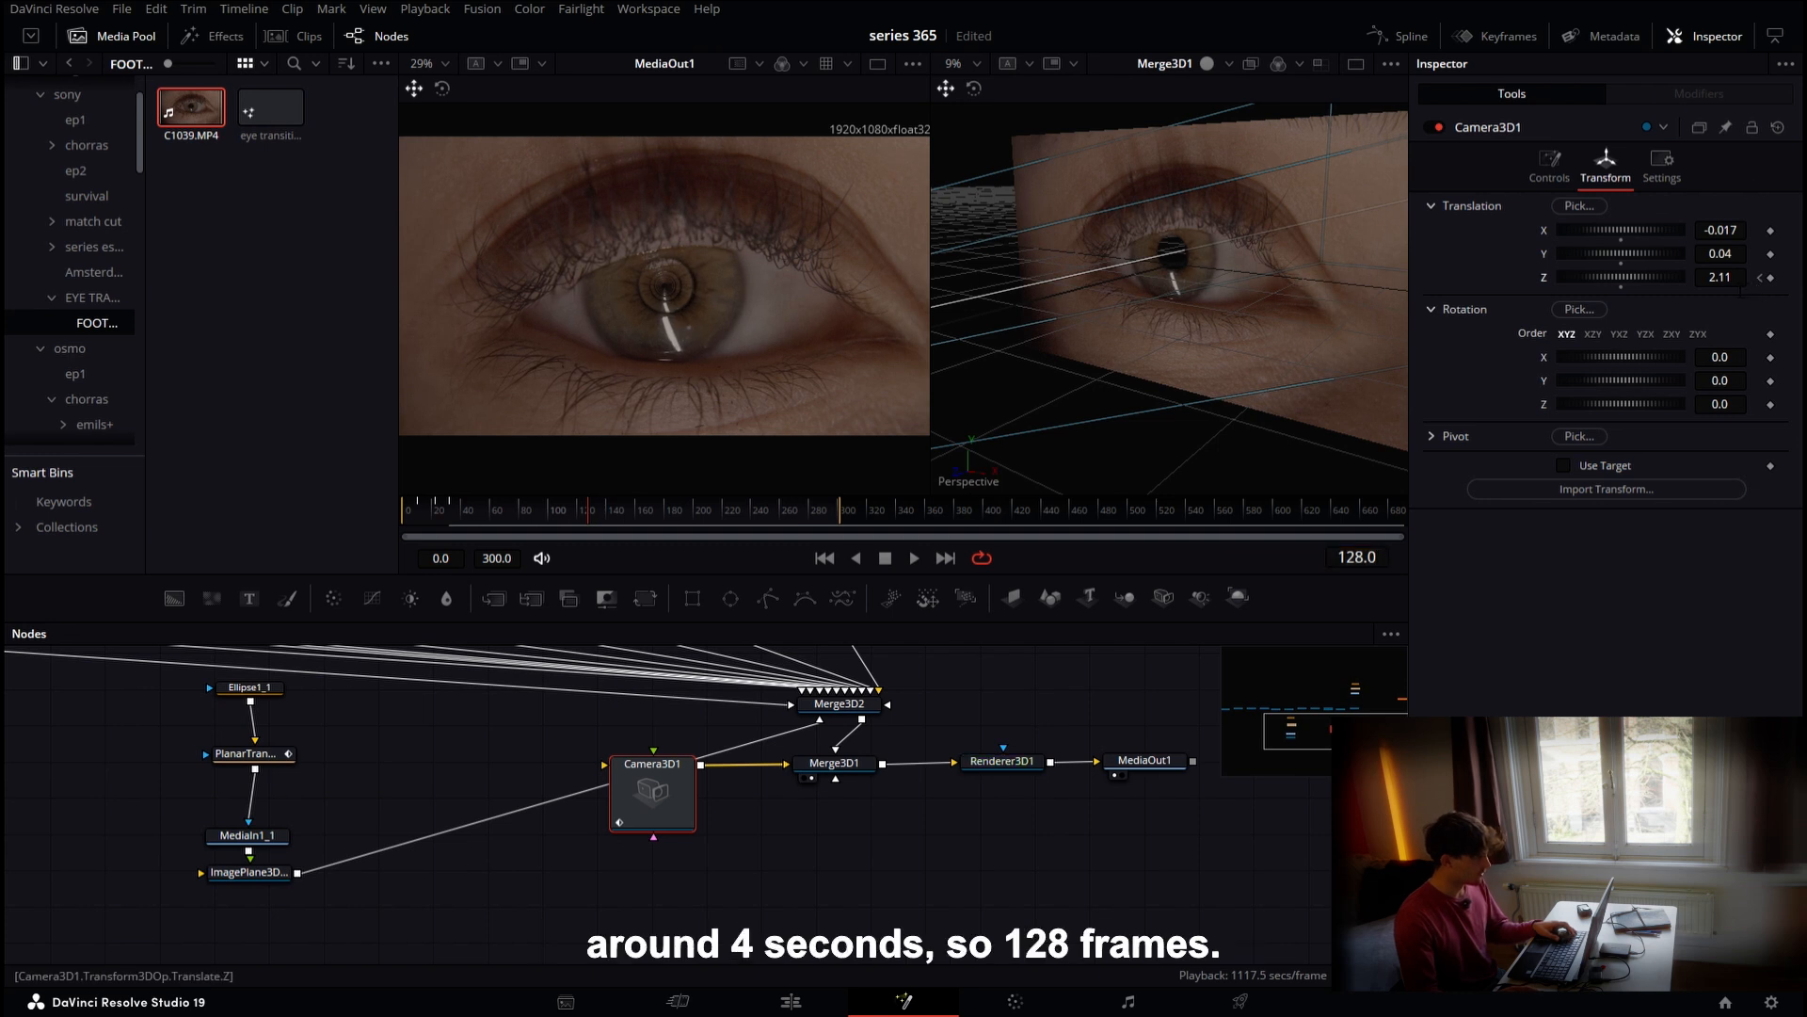
pyautogui.moveTo(1621, 277); pyautogui.dragTo(1541, 277)
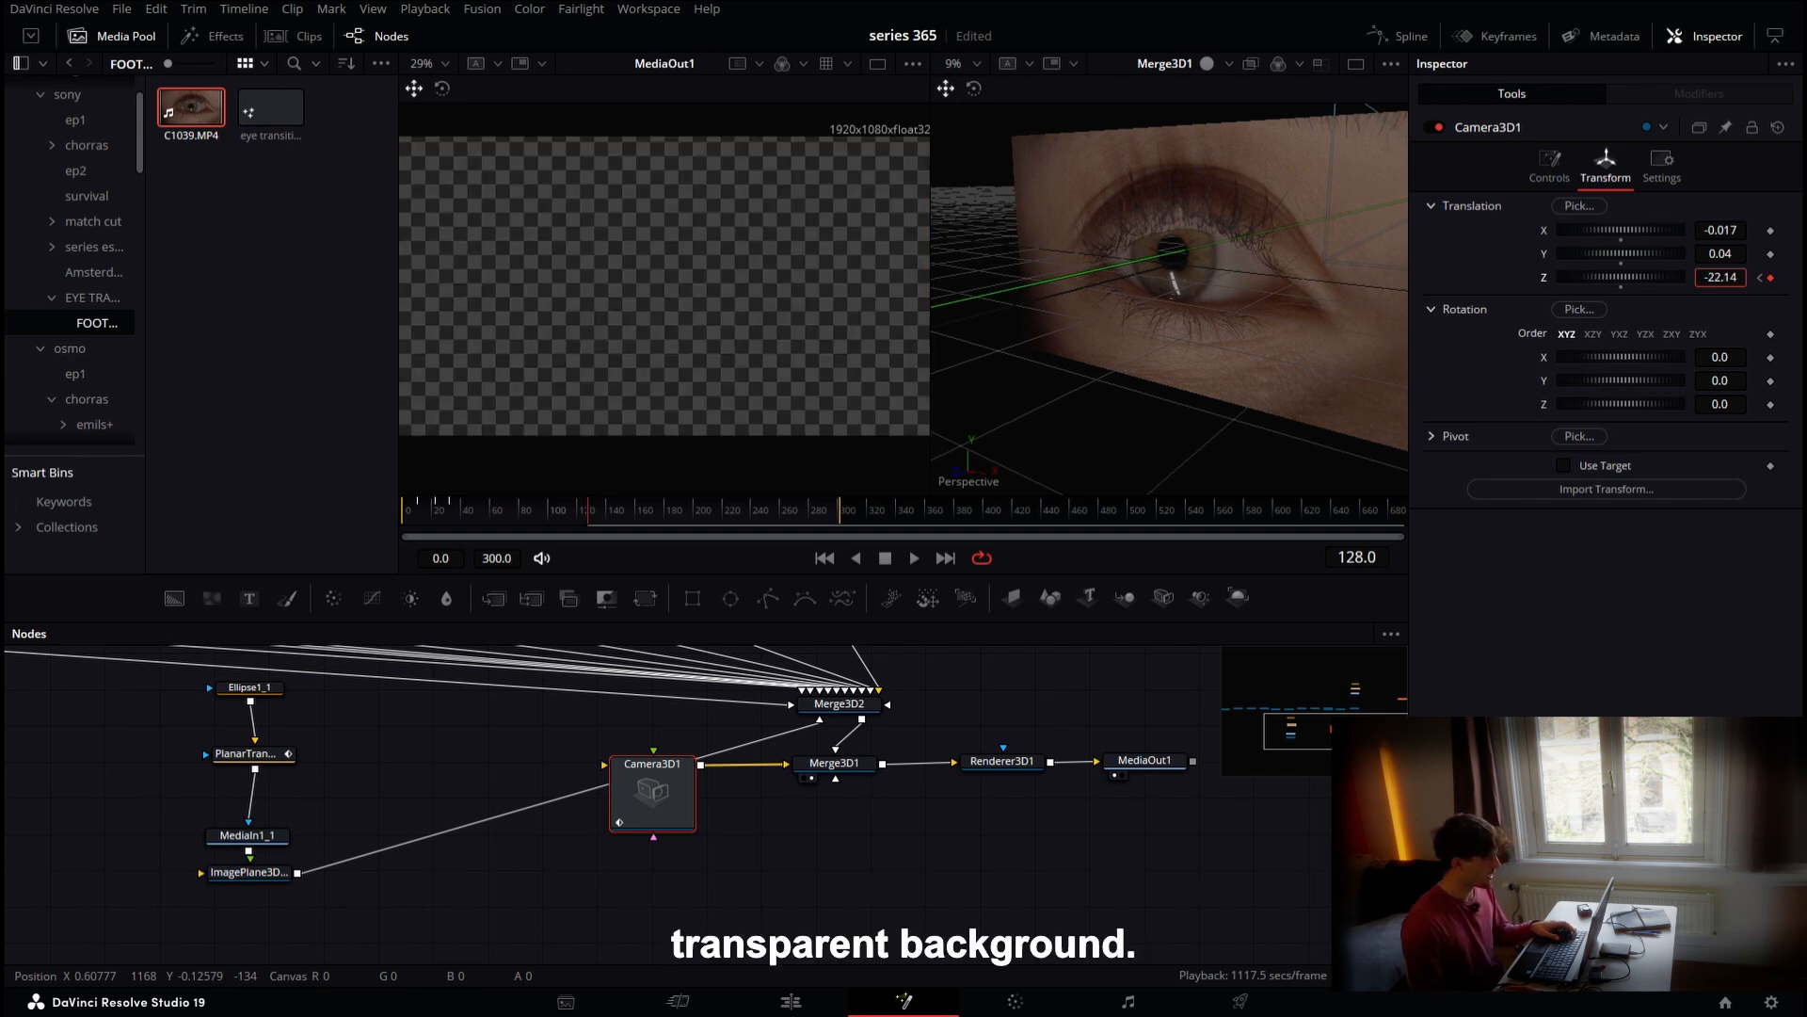
# In the spline editor, select all of the Camera3D's Z Offset keyframes and smooth them
pyautogui.click(1408, 38)
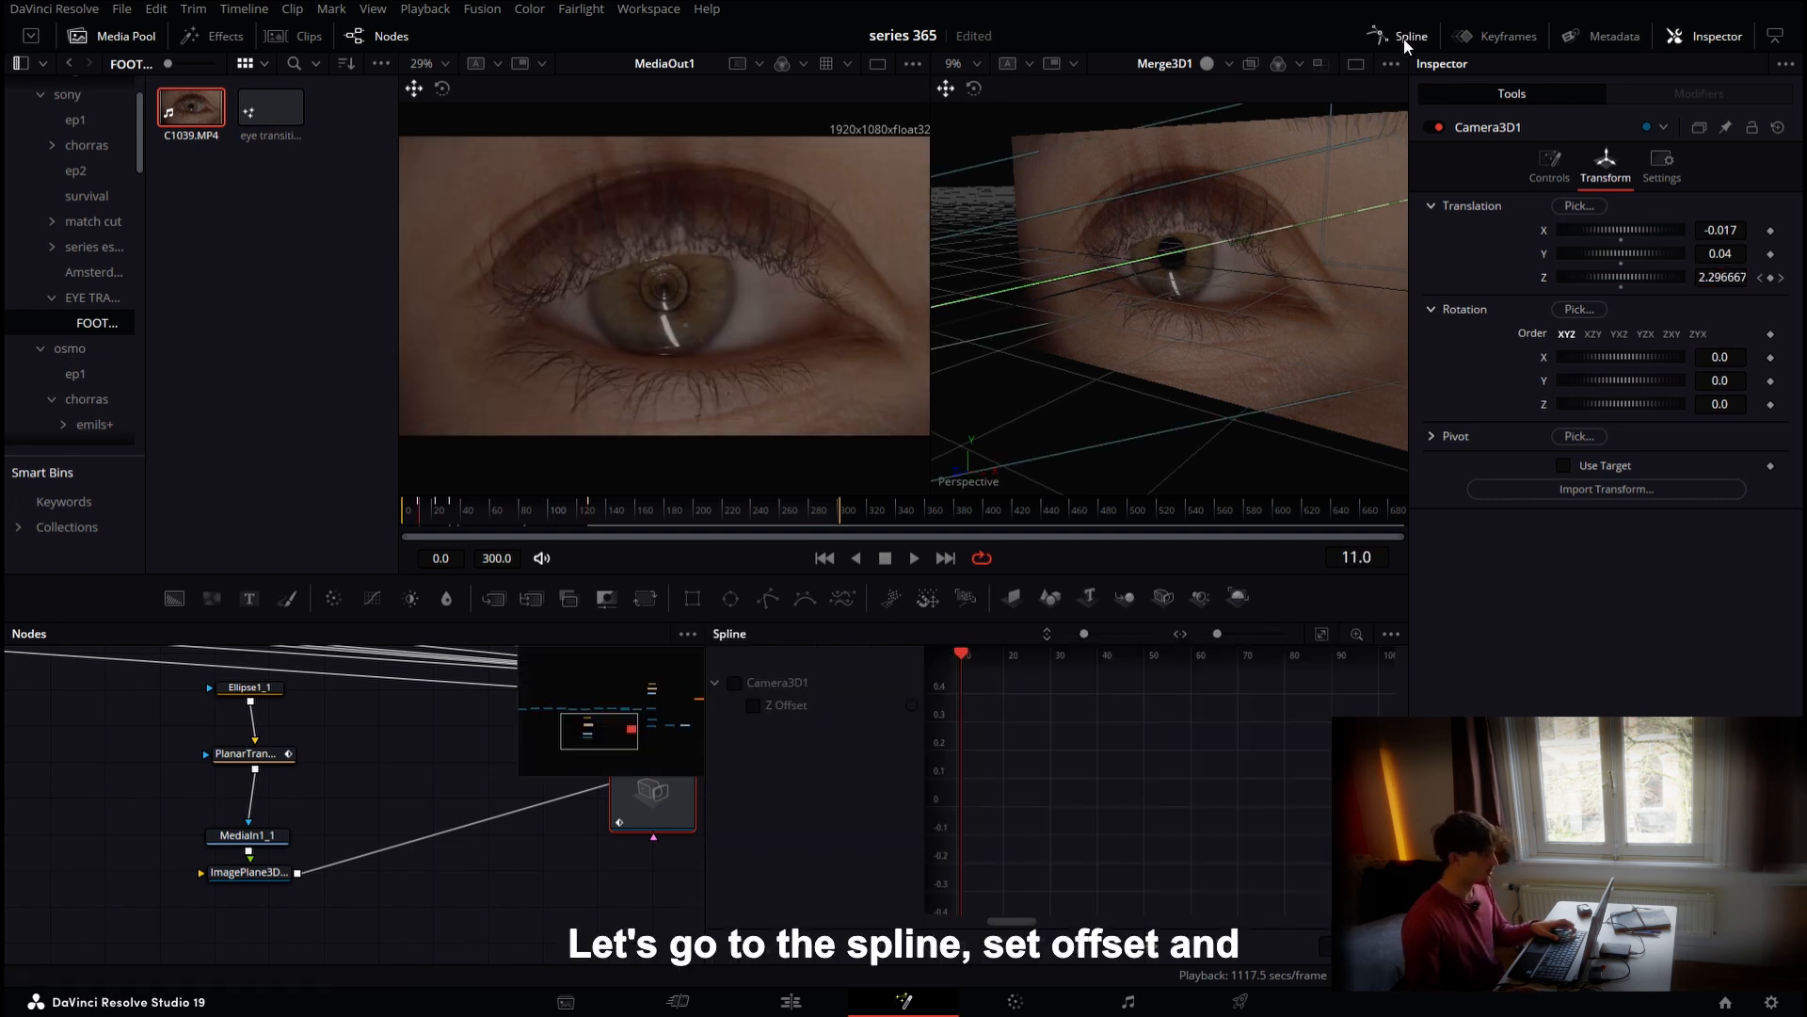
pyautogui.click(814, 715)
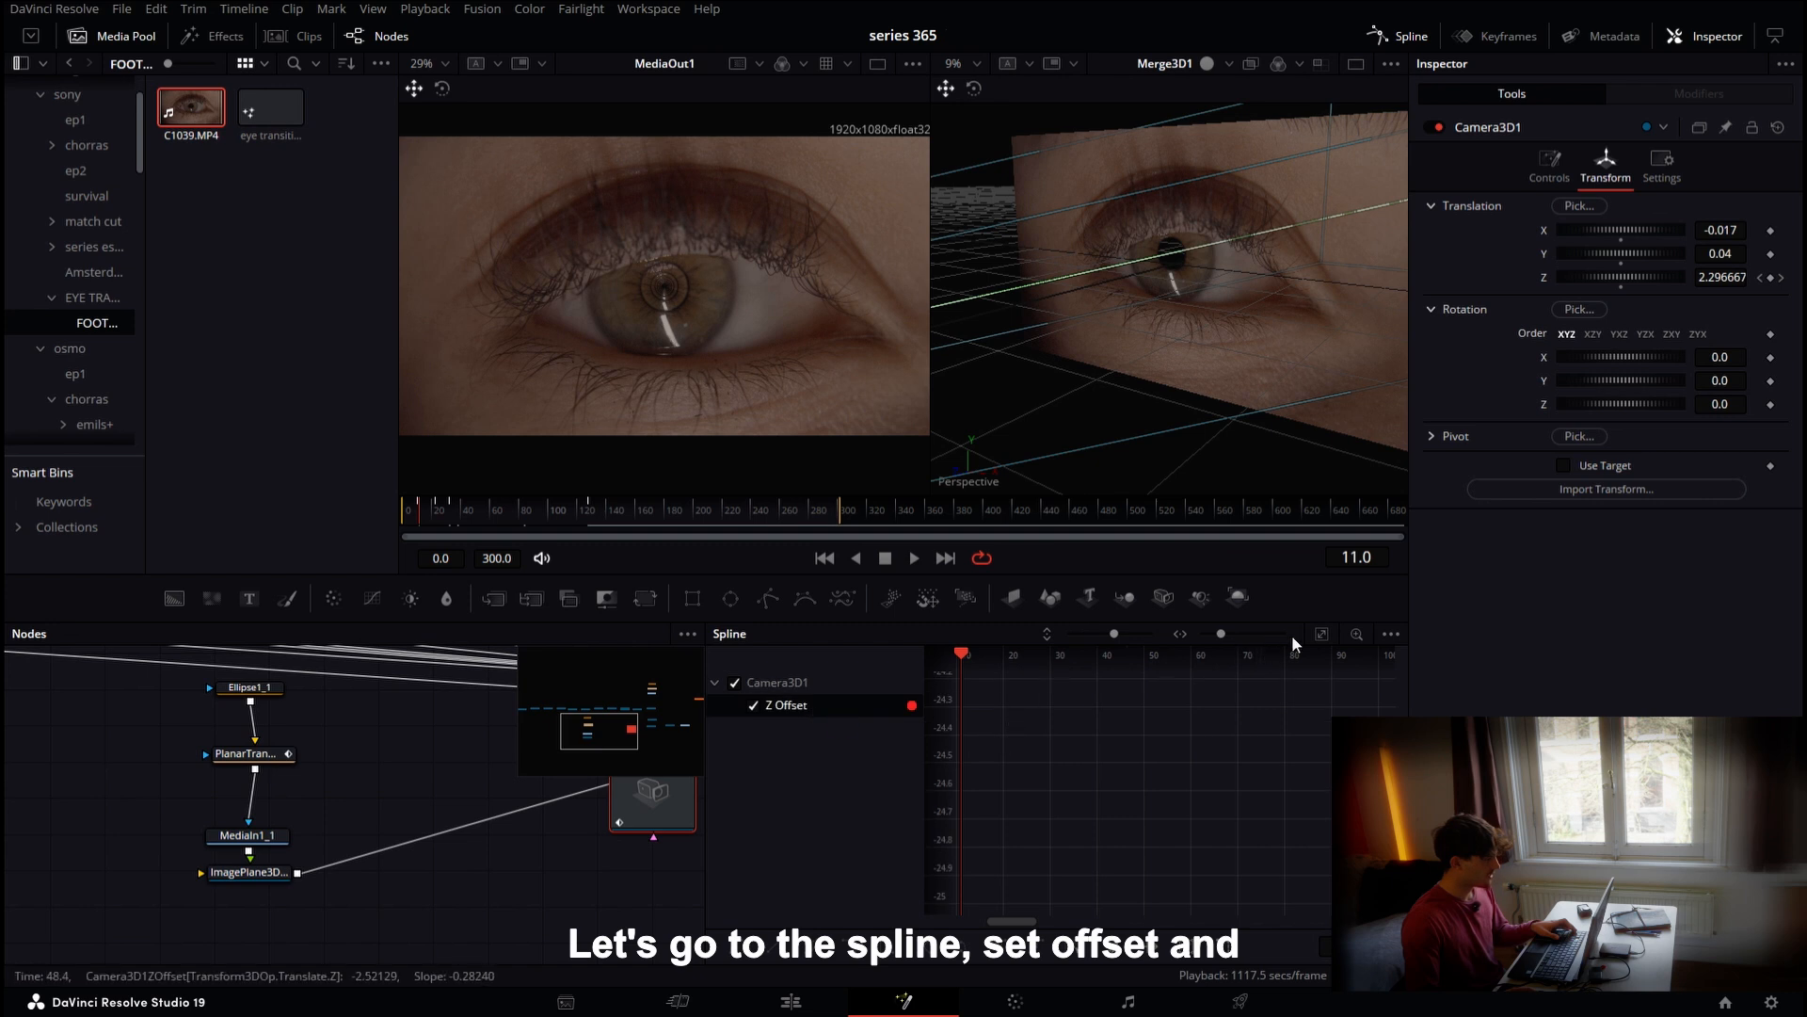
pyautogui.click(1322, 634)
pyautogui.moveTo(1241, 884); pyautogui.dragTo(983, 685)
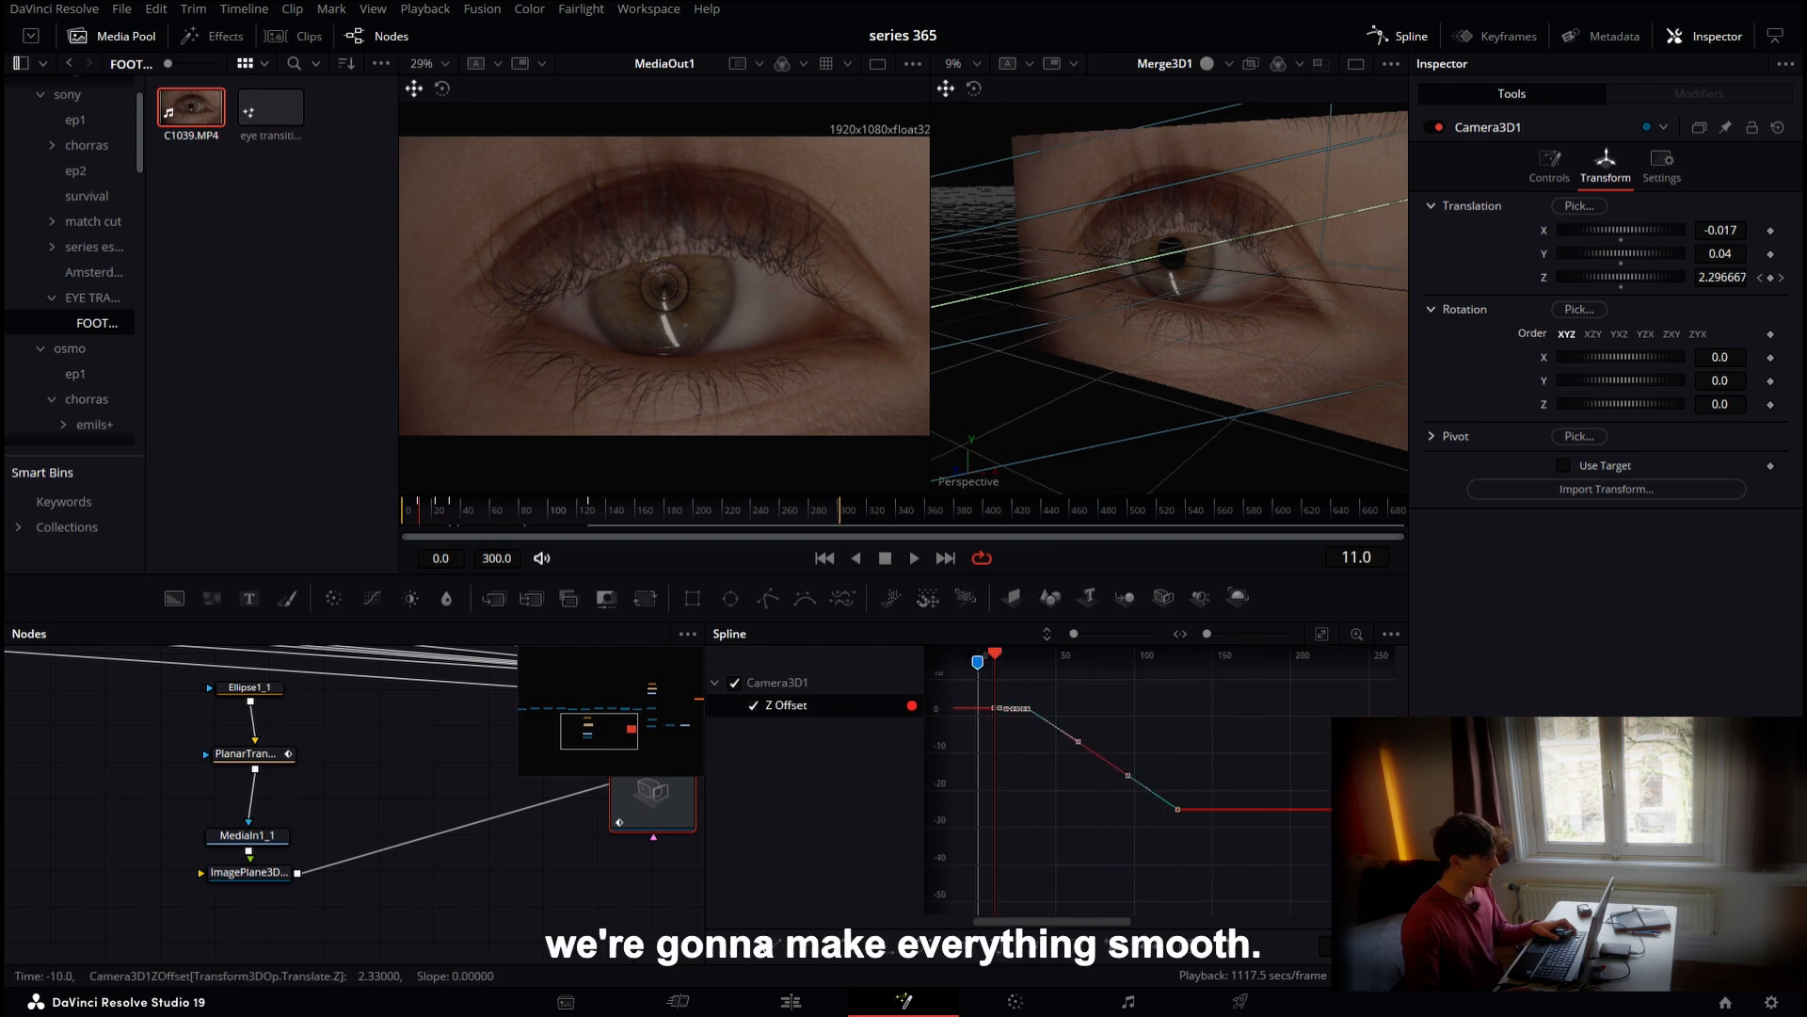
pyautogui.press('s')
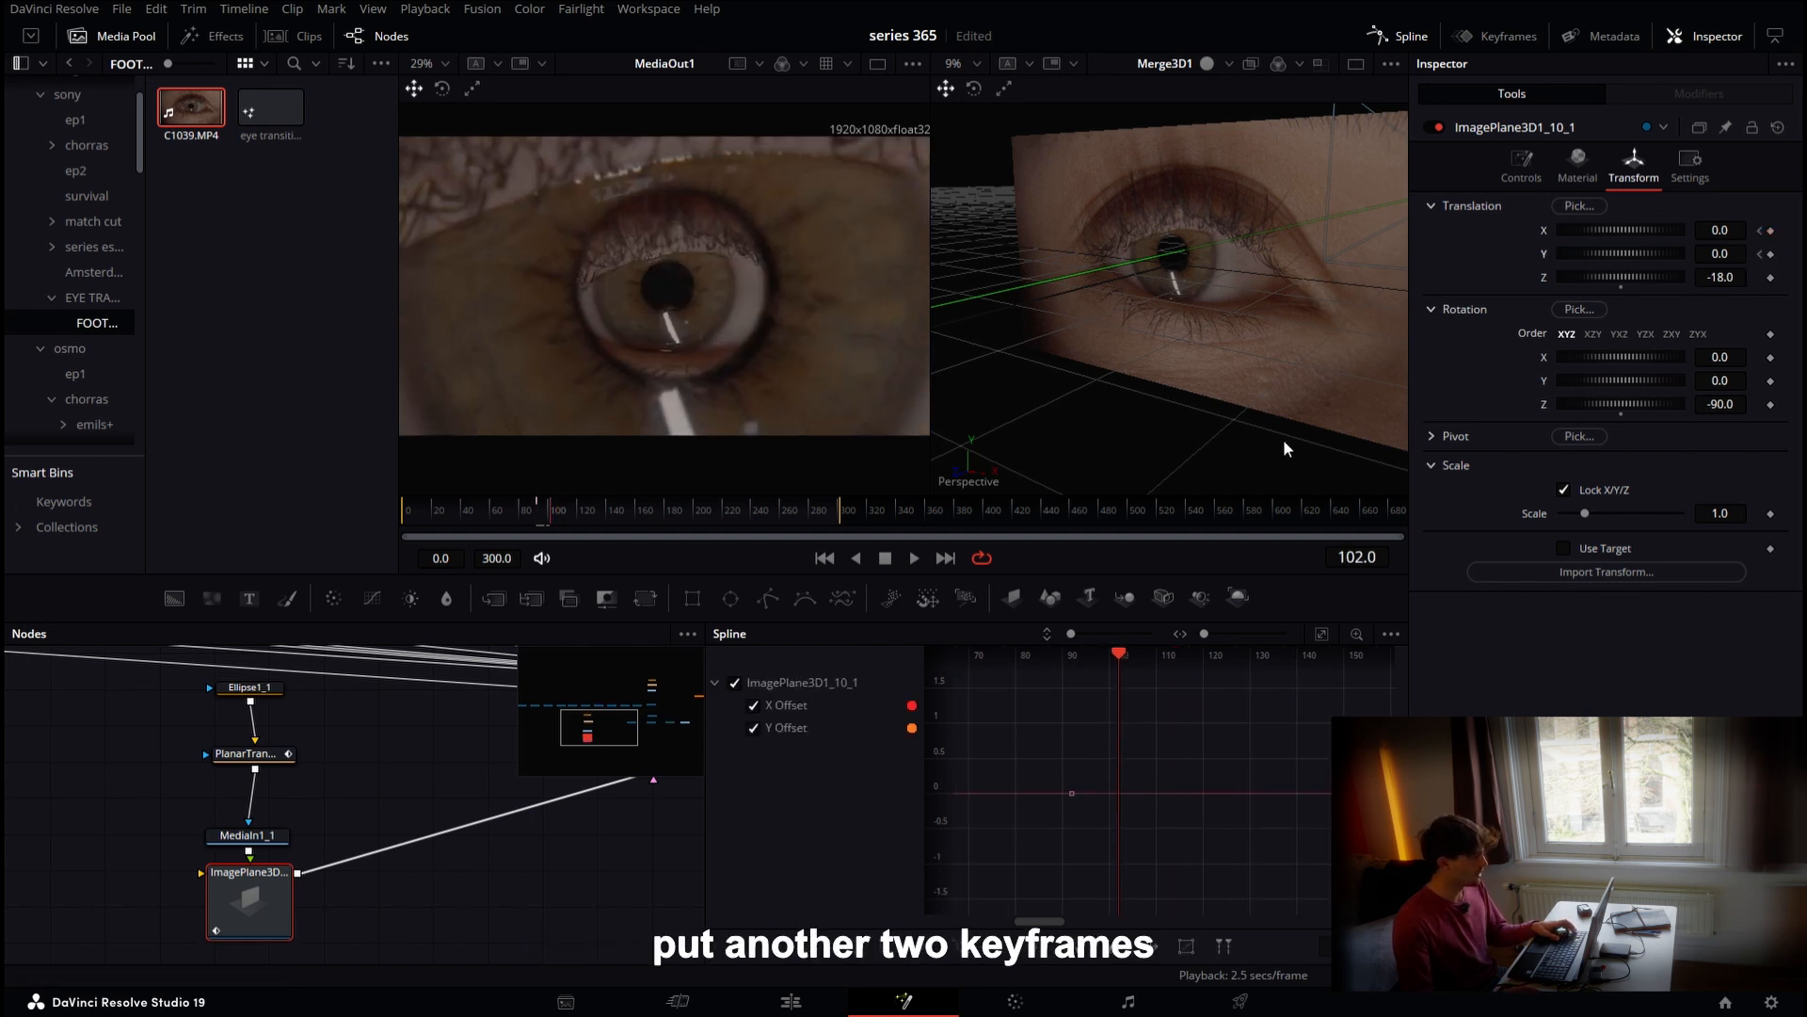
# At frame 104, keyframe ImagePlane3D1_10_1's X and Y translation and set its Z translation to -18.001
pyautogui.press('Right')
pyautogui.press('Right')
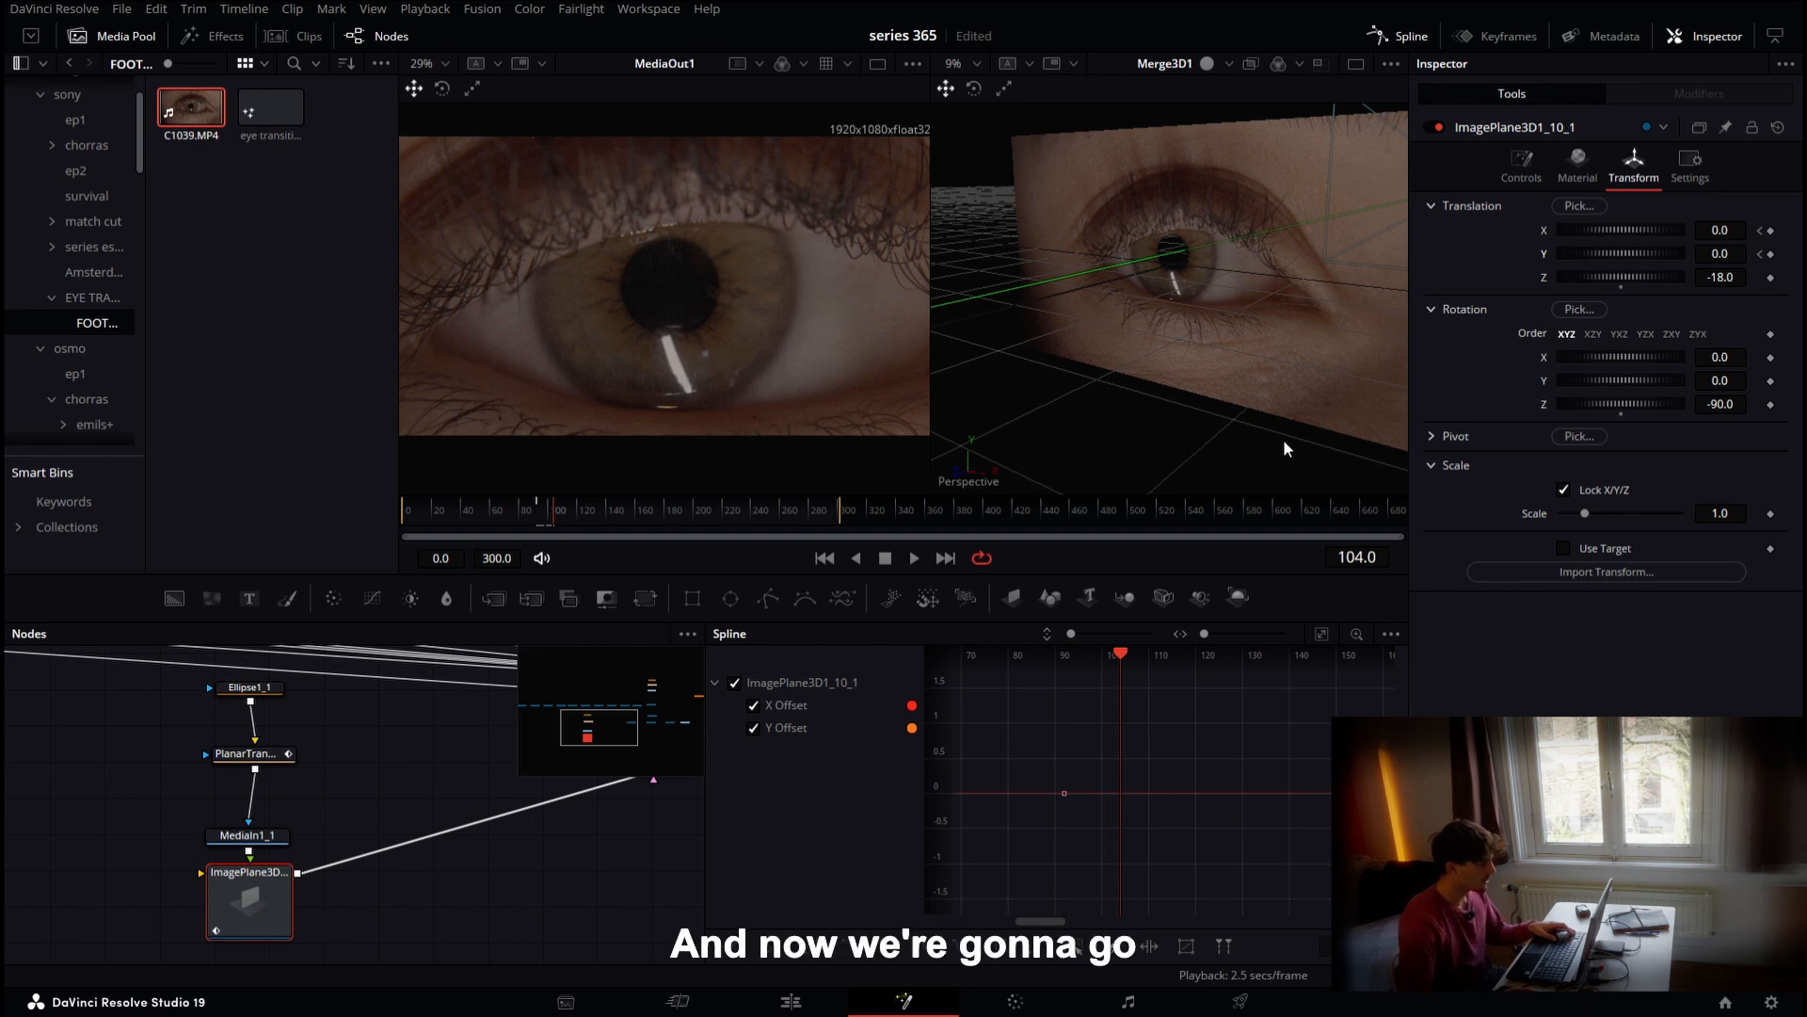
pyautogui.click(1770, 231)
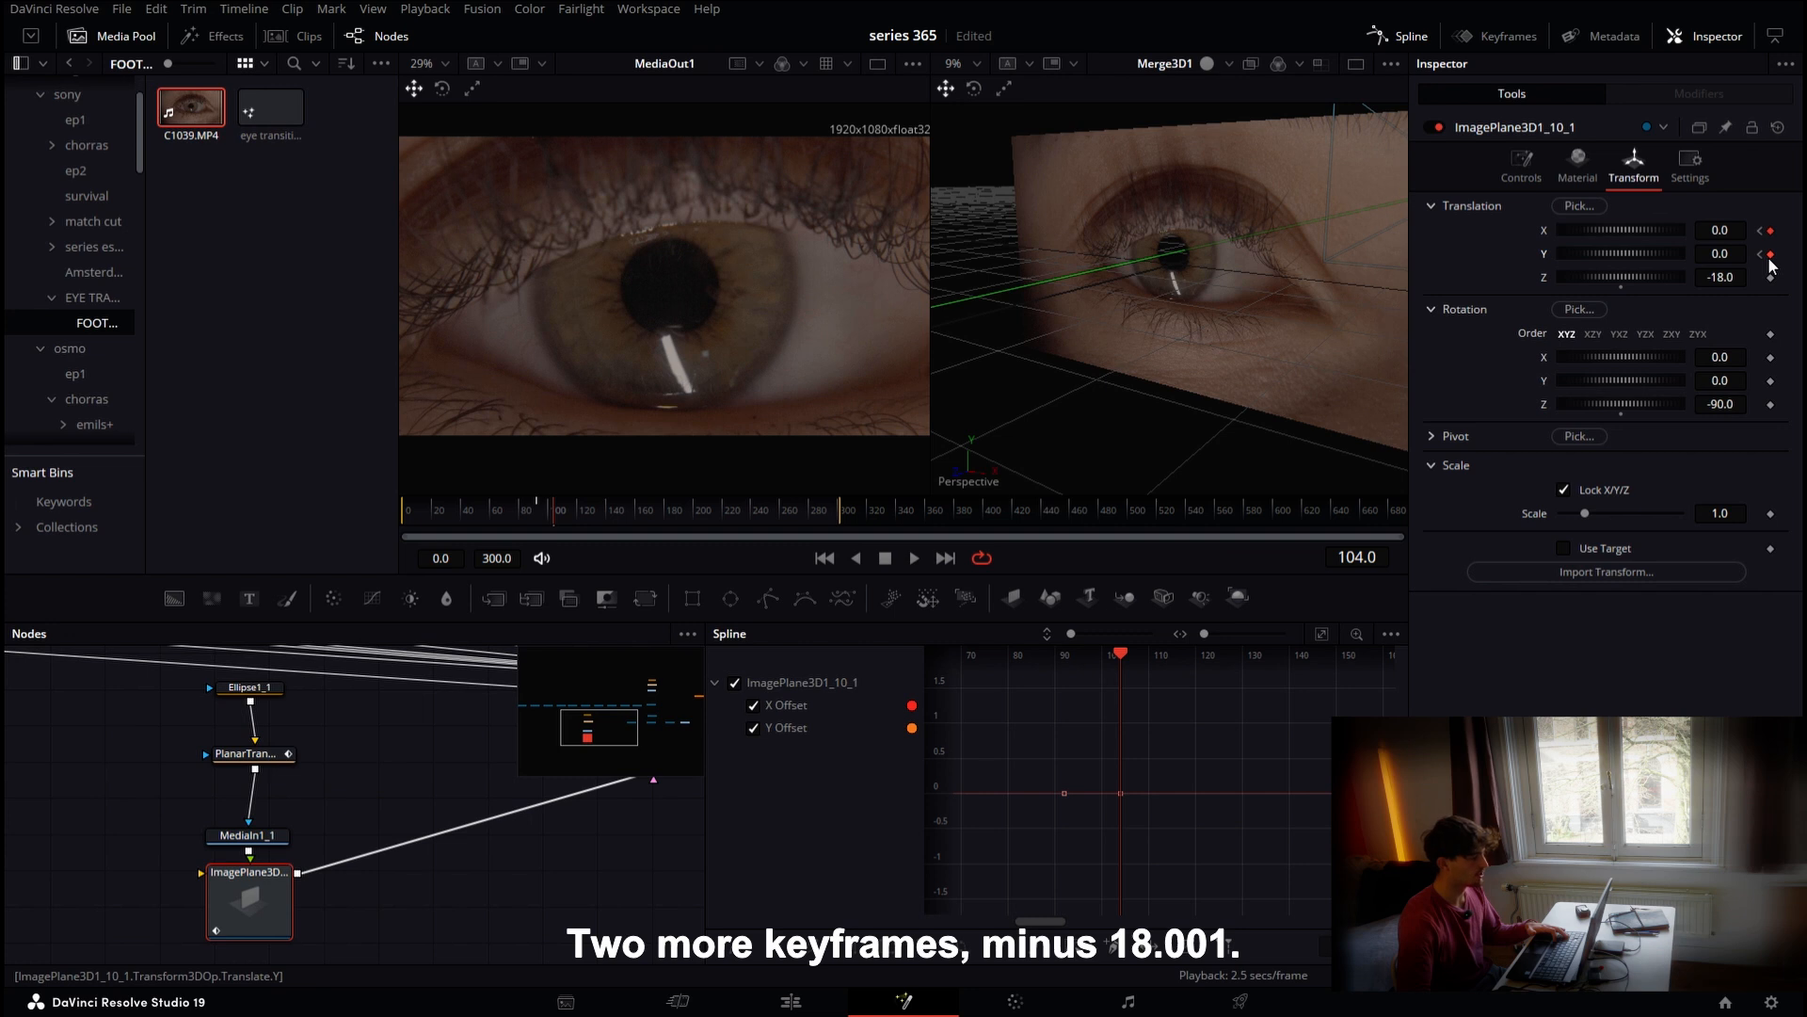
pyautogui.click(1734, 278)
pyautogui.write('01')
pyautogui.press('Tab')
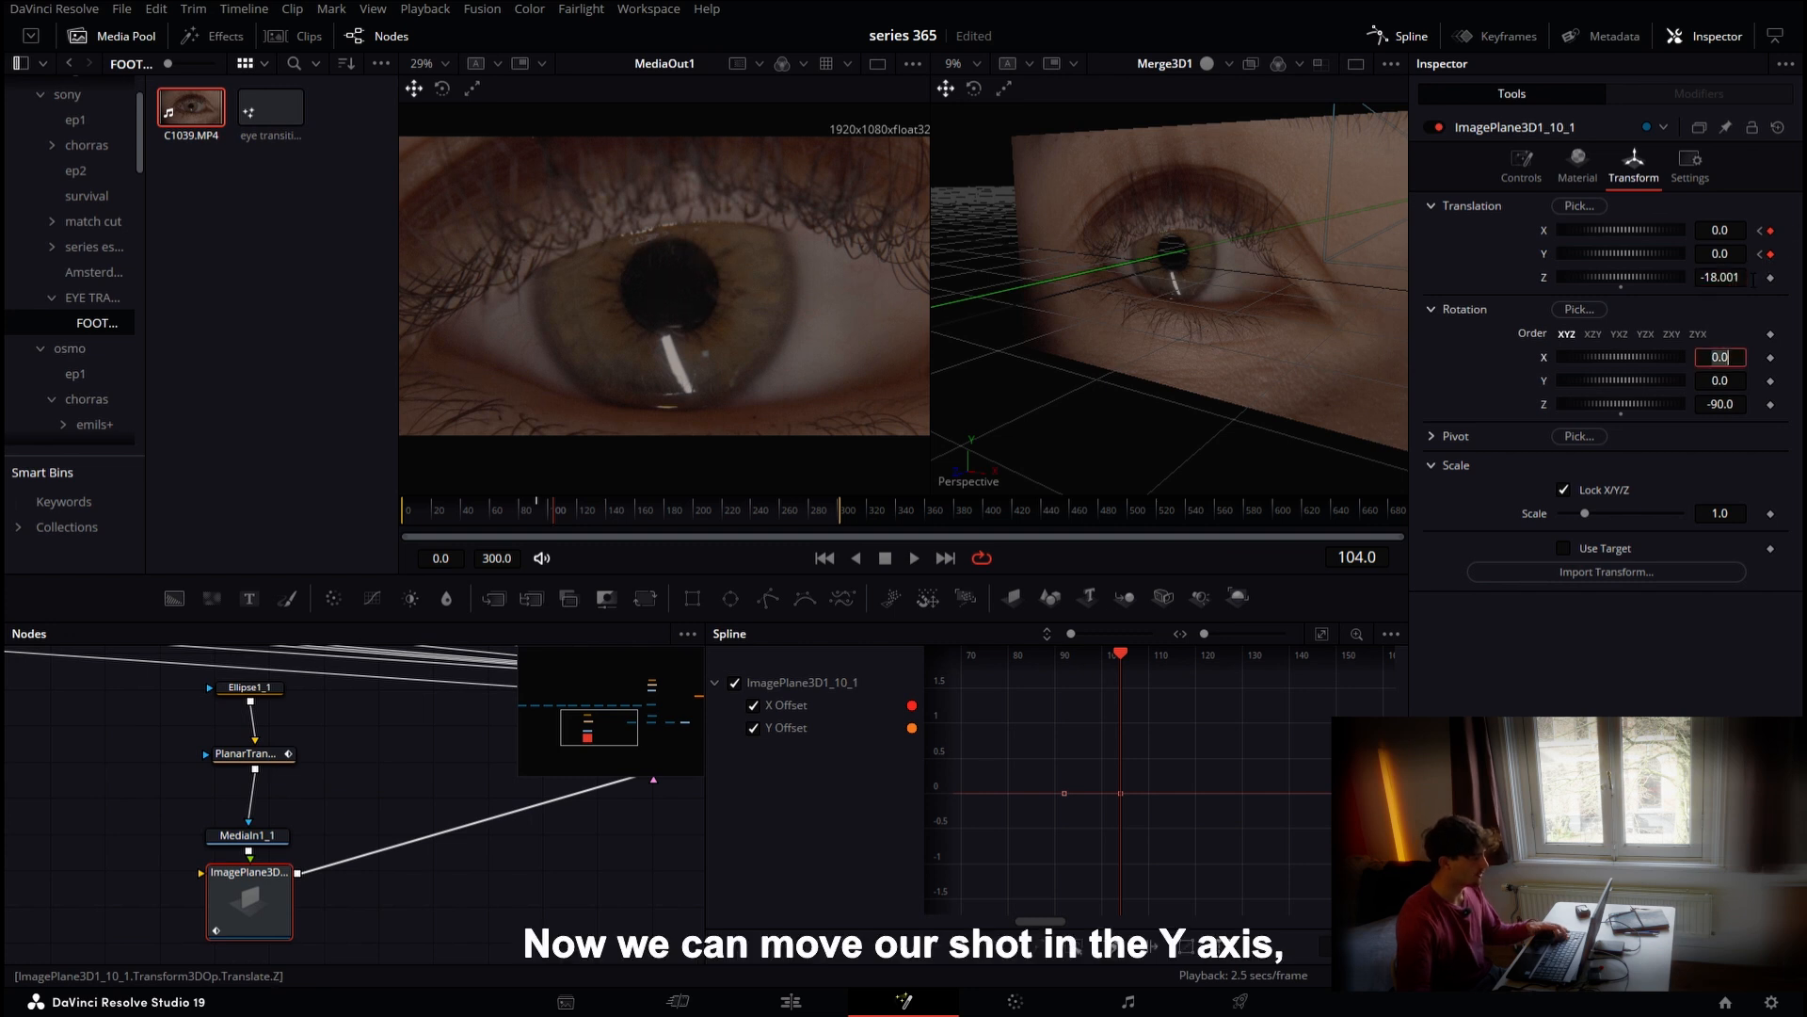
# Shift the image plane to X -0.138 and Y -0.077 so the inner shot moves out of view
pyautogui.moveTo(1721, 254); pyautogui.dragTo(1685, 230)
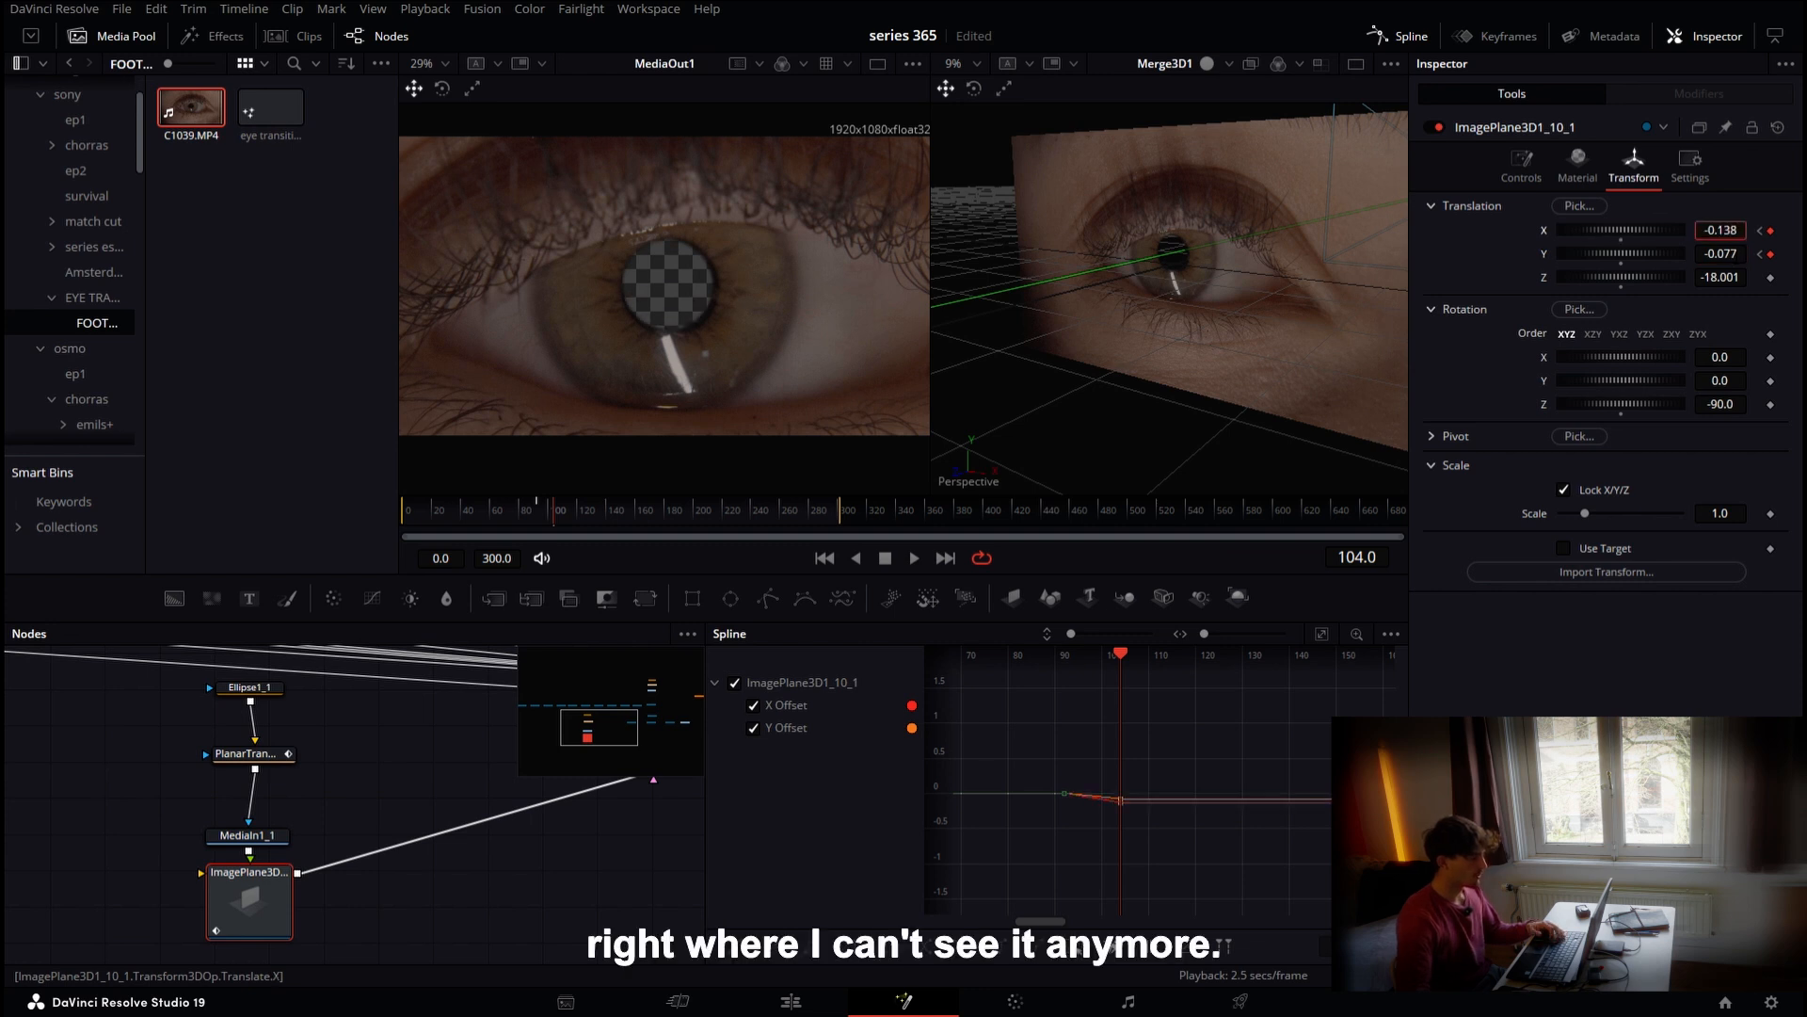
pyautogui.moveTo(1043, 744); pyautogui.dragTo(1175, 822)
pyautogui.click(537, 510)
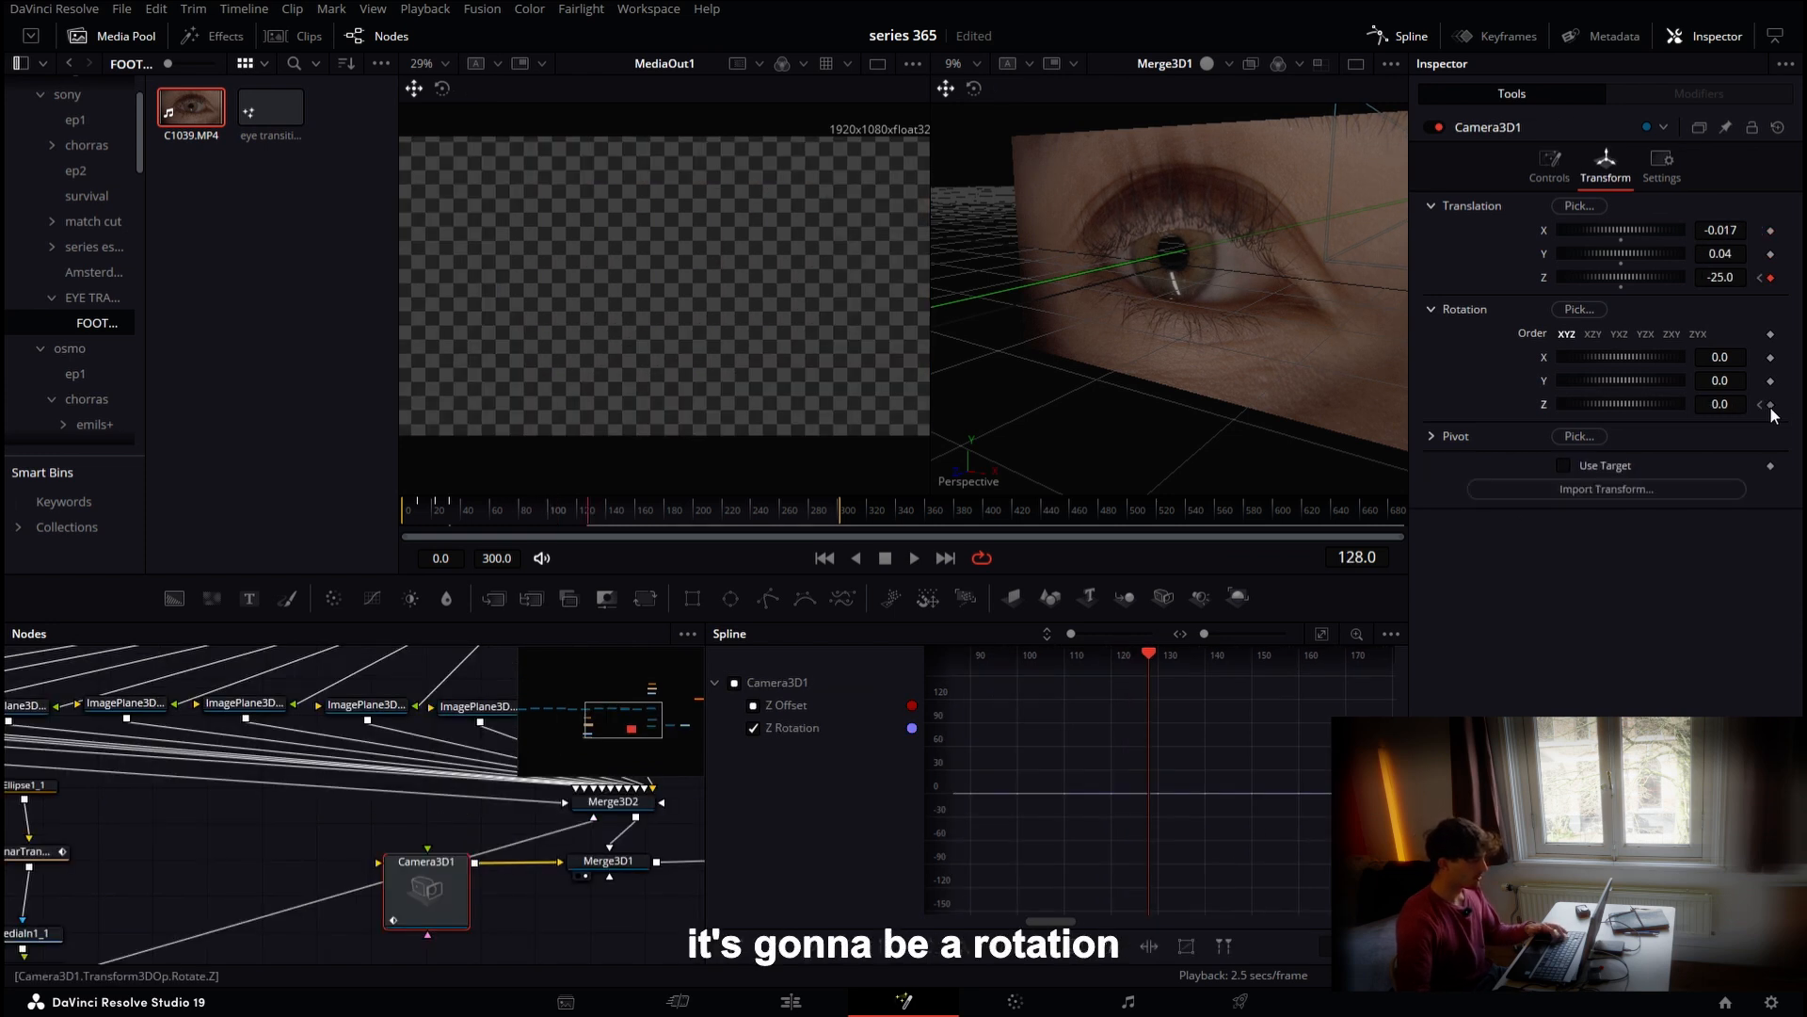
# Add a keyframe on the Camera3D's Z rotation at frame 128
pyautogui.click(1771, 407)
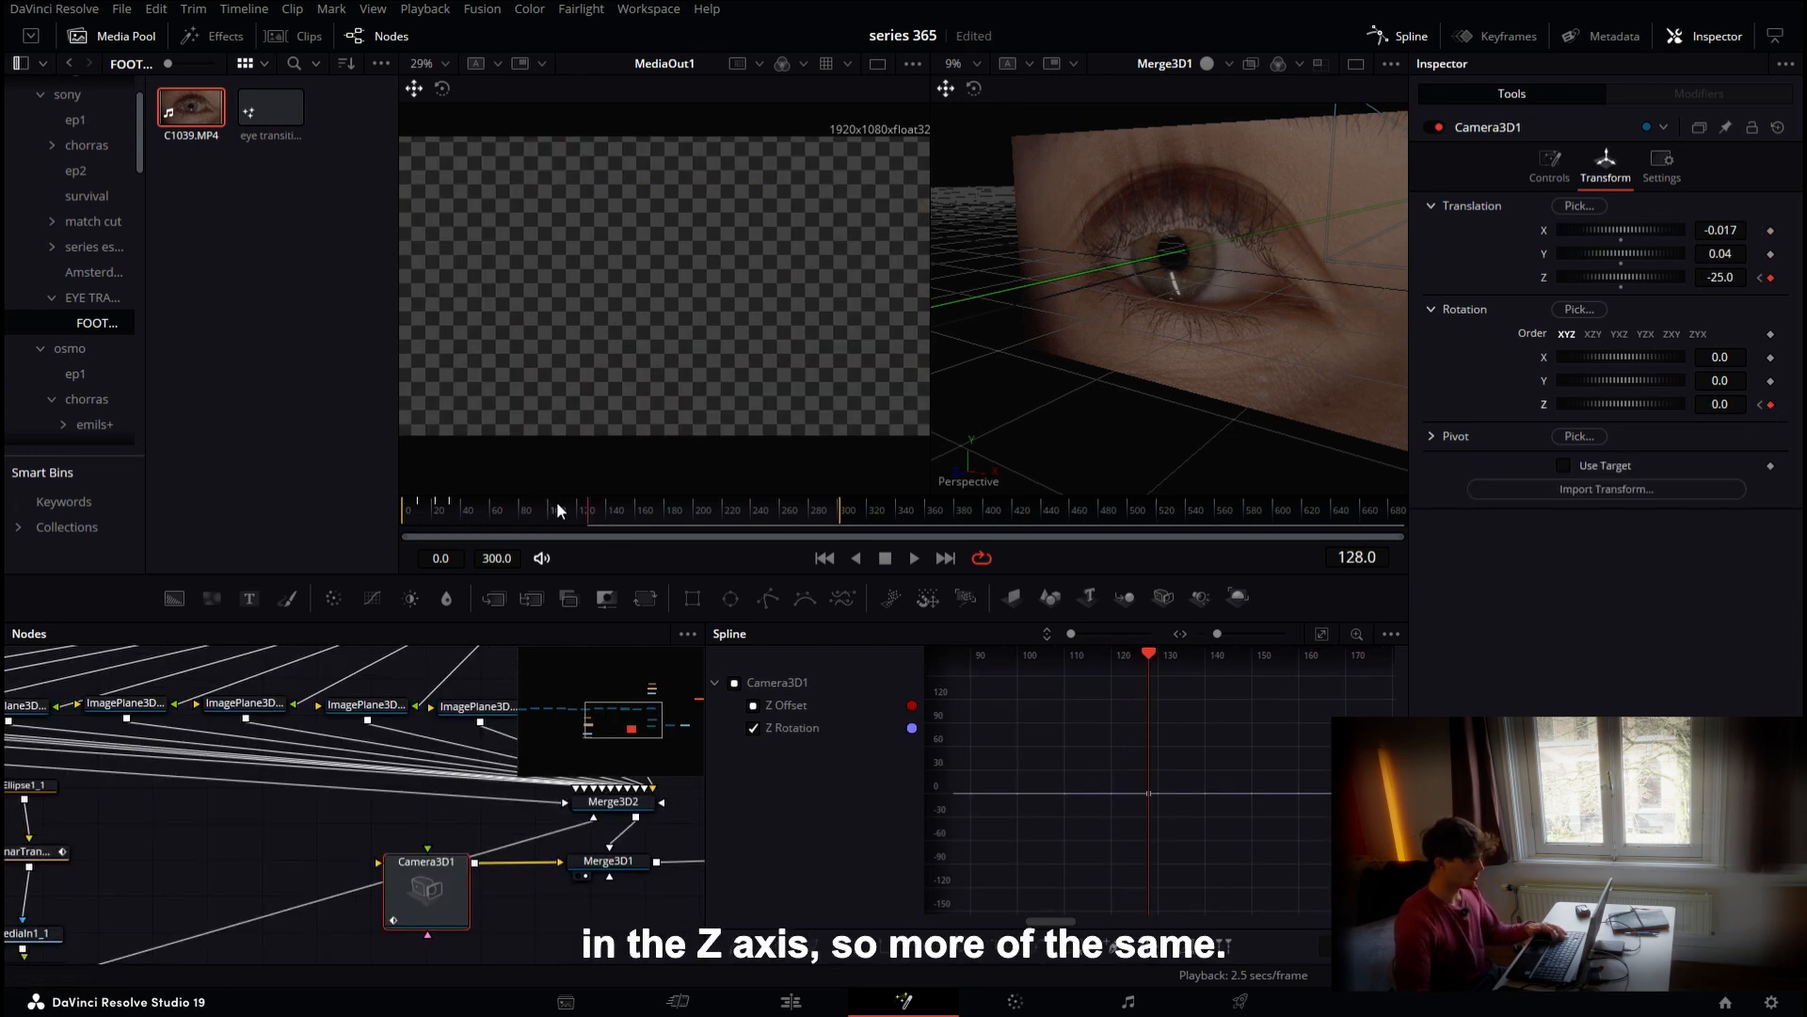
# Scrub to frame 94 and set the Camera3D's focal length to 70 mm
pyautogui.click(529, 508)
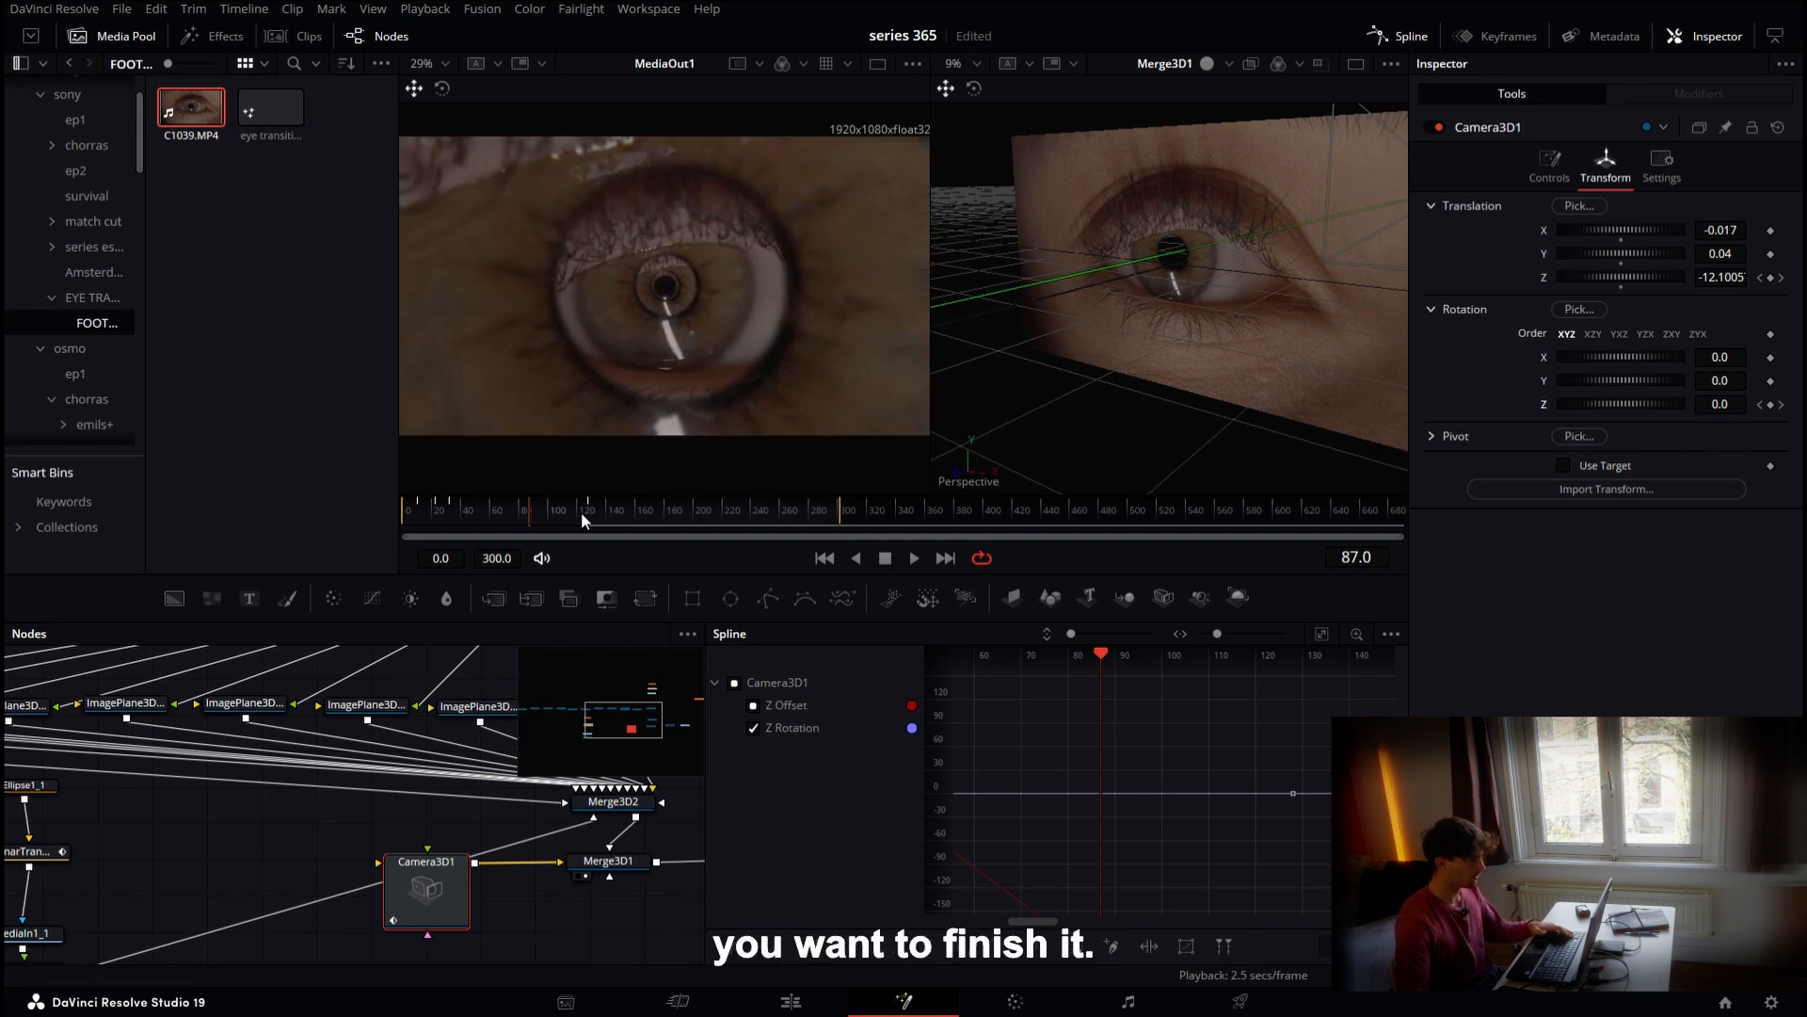
pyautogui.moveTo(582, 514); pyautogui.dragTo(589, 514)
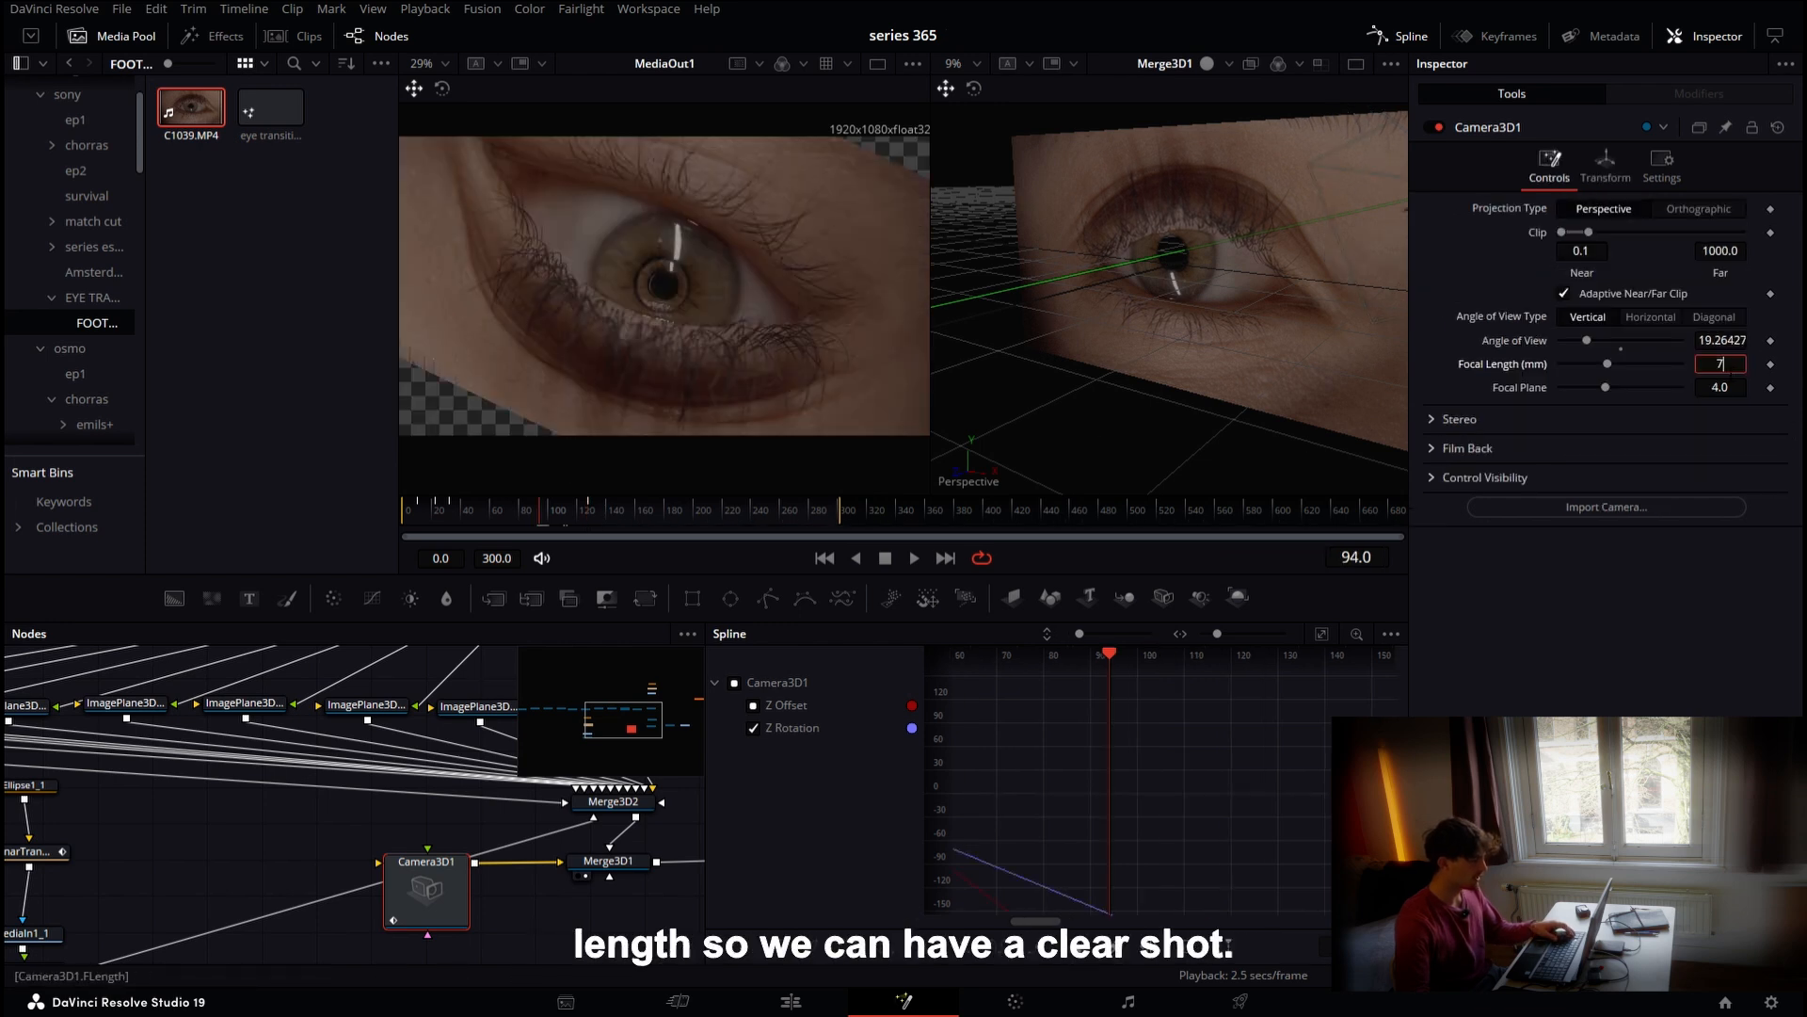
pyautogui.press('Tab')
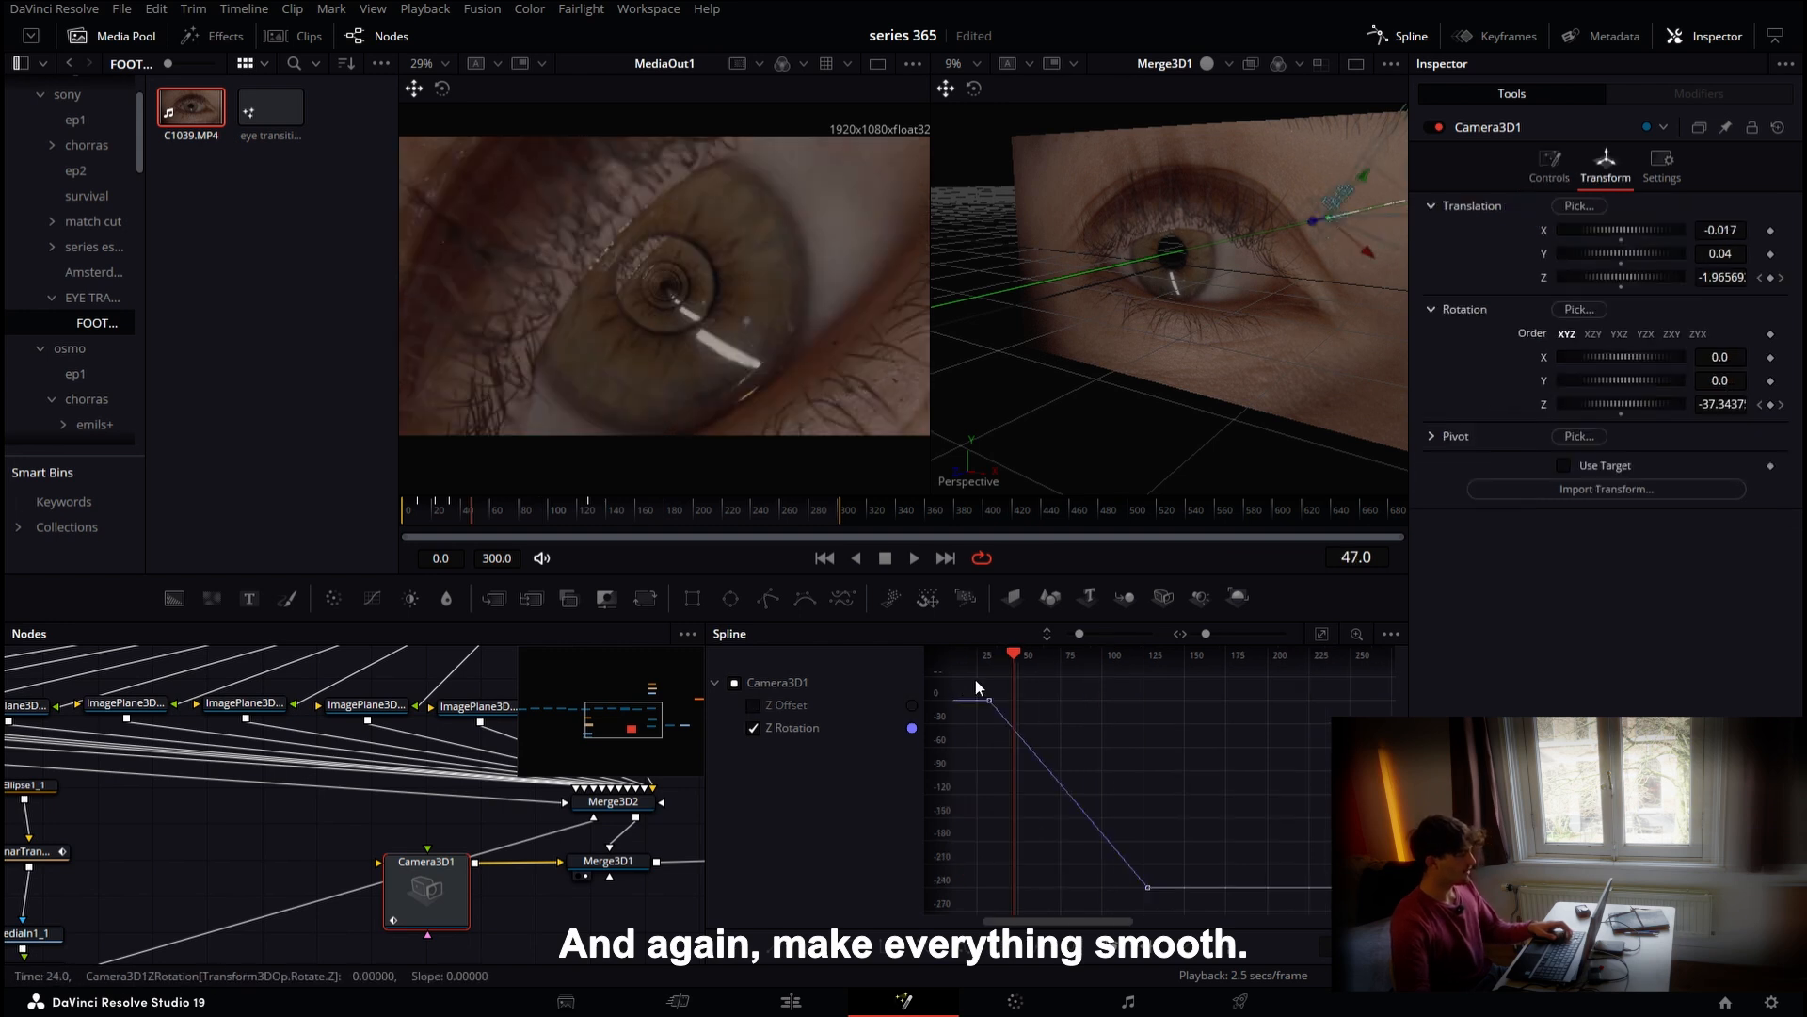
# Select all of the Camera3D's Z Rotation keyframes in the spline editor and smooth them
pyautogui.moveTo(975, 680); pyautogui.dragTo(1190, 911)
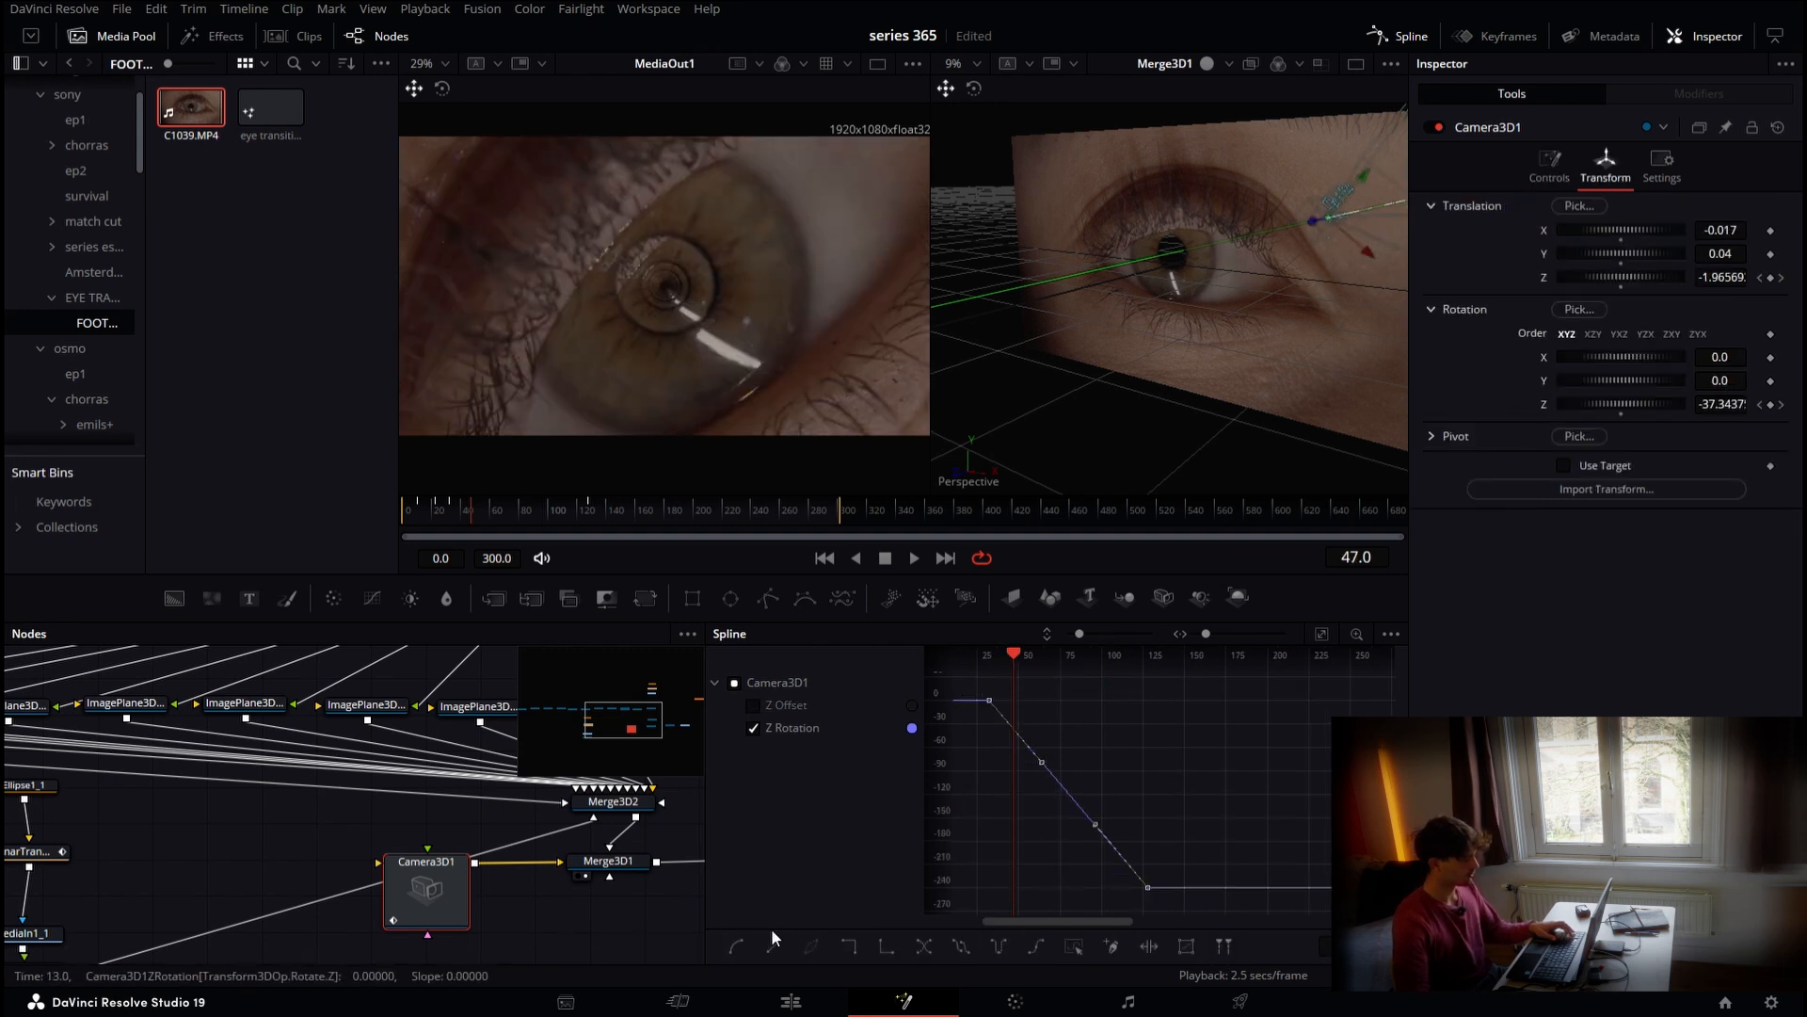
pyautogui.click(790, 1002)
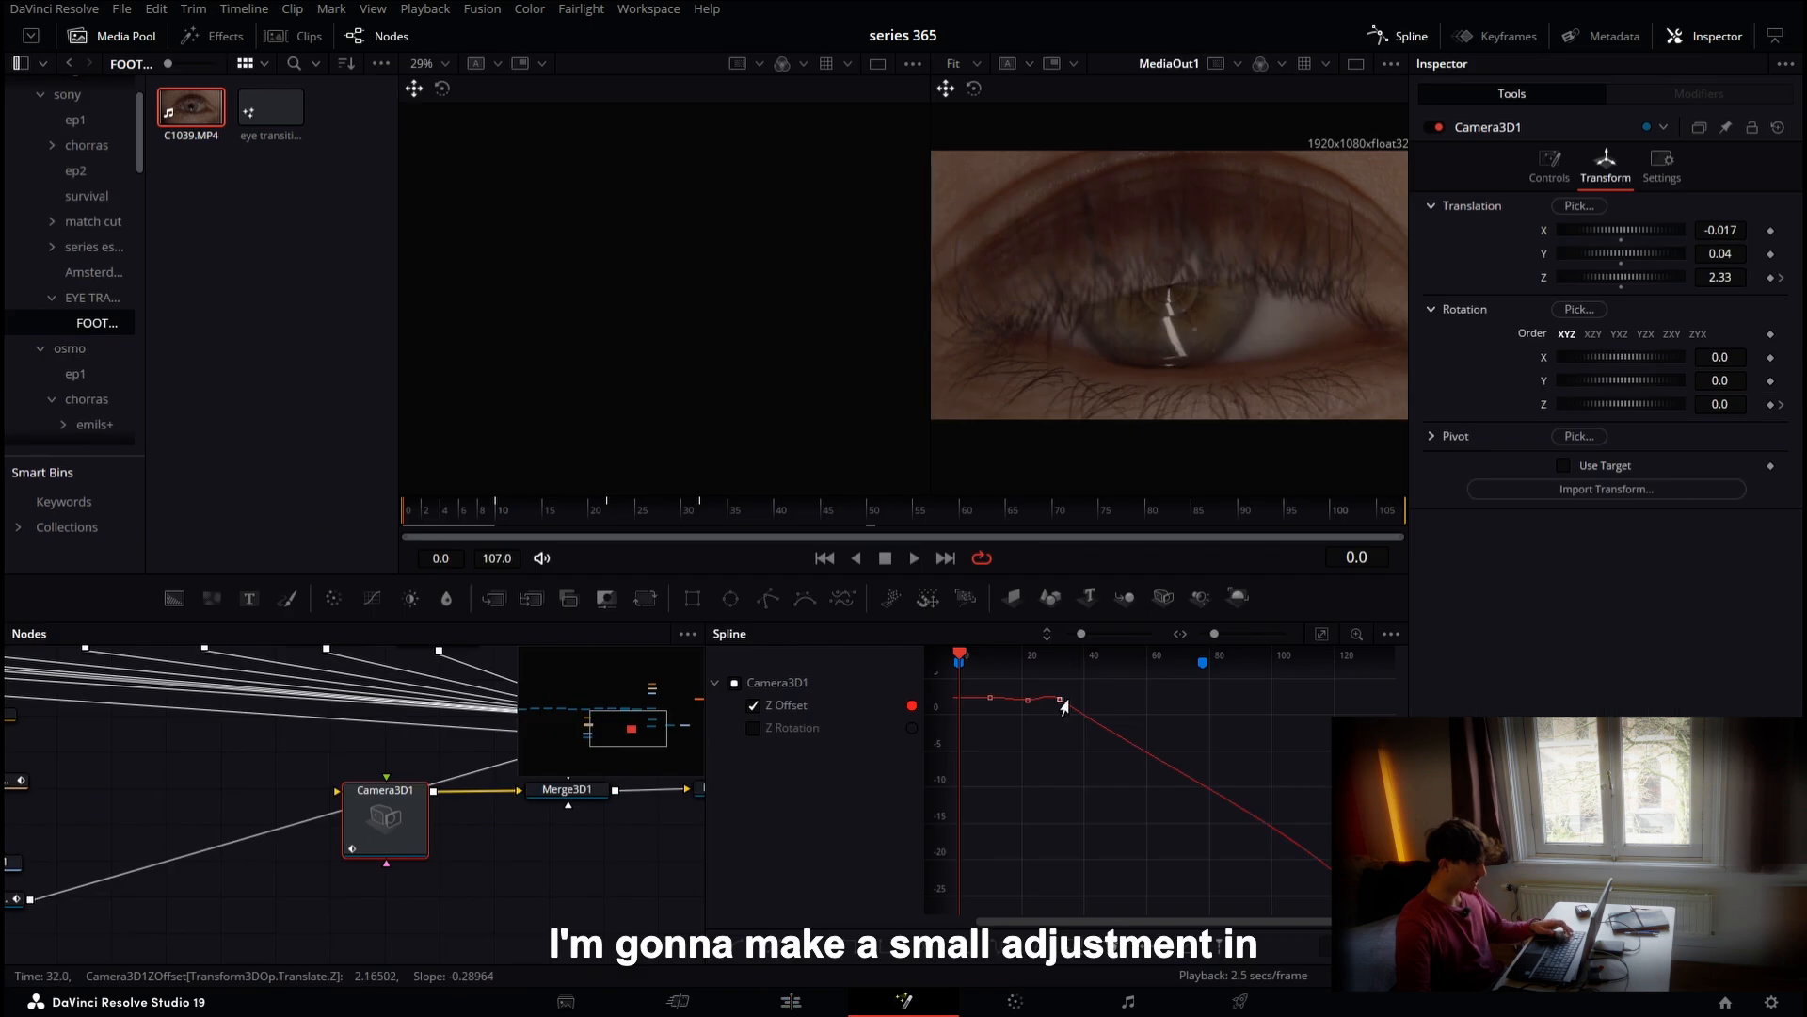
# Reshape the Camera3D's Z Offset curve by dragging the handle of the frame 32 keyframe to ease the move
pyautogui.click(1060, 700)
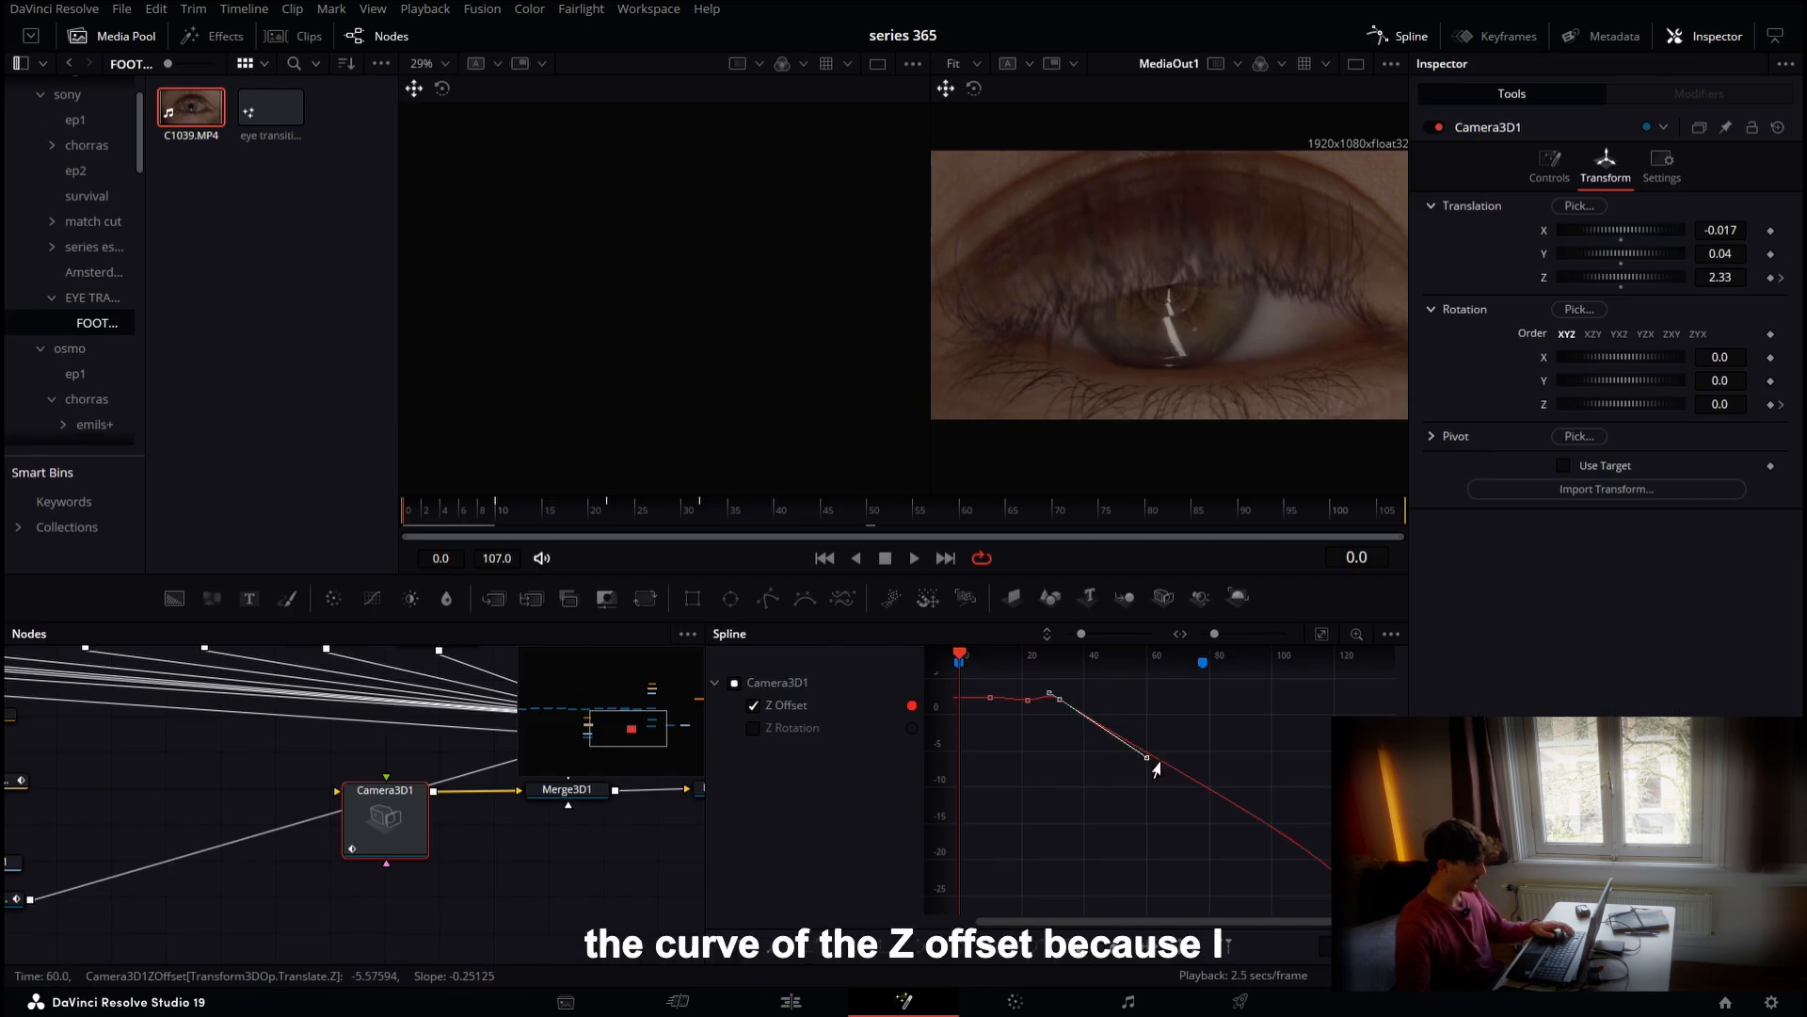
pyautogui.moveTo(1154, 769); pyautogui.dragTo(1282, 735)
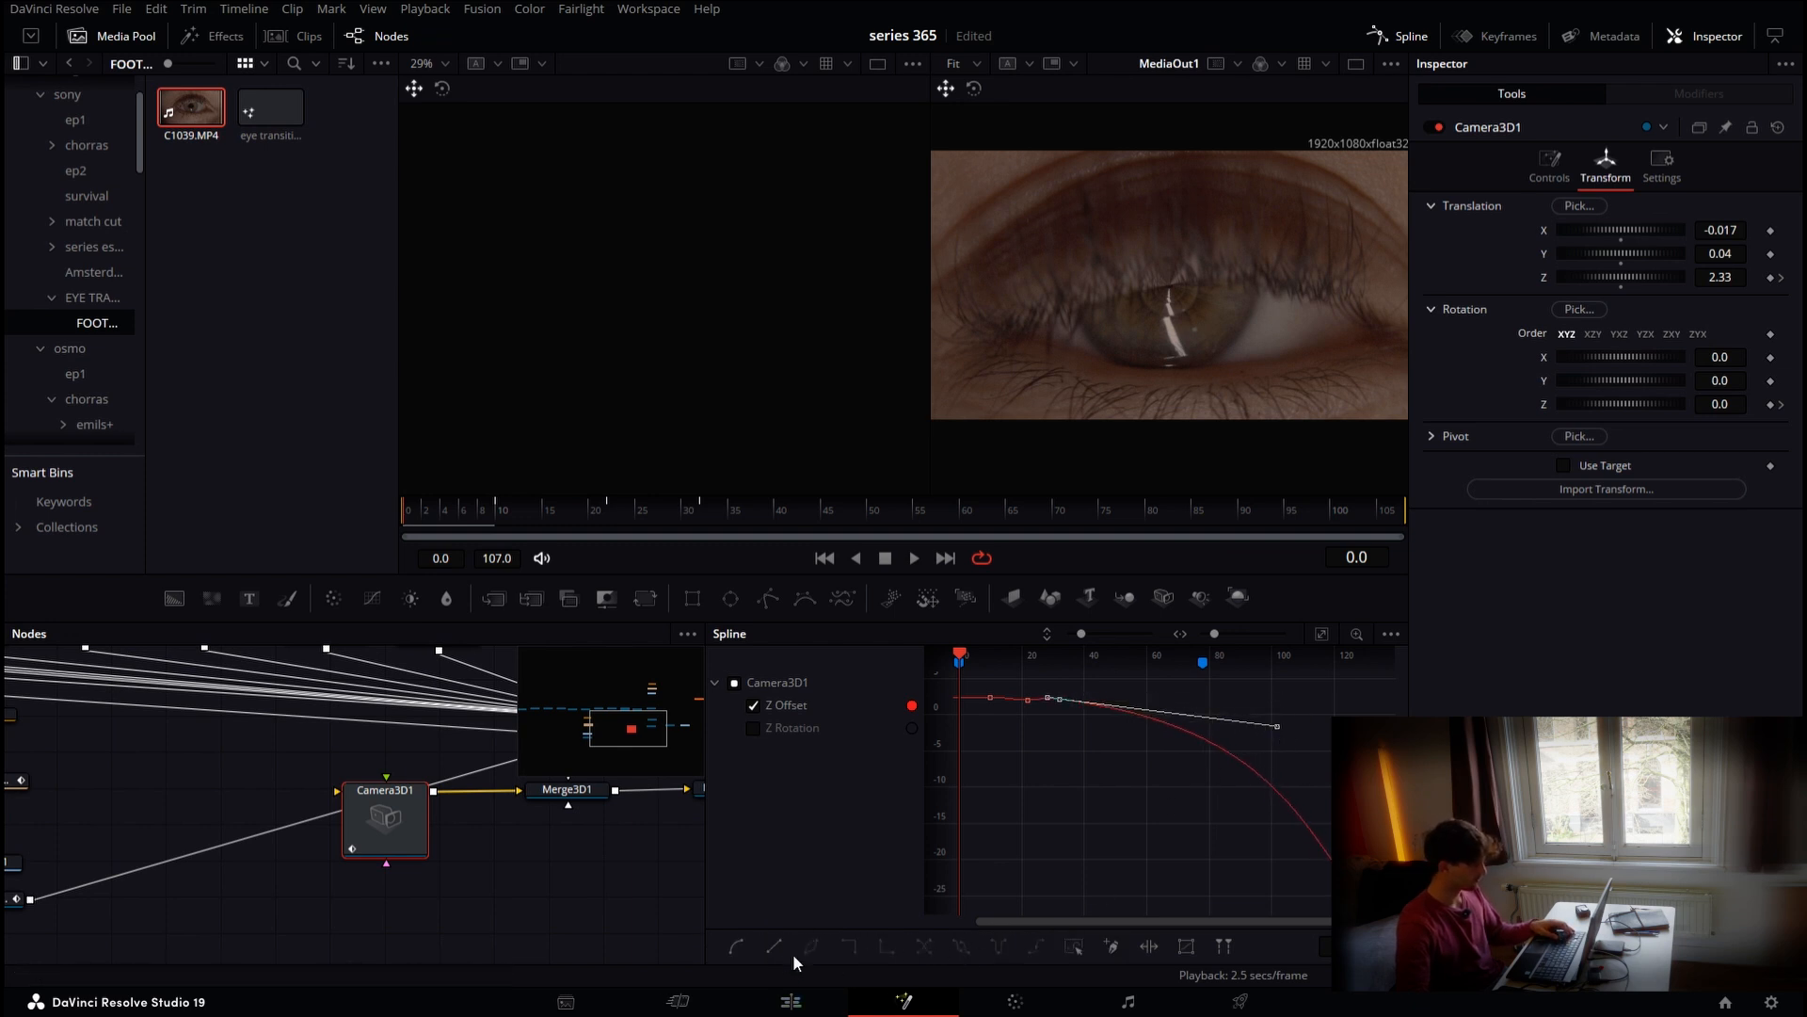